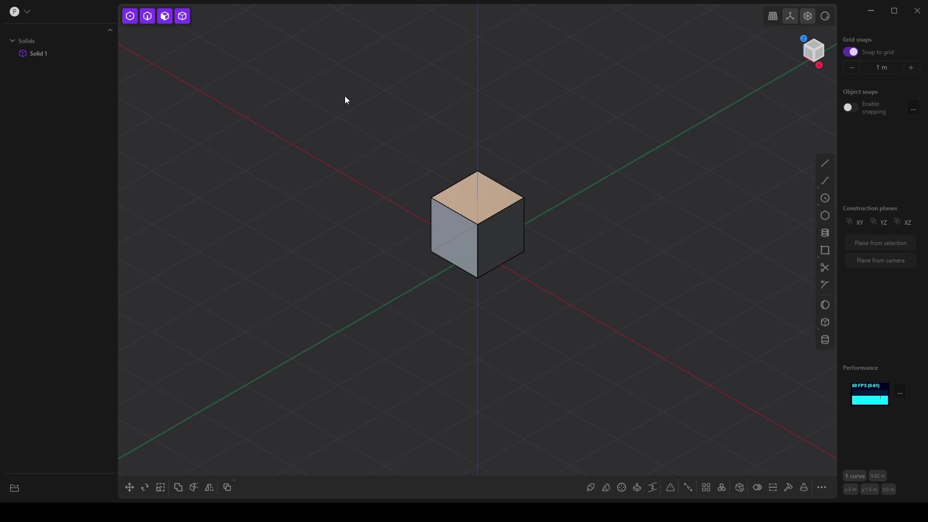
Box-select the default cube sitting at the origin
left_click_drag(346, 98, 582, 314)
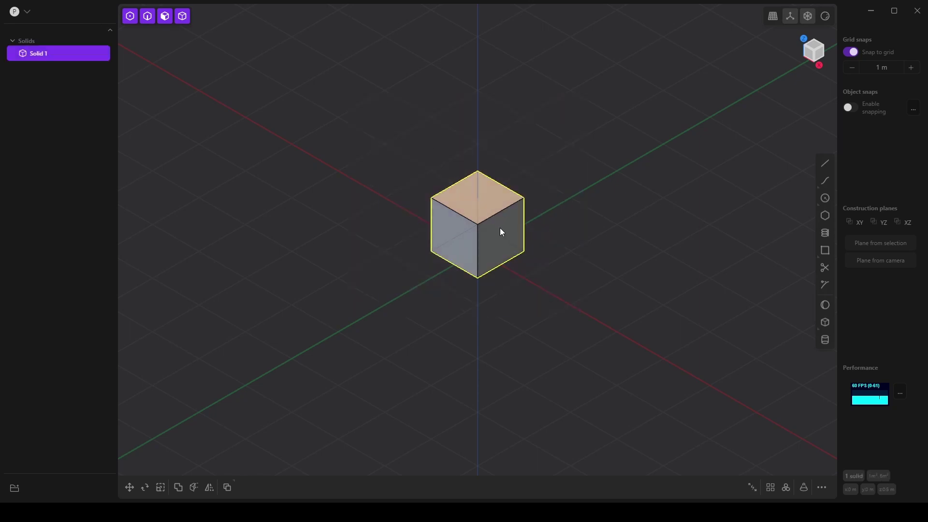
Delete the cube, switch to the Top view, and set grid snap to 0.1 m for line drawing
key("Delete")
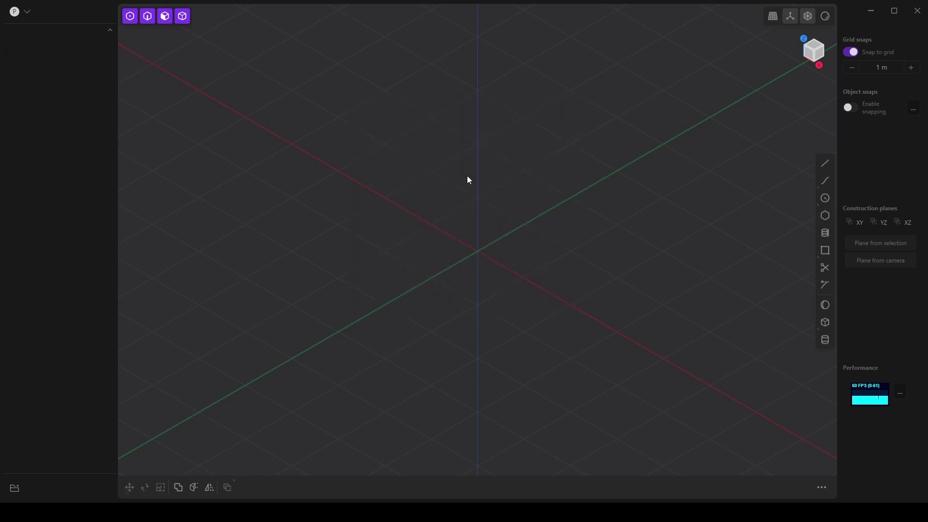
middle_click_drag(529, 243, 481, 239)
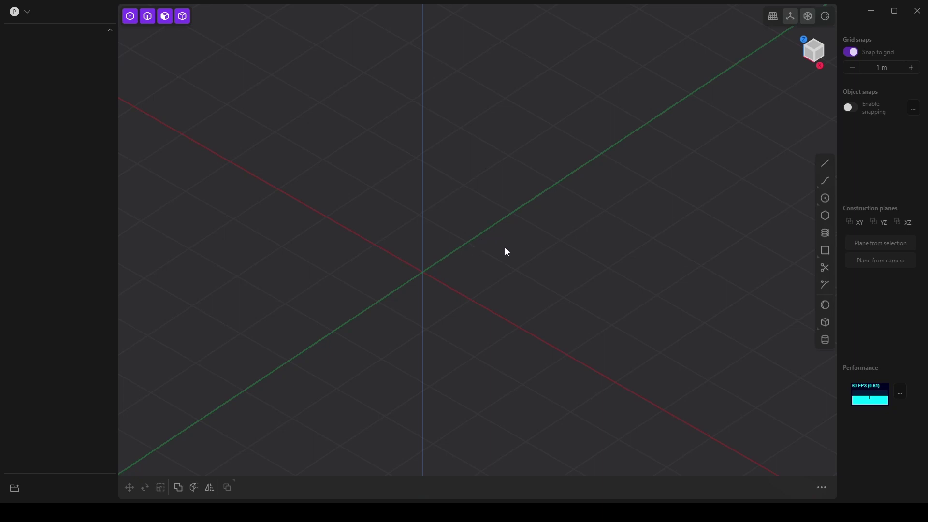
middle_click_drag(504, 250, 634, 222)
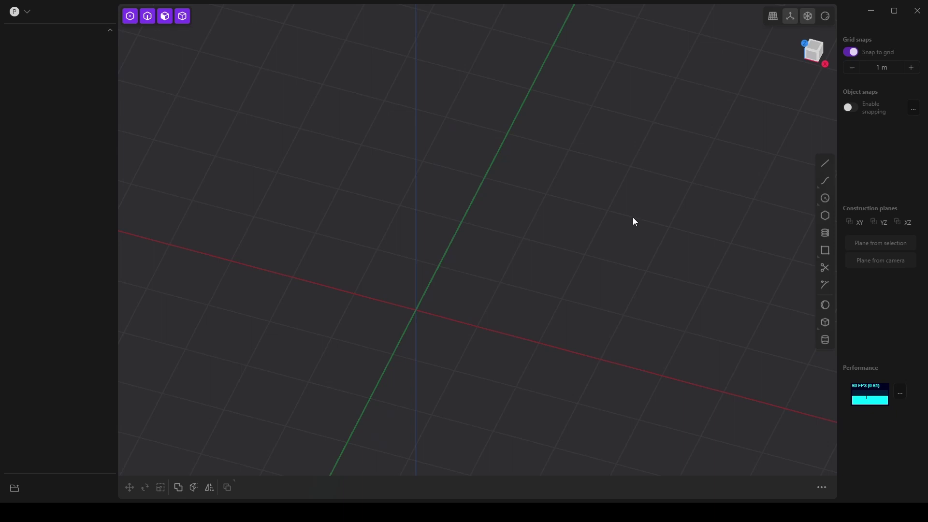
left_click(805, 44)
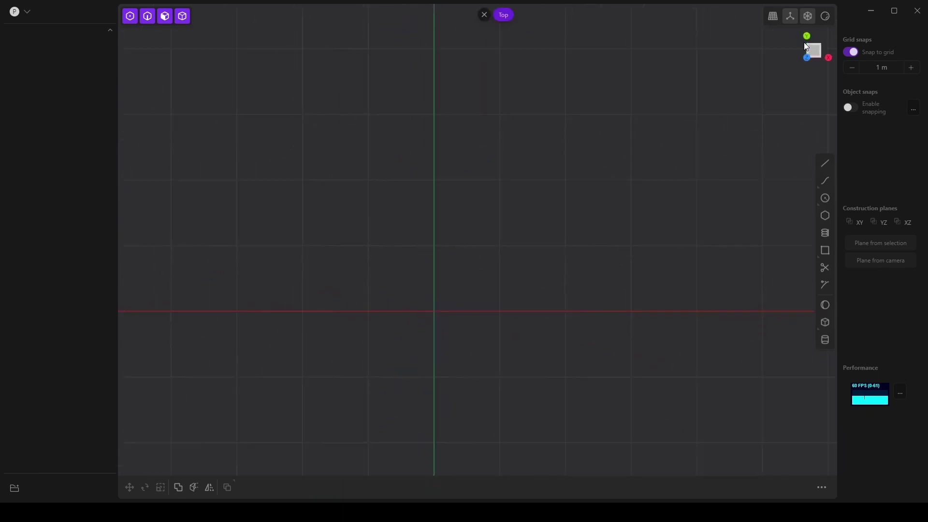
left_click(852, 68)
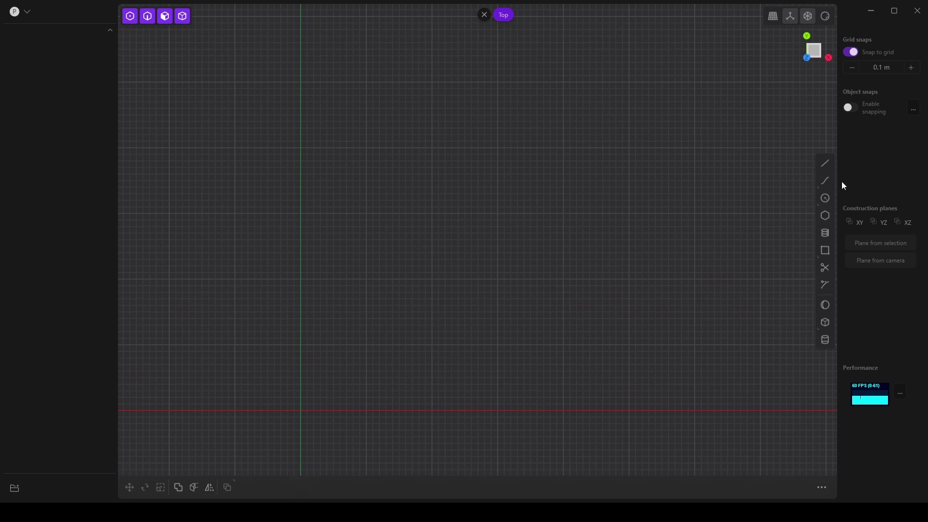
left_click(825, 164)
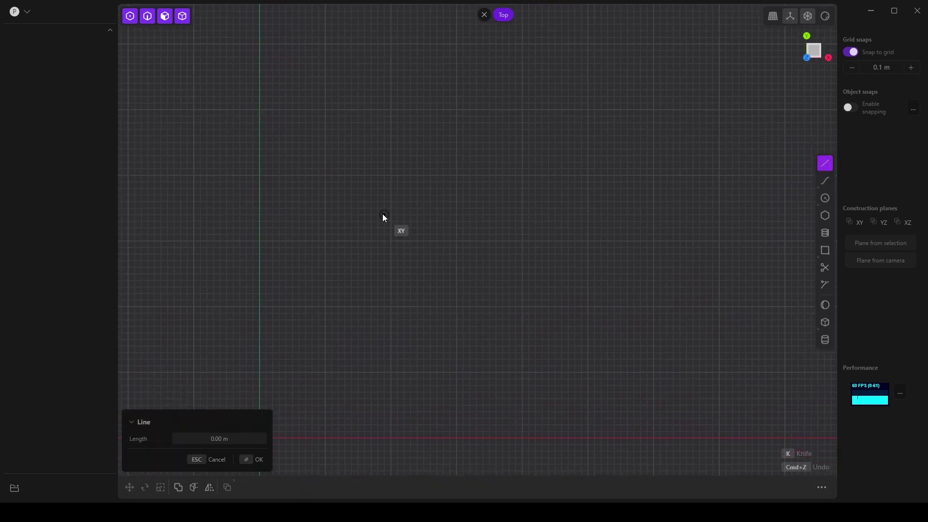
Draw the diagonal–vertical–diagonal zigzag polyline, Curve 2
left_click(390, 46)
left_click(456, 110)
left_click(457, 240)
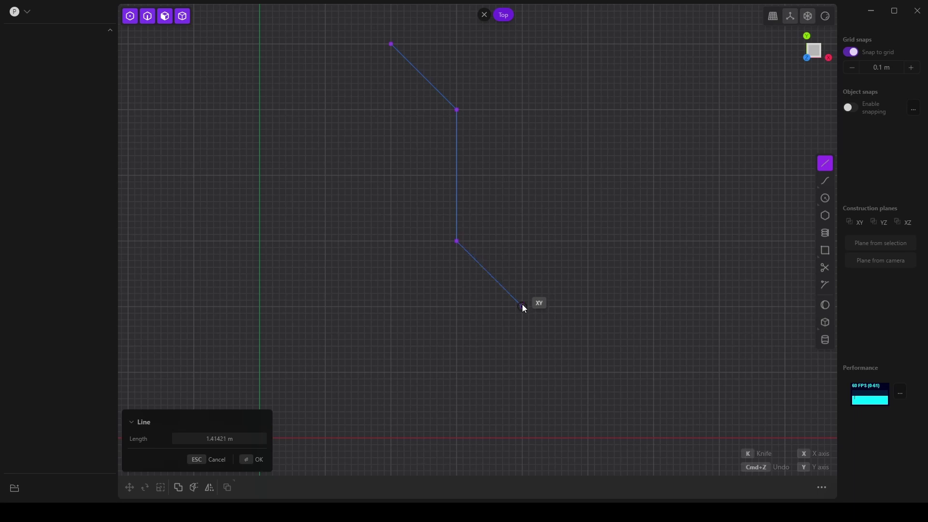
left_click(522, 306)
key("Return")
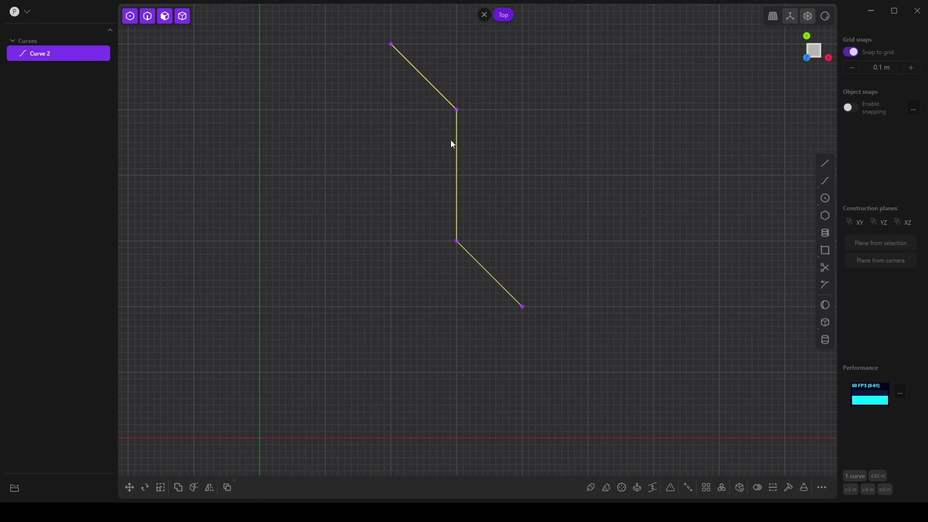
Draw lines from the top endpoint across and down to close the shape as Curve 6
middle_click_drag(507, 135, 479, 156, "shift")
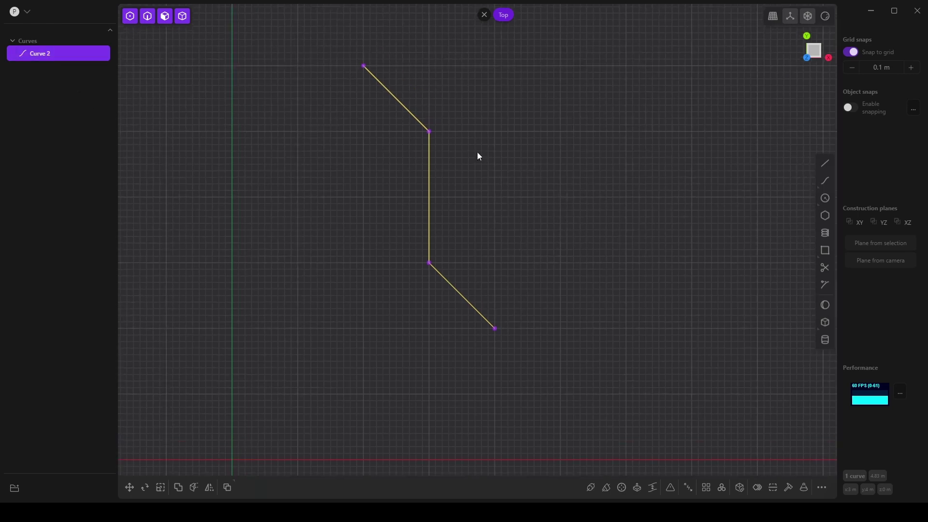
left_click(821, 164)
left_click(365, 66)
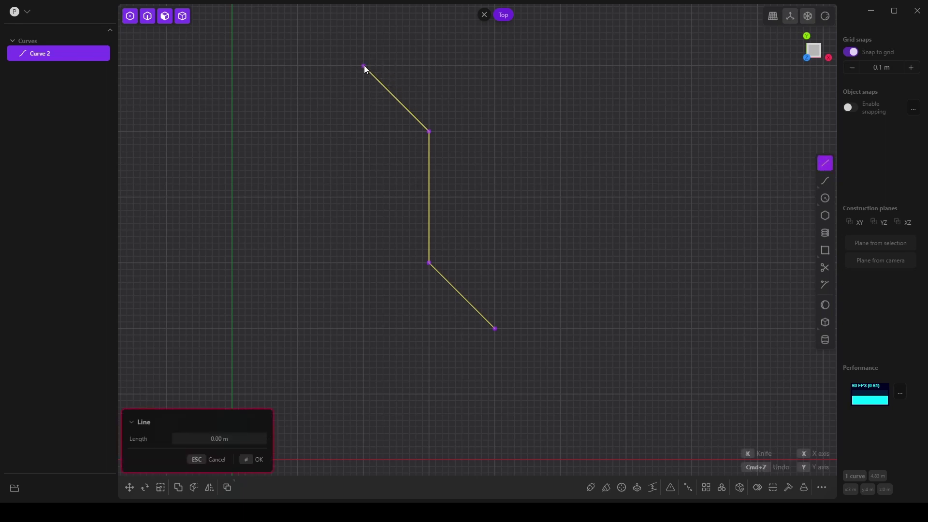
left_click(495, 66)
left_click(495, 328)
left_click(535, 327)
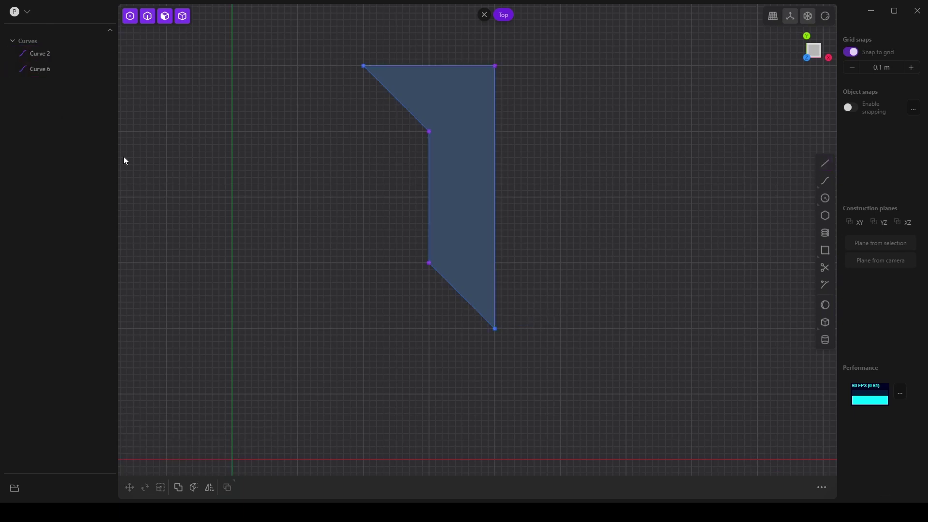
Hide Curve 6, draw the closed thin L-shaped profile Curve 25, then show Curve 6 again
left_click(77, 68)
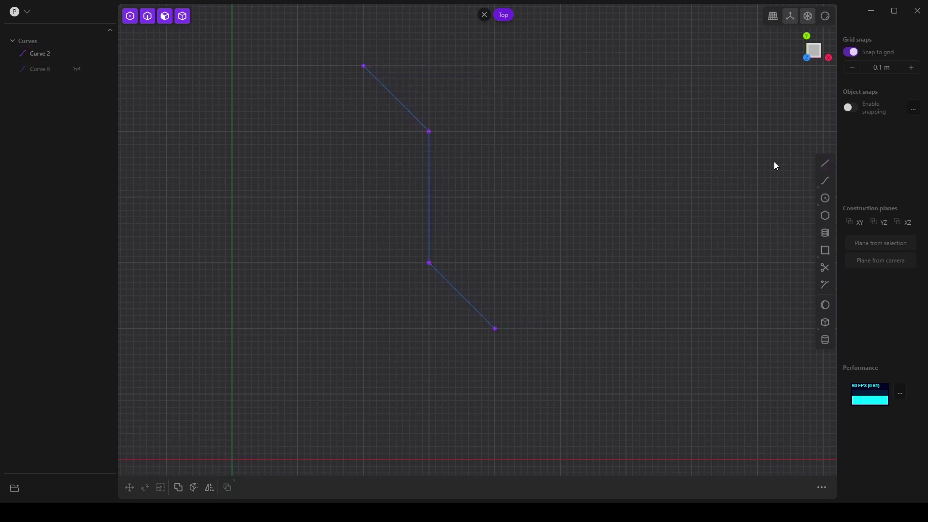
left_click(825, 165)
left_click(494, 263)
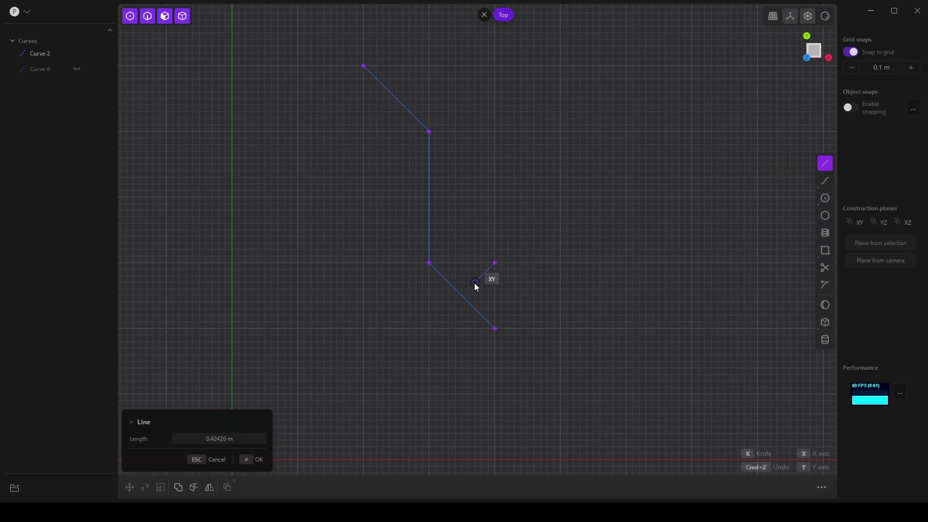
left_click(475, 283)
left_click(475, 446)
left_click(364, 459)
left_click(495, 460)
left_click(495, 263)
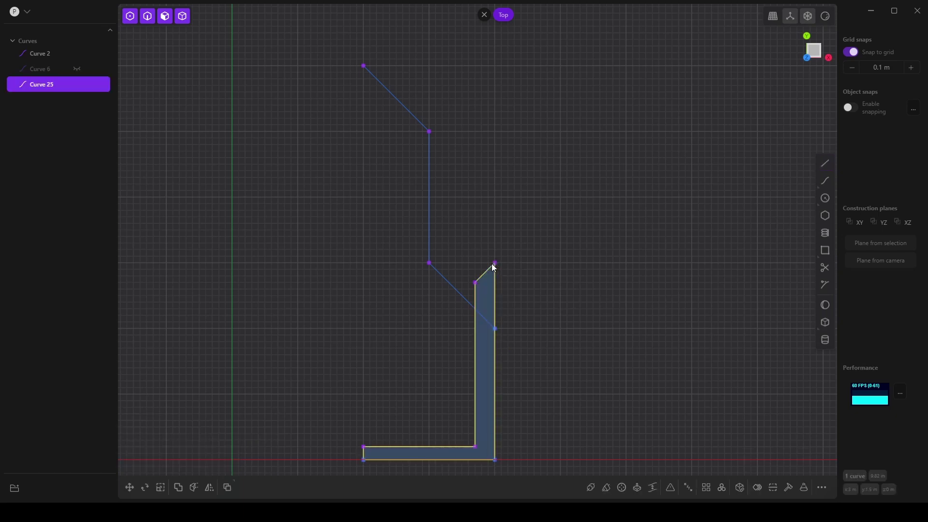
left_click(78, 67)
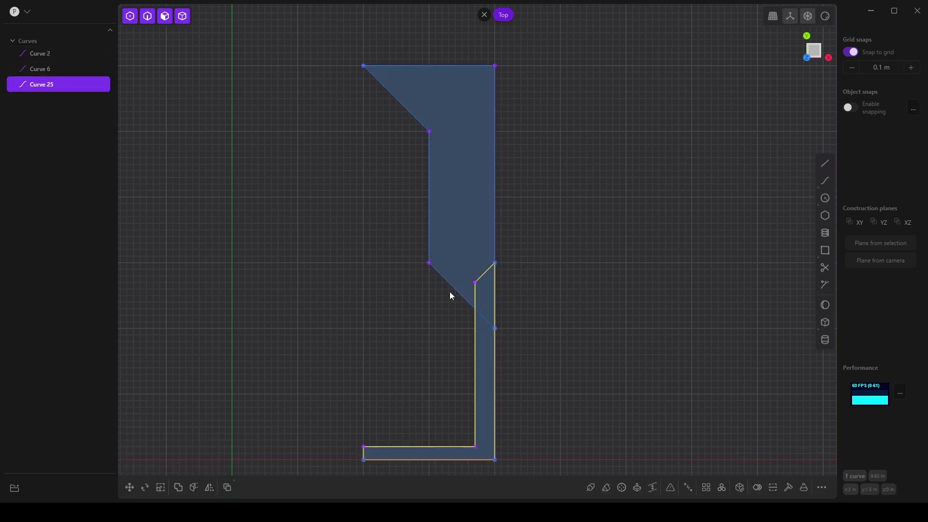
middle_click_drag(398, 259, 399, 244, "shift")
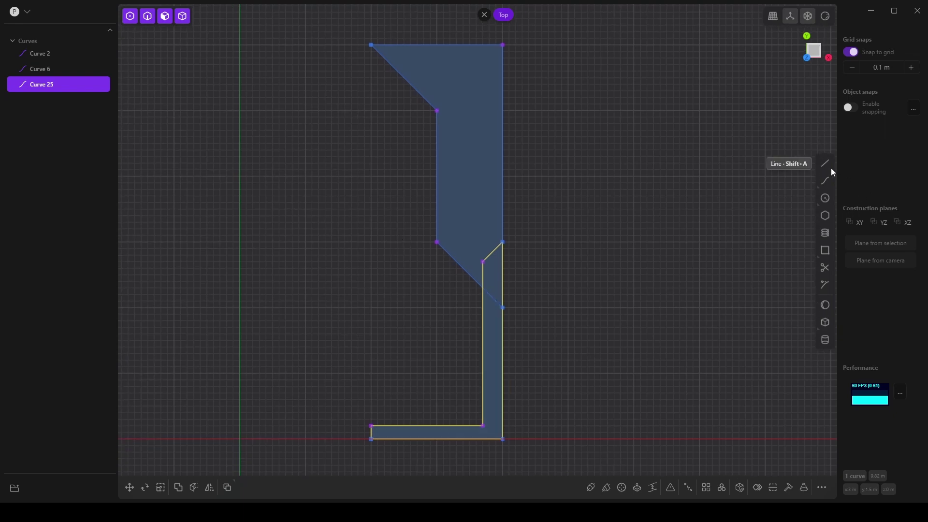
Hide Curve 6 and draw a closed triangle, Curve 68, near the top of the profile
middle_click_drag(419, 144, 369, 306, "shift")
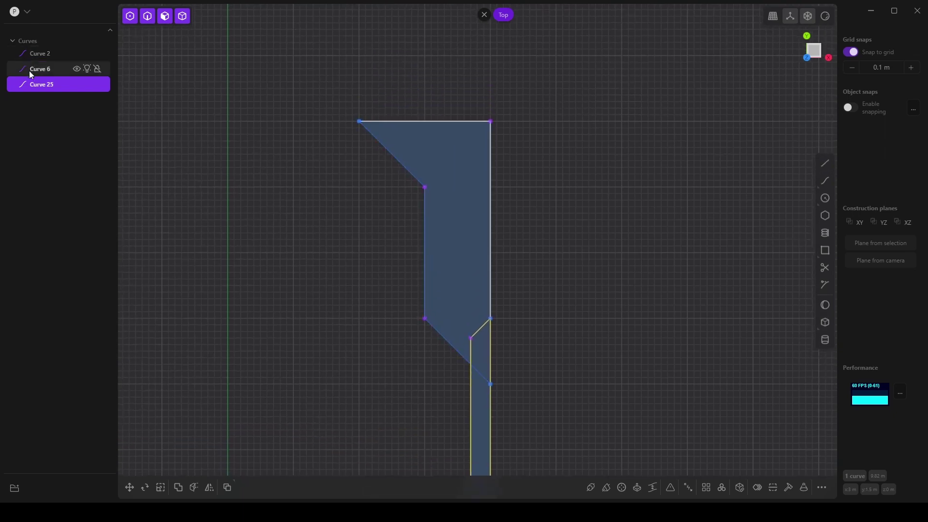
left_click(76, 68)
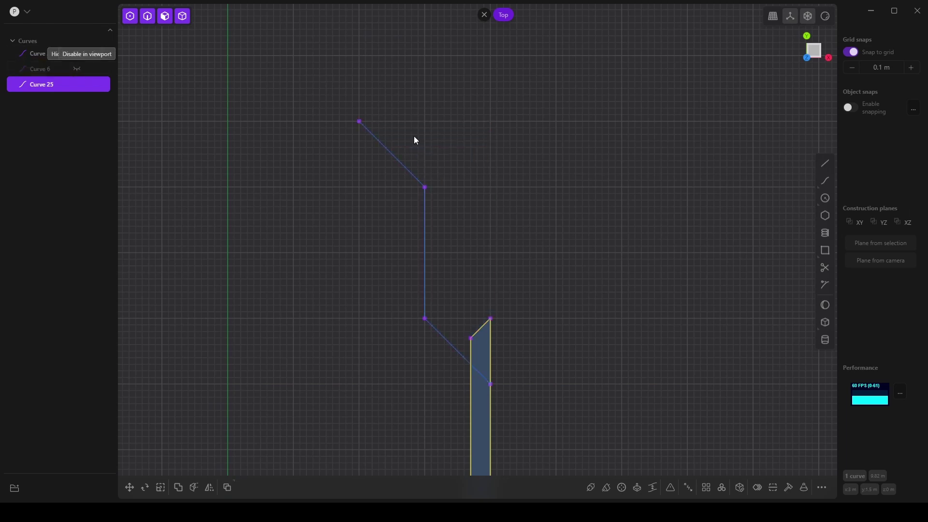
left_click(824, 163)
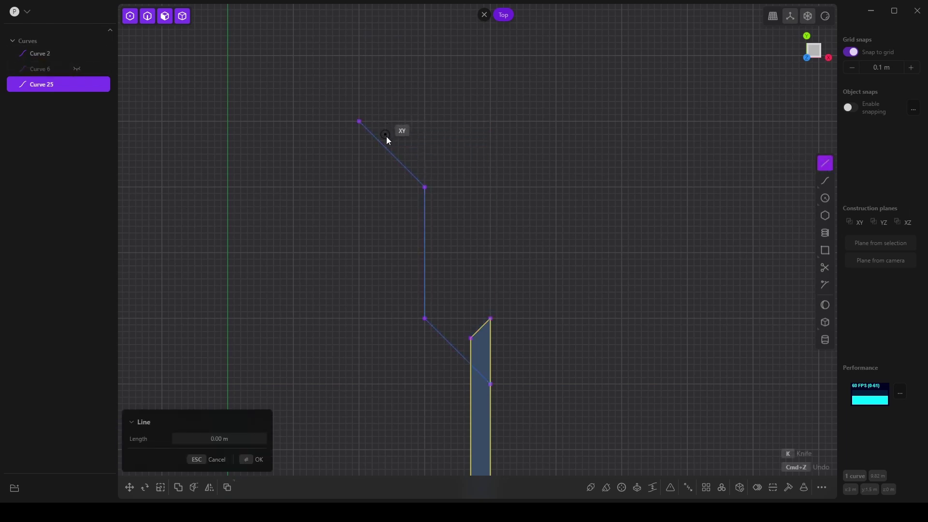
left_click(392, 135)
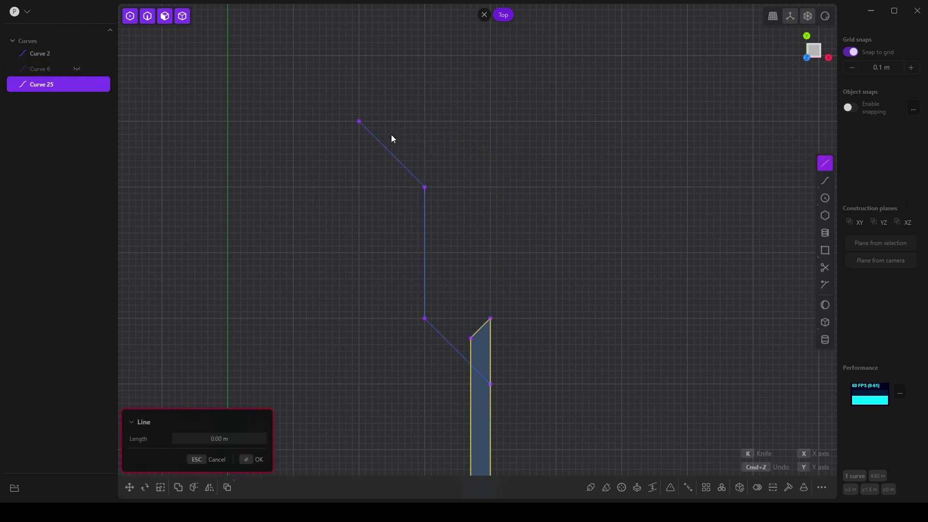
left_click(477, 220)
left_click(477, 134)
left_click(392, 134)
Begin a smaller line below the triangle, then cancel it unfinished
left_click(825, 163)
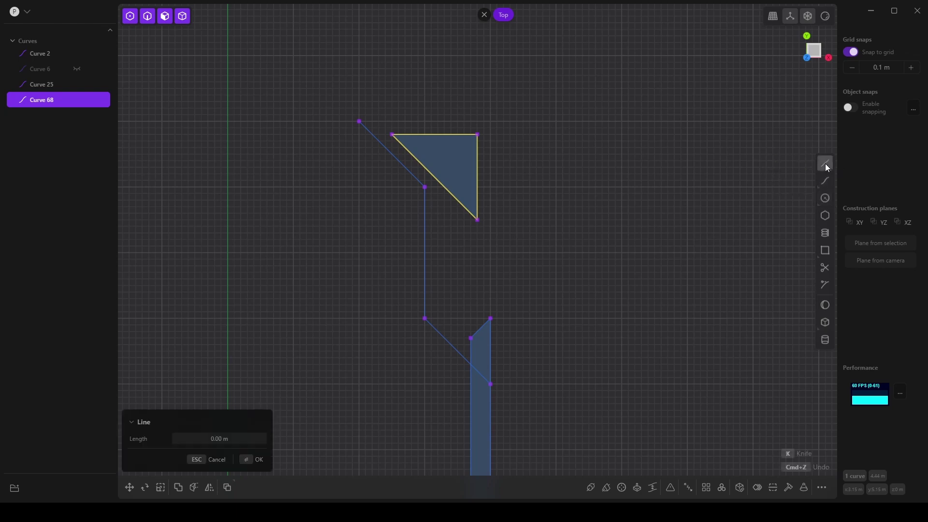
left_click(437, 200)
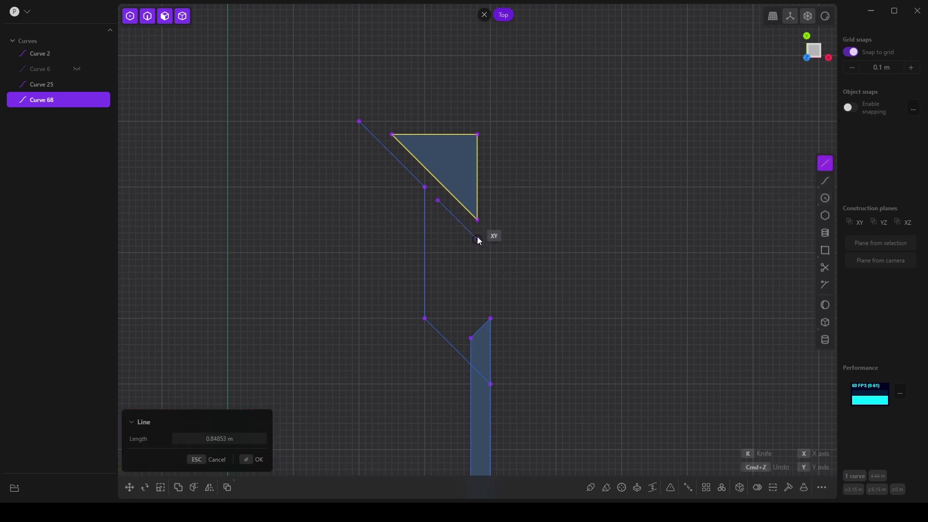
left_click(478, 240)
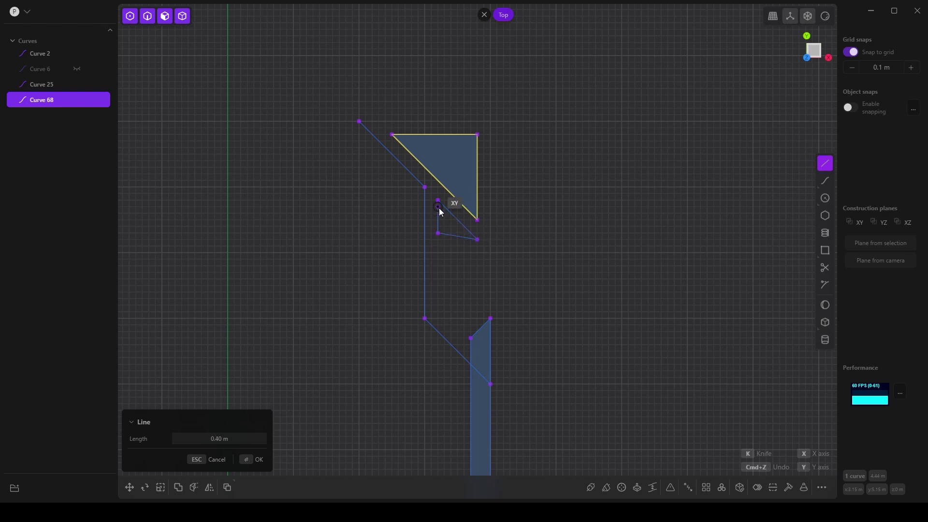
key("Escape")
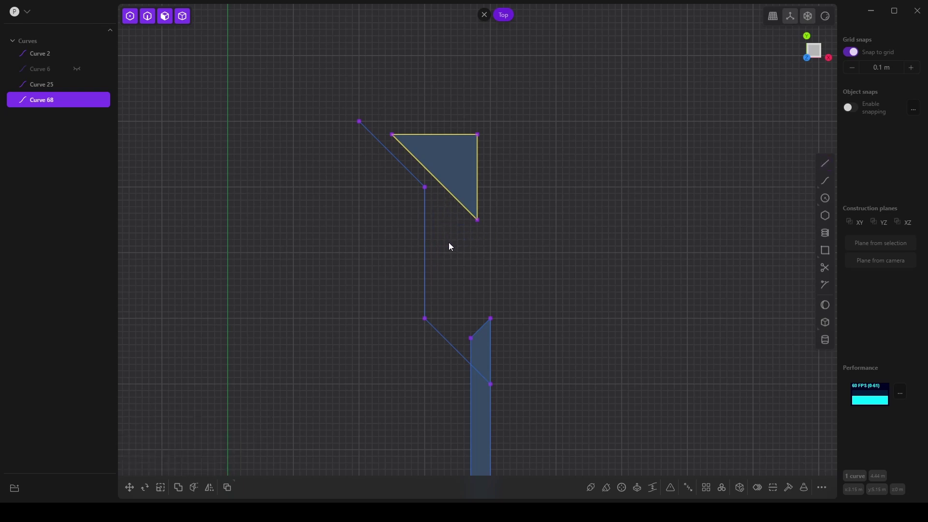
Draw a small closed triangle, Curve 74, beneath the large triangle
left_click(825, 163)
left_click(438, 200)
left_click(478, 240)
left_click(438, 240)
left_click(438, 200)
scroll(494, 284, "up", 3)
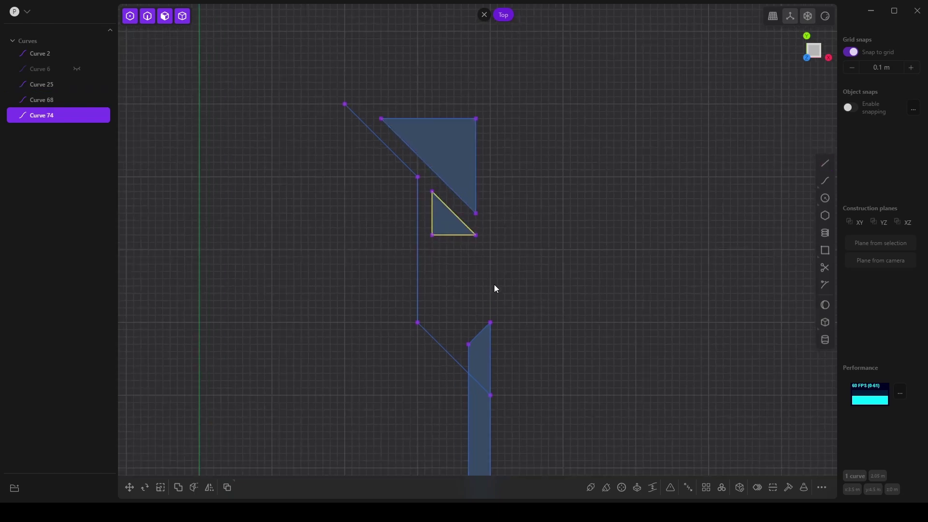
Draw another closed triangle, Curve 81, below it inside the column
left_click(825, 164)
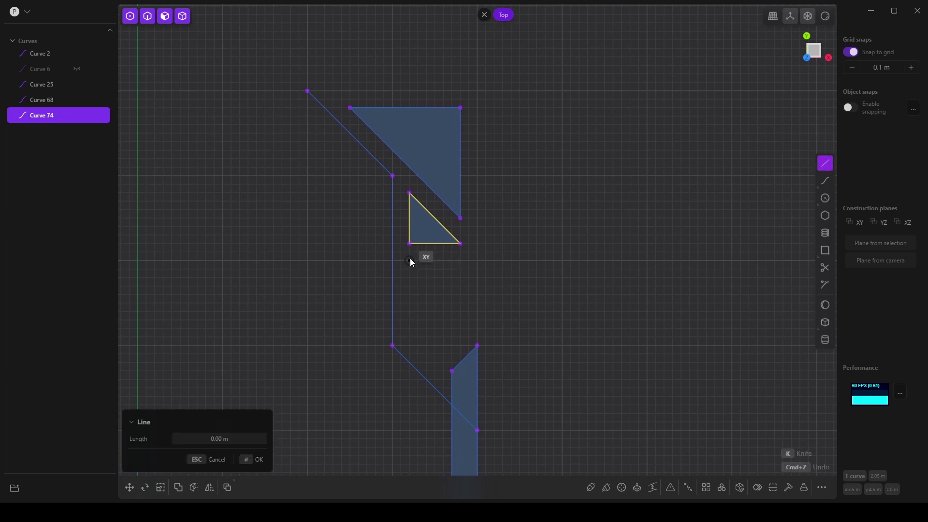
left_click(410, 262)
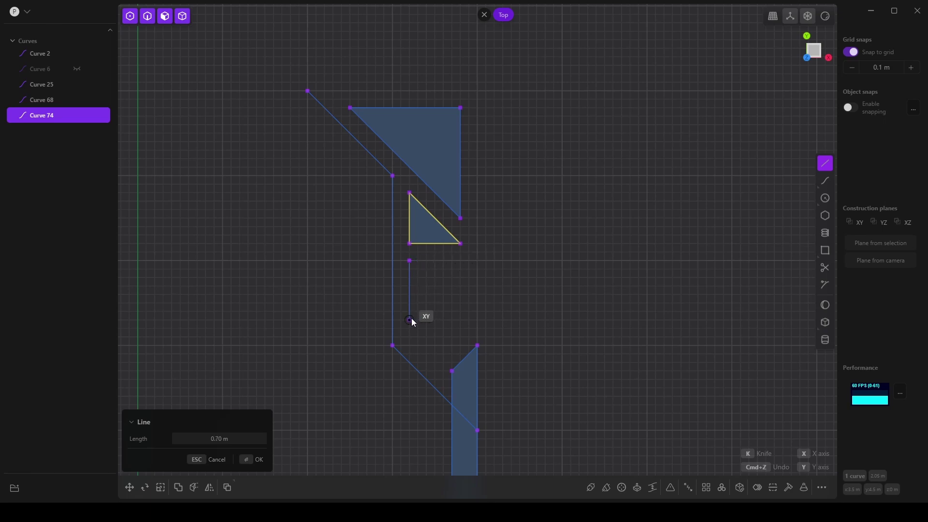
left_click(410, 321)
left_click(461, 261)
left_click(409, 261)
Draw the fourth closed triangle, Curve 89, stacked beneath Curve 81
left_click(825, 163)
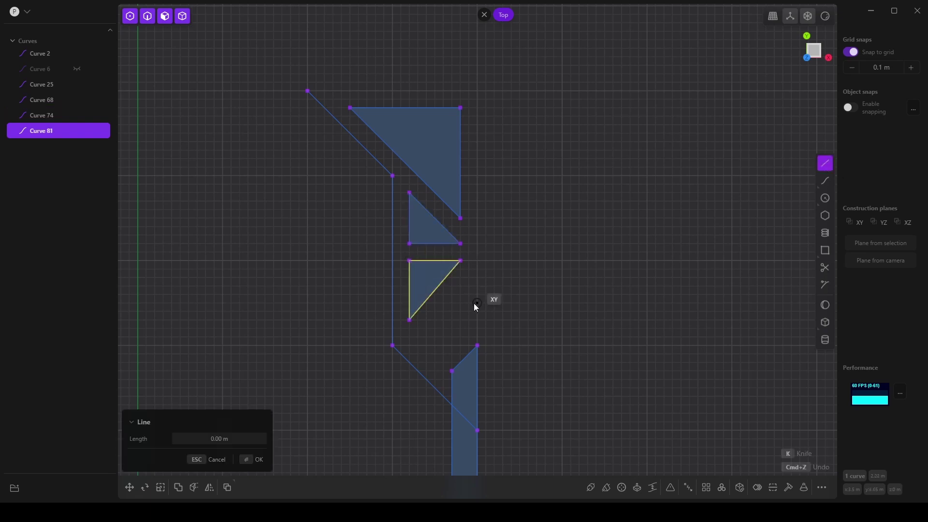
left_click(461, 285)
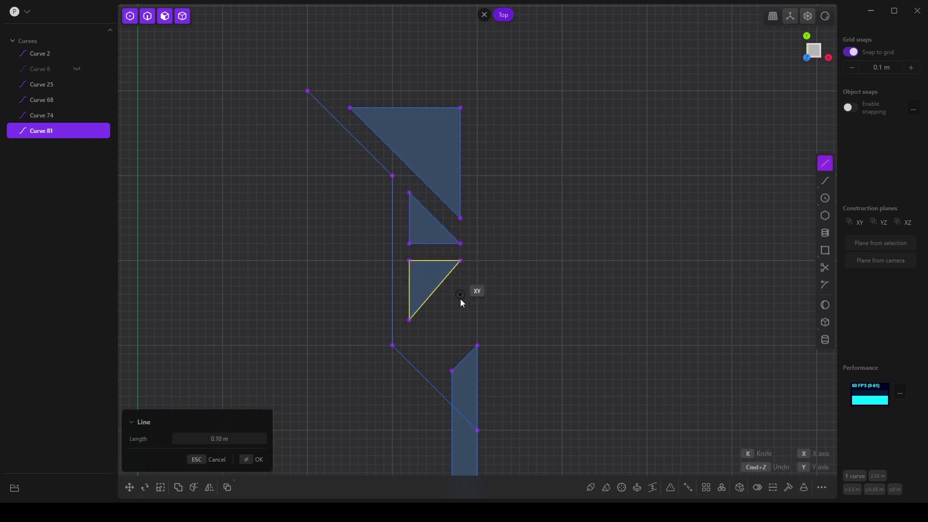
left_click(461, 345)
left_click(410, 345)
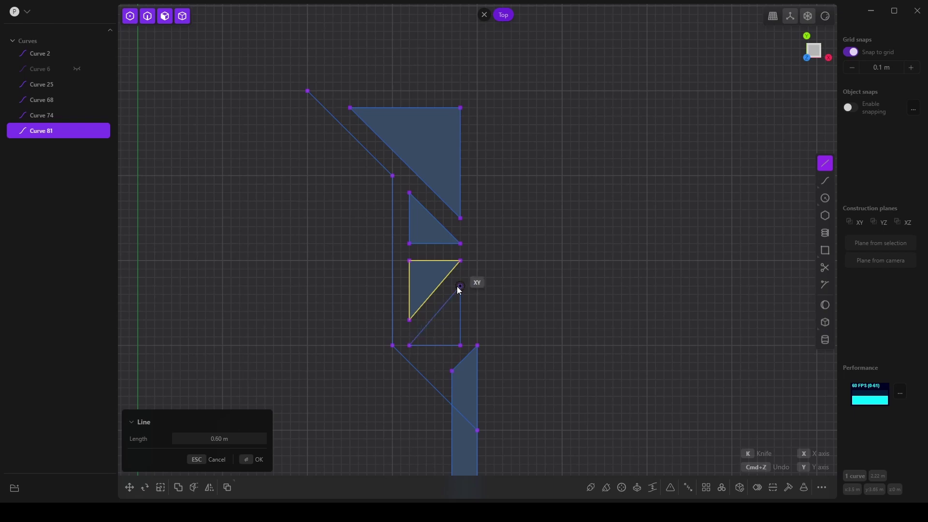
left_click(461, 286)
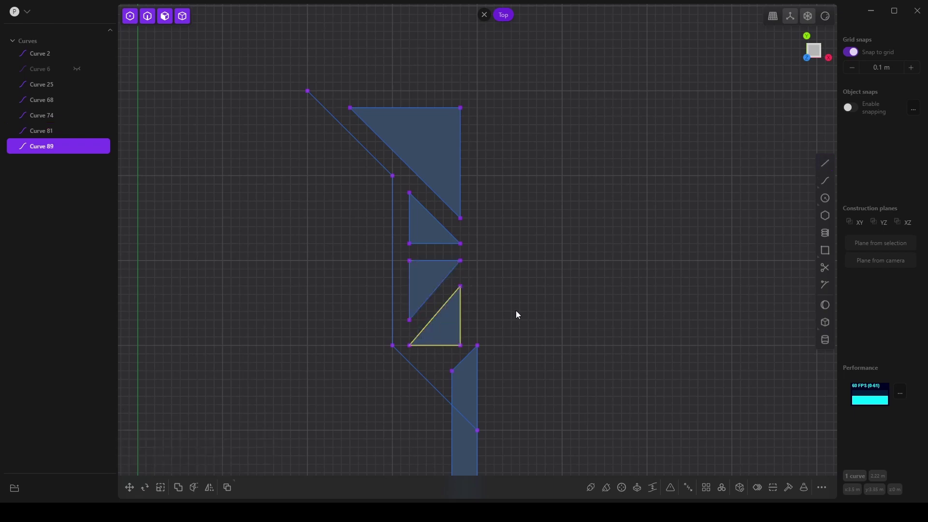
scroll(515, 311, "down", 5)
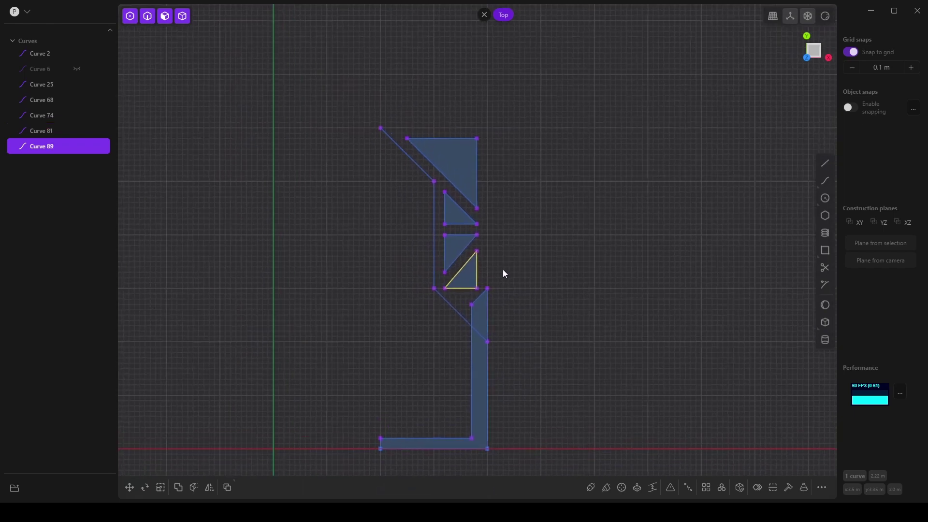
scroll(511, 252, "up", 1)
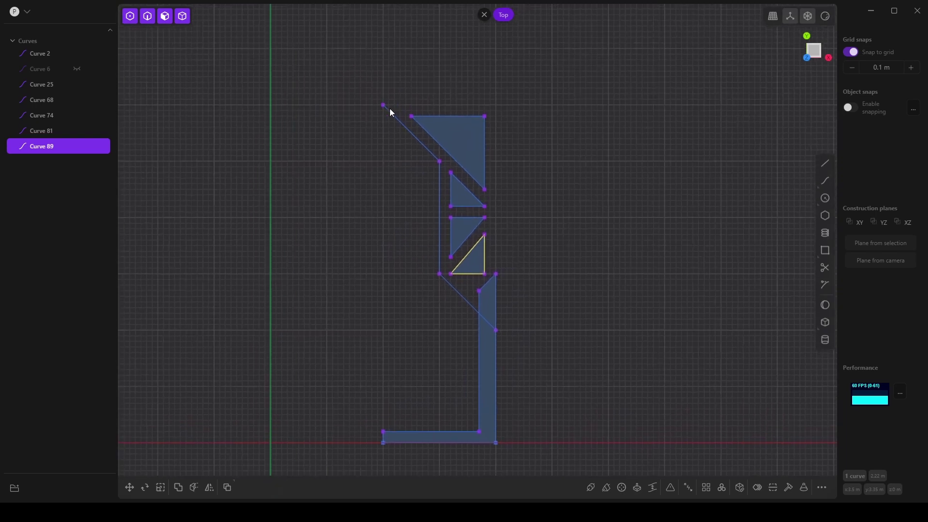
Draw a 4.00 × 0.20 m rectangle along the column top, discarding a 4.30 m attempt
left_click(828, 255)
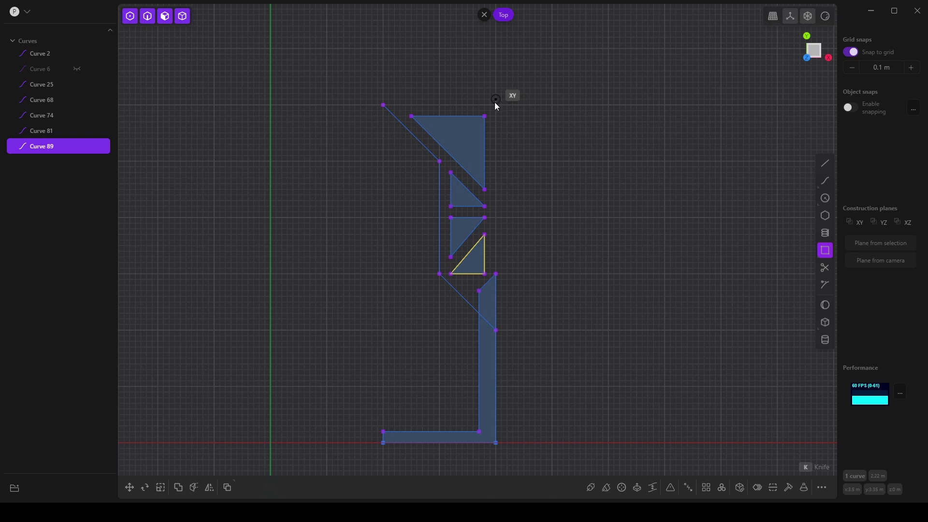
left_click(248, 93)
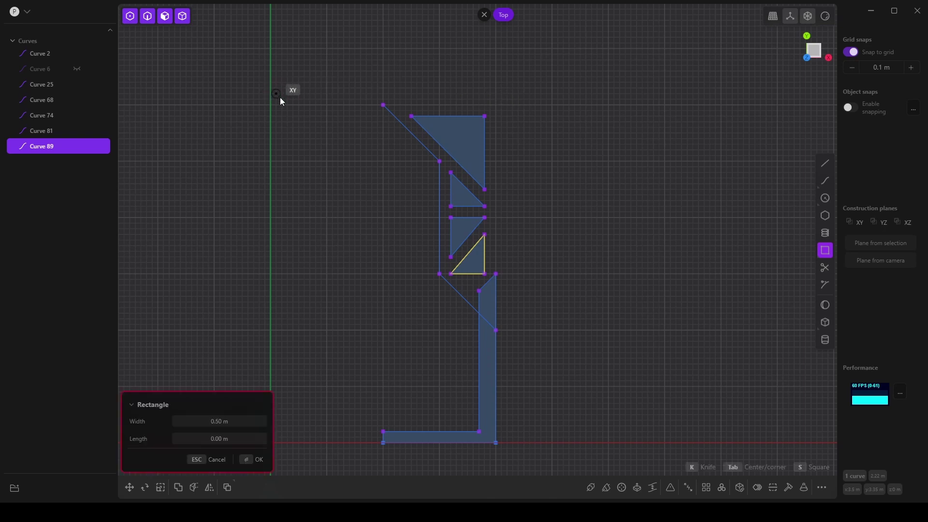
left_click(493, 109)
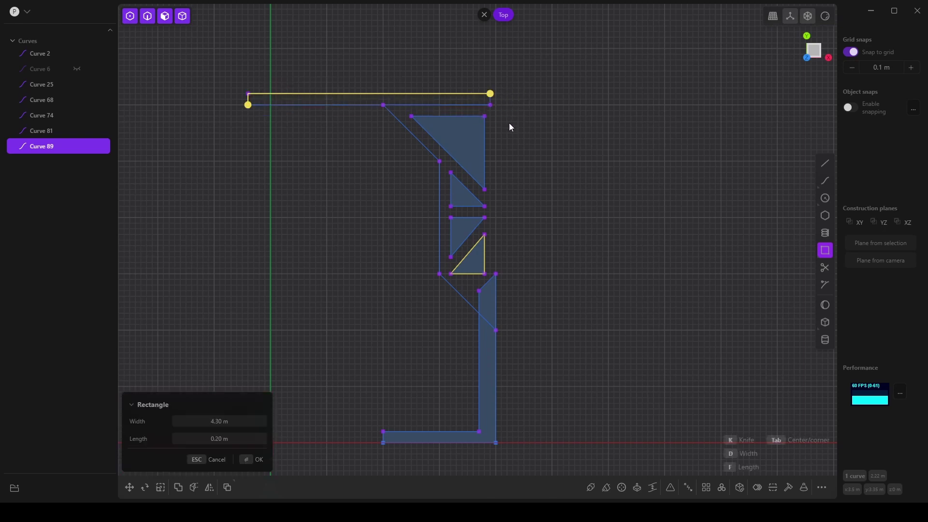
key("Escape")
left_click(825, 250)
left_click(497, 93)
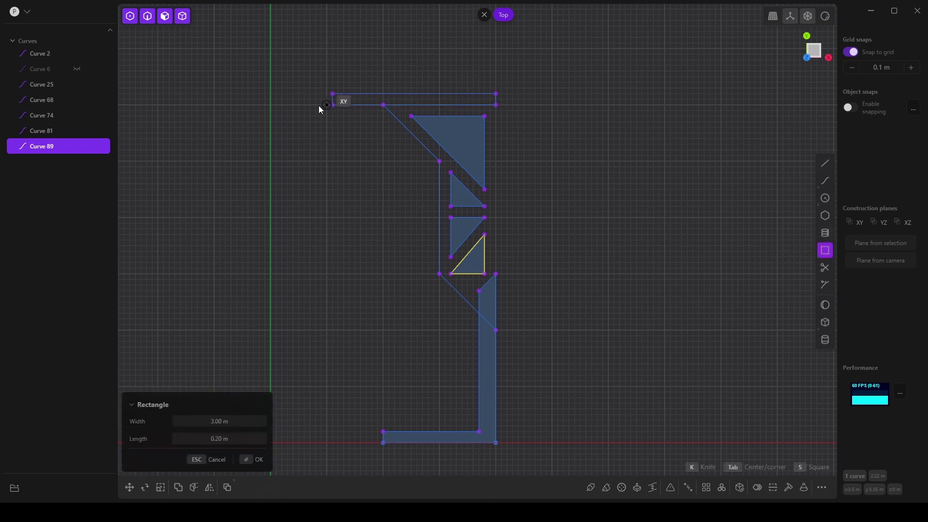
left_click(272, 104)
key("Return")
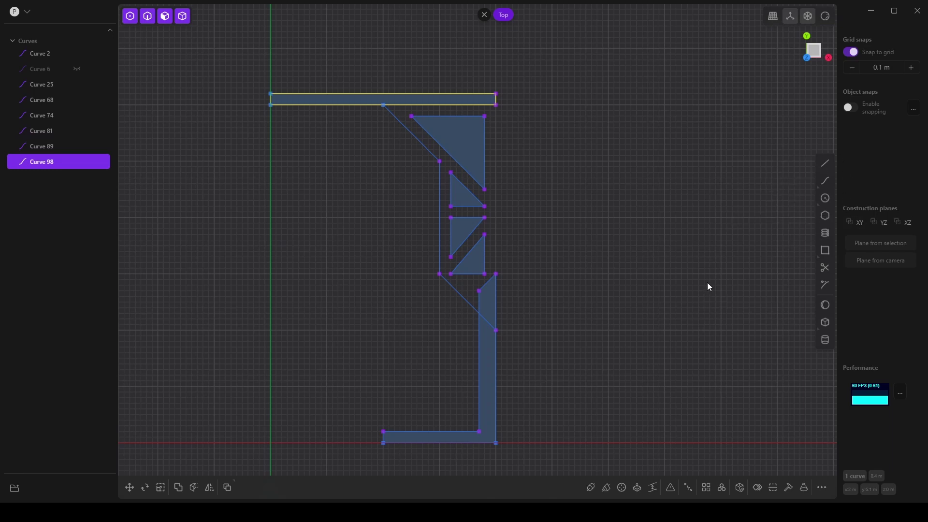
left_click(825, 163)
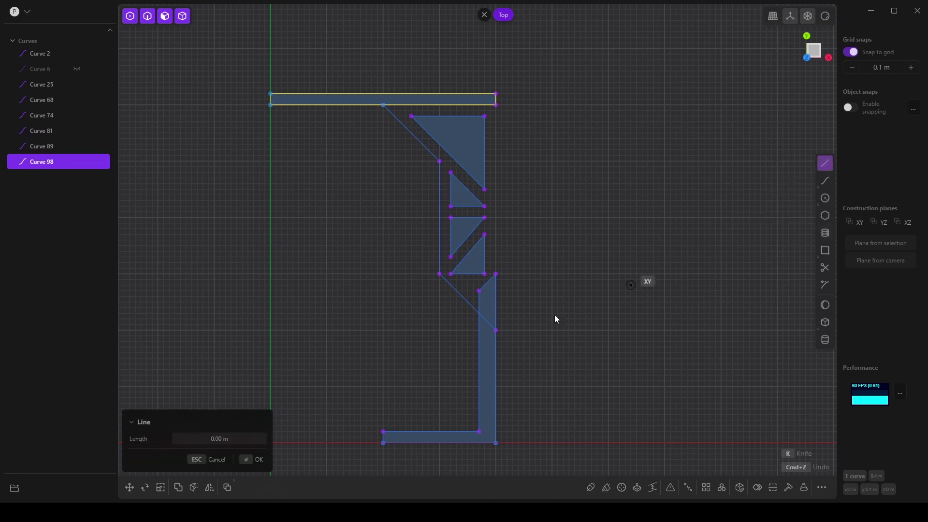
Draw the closed narrow strip Curve 114 down the inner column edge to the base
left_click(440, 278)
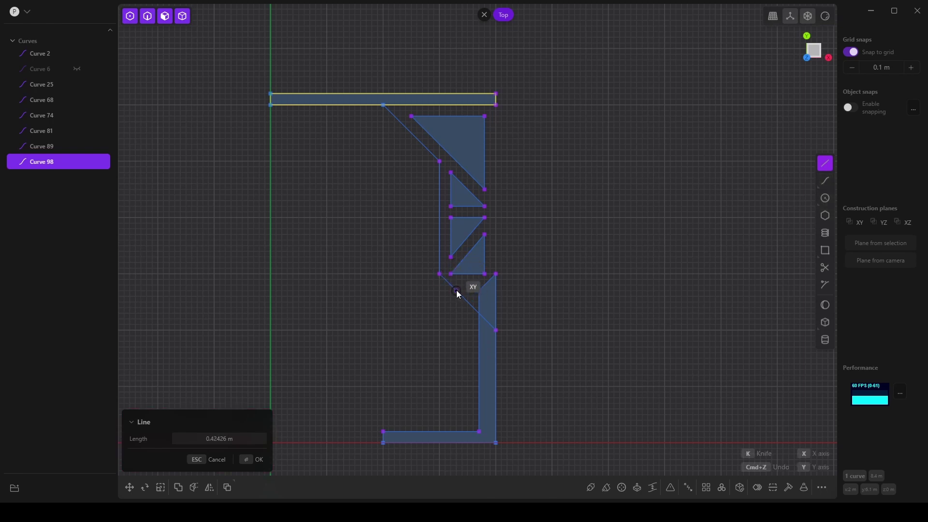
left_click(457, 292)
left_click(456, 431)
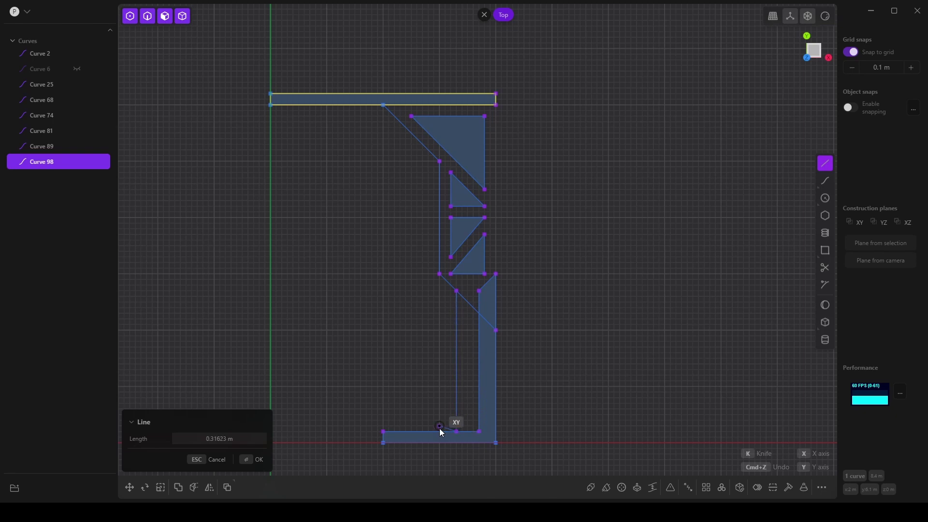
left_click(440, 431)
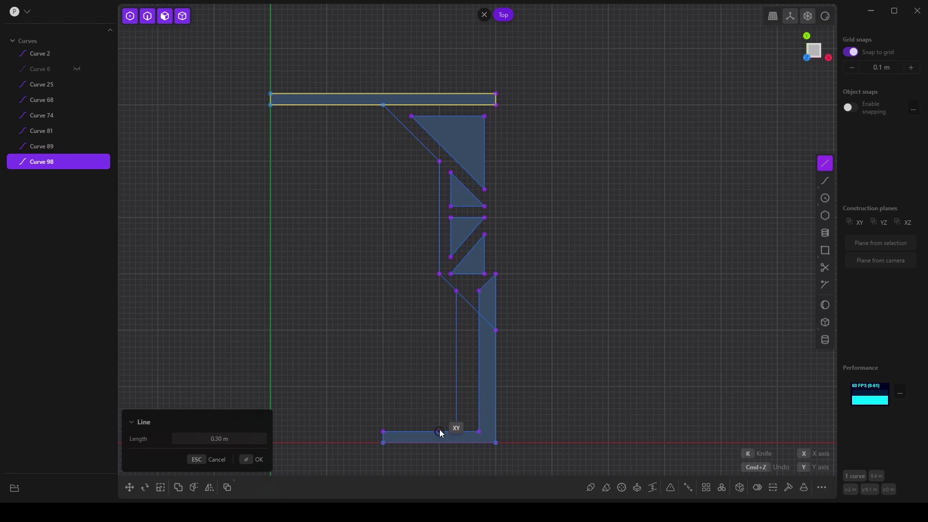
left_click(439, 278)
middle_click_drag(577, 390, 417, 260)
middle_click_drag(480, 190, 482, 349)
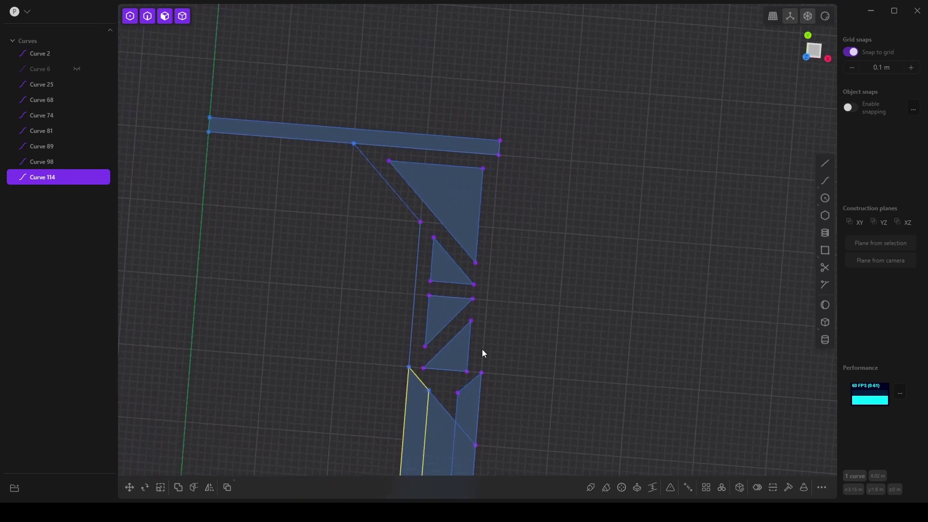
Hide every curve except the four triangles, Curves 68, 74, 81 and 89
left_click(76, 69)
left_click(77, 53)
left_click(78, 94)
left_click(76, 84)
left_click(76, 100)
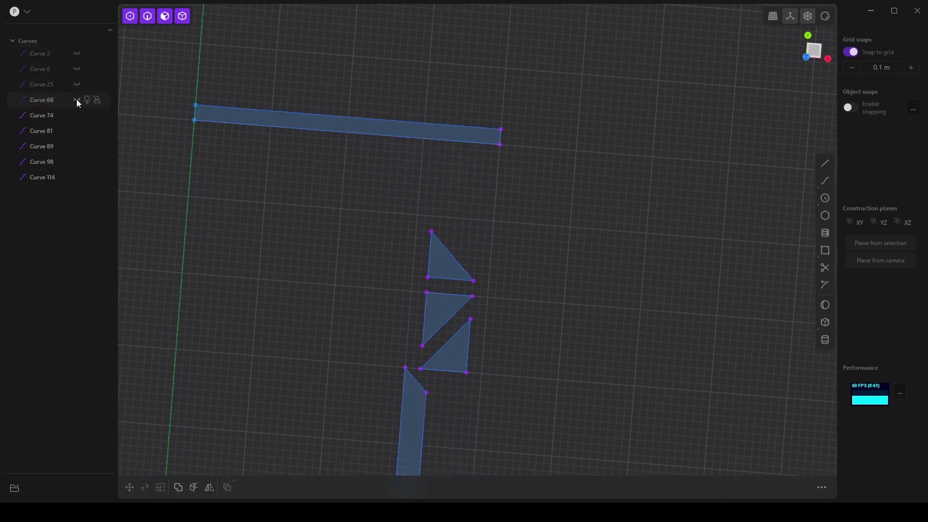
left_click(76, 116)
left_click(76, 116)
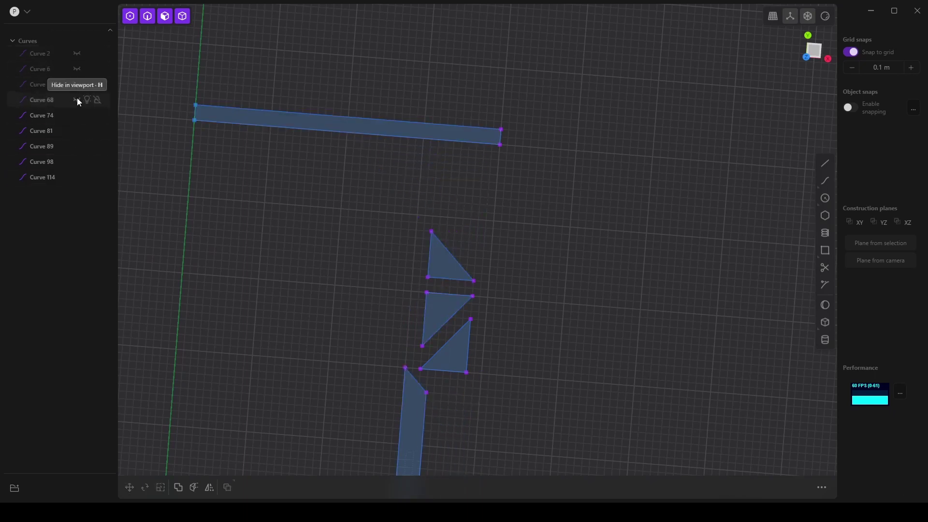
left_click(77, 100)
left_click(76, 162)
left_click(77, 177)
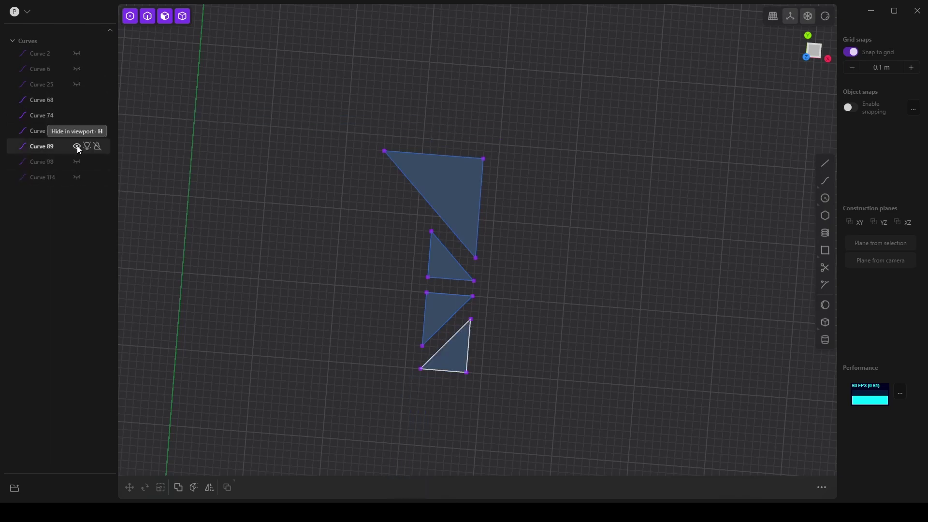
left_click(77, 146)
left_click(77, 146)
middle_click_drag(411, 251, 441, 255)
Select all twelve triangle corner points and fillet them at about 0.07 m
key("ctrl+a")
left_click(130, 16)
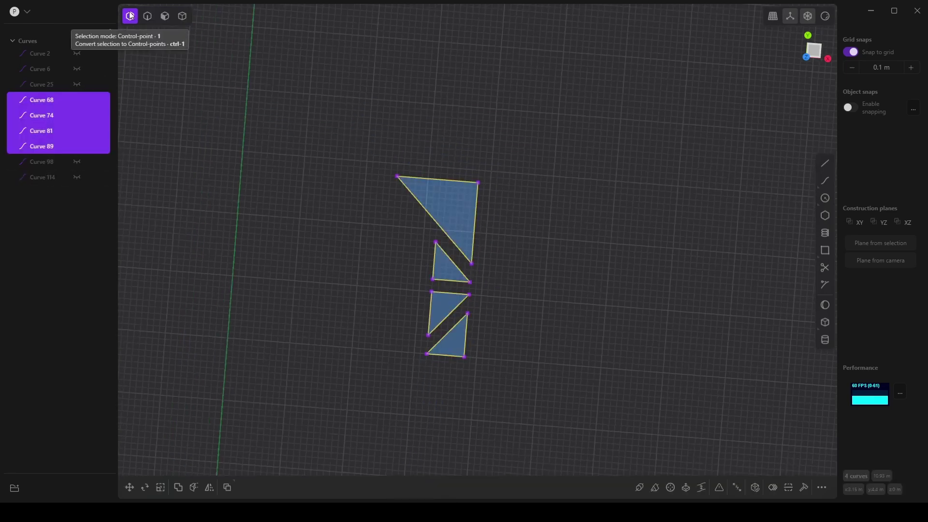
left_click_drag(345, 143, 556, 446)
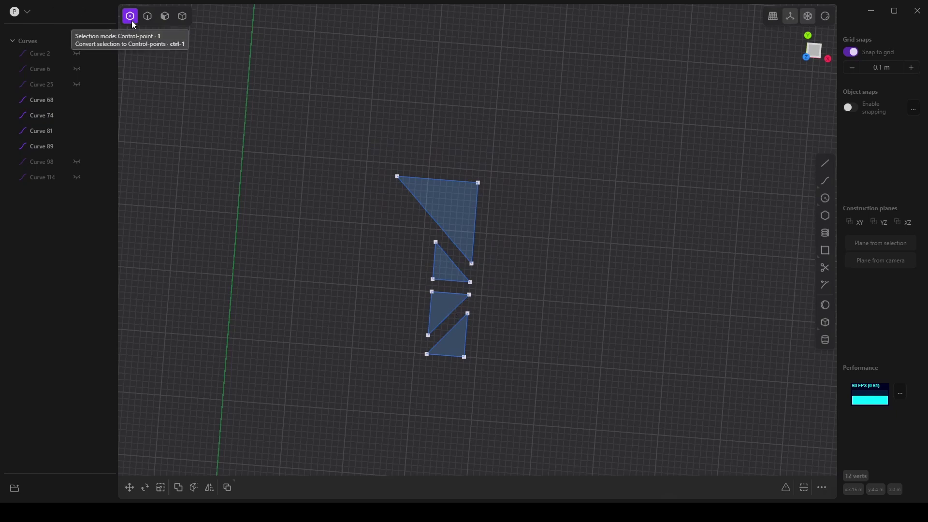
key("g")
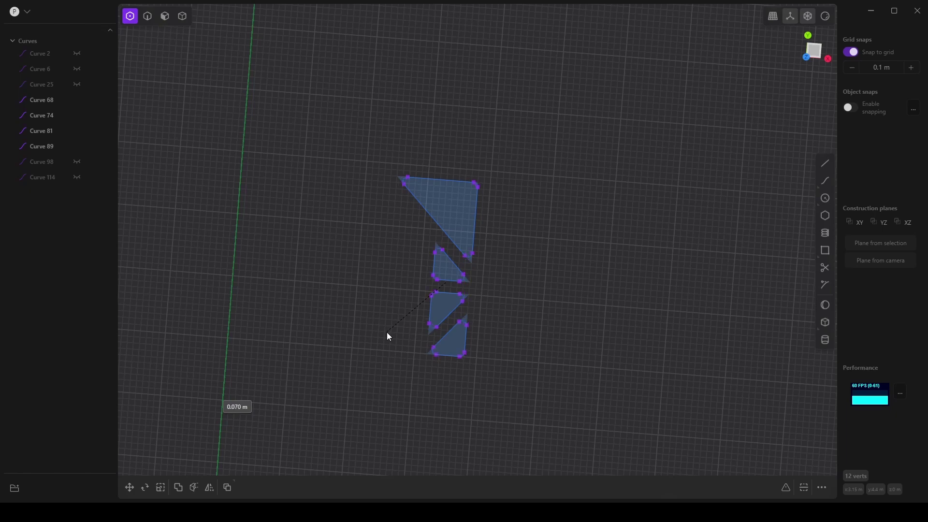
left_click(389, 337)
scroll(392, 335, "up", 4)
middle_click_drag(417, 340, 374, 375)
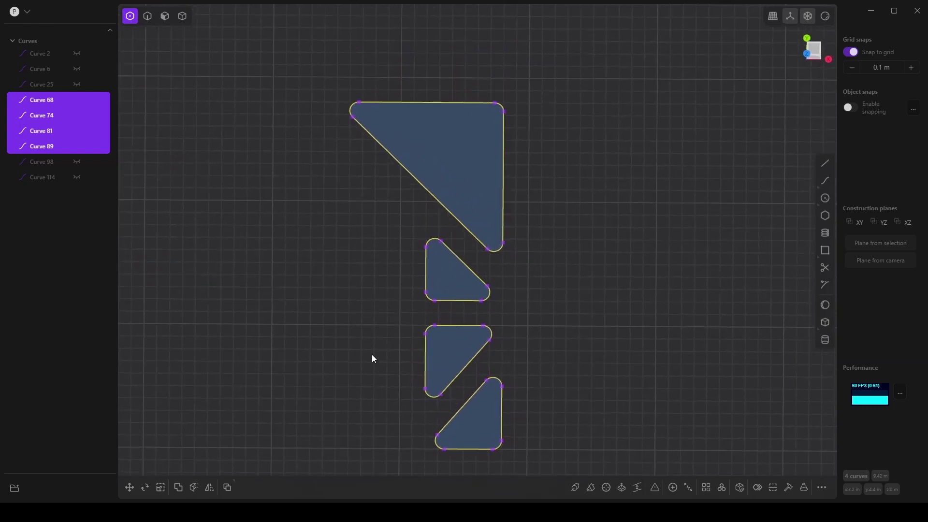
Show Curves 2 and 6 again to reveal the outer plate, and clear the selection
left_click(76, 53)
left_click(77, 68)
middle_click_drag(404, 302, 438, 234)
left_click(345, 310)
middle_click_drag(369, 314, 295, 411)
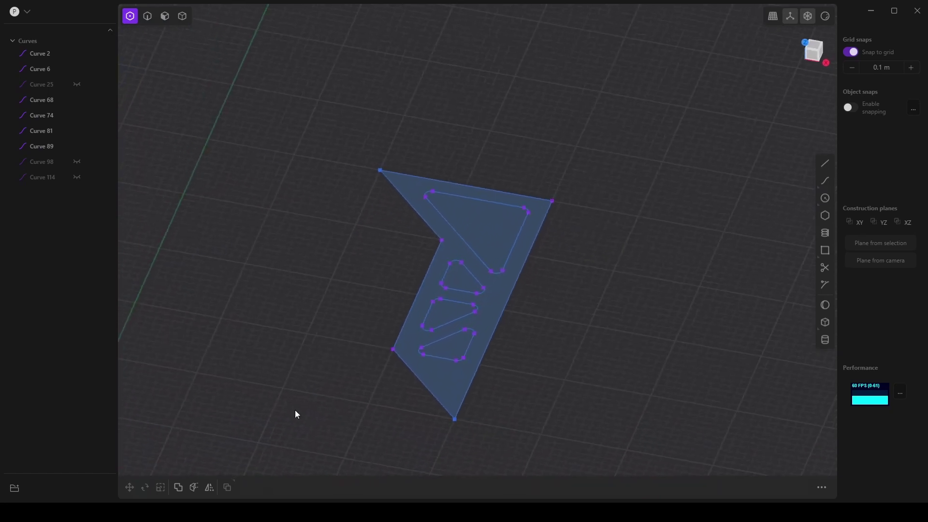
Extrude the plate face with its triangular holes to 0.10 m thickness
left_click(166, 19)
left_click(443, 390)
key("e")
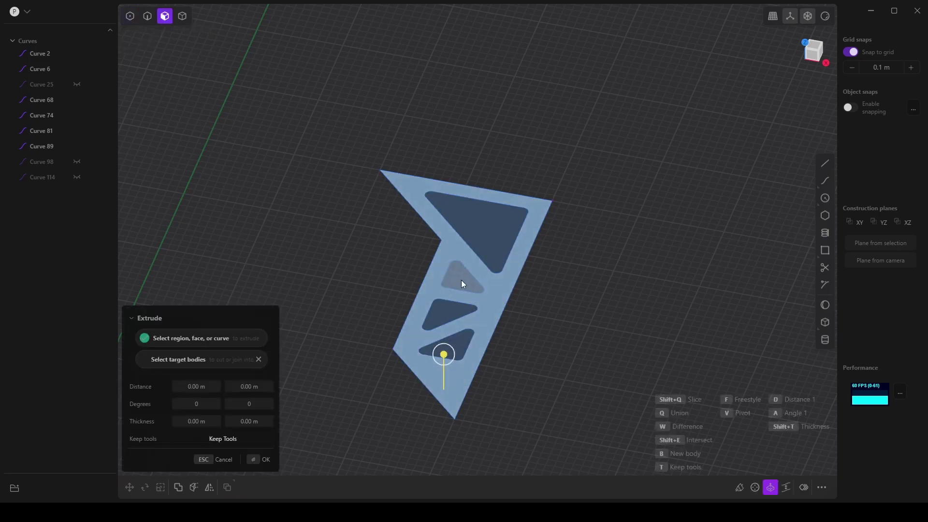
middle_click_drag(479, 266, 423, 333)
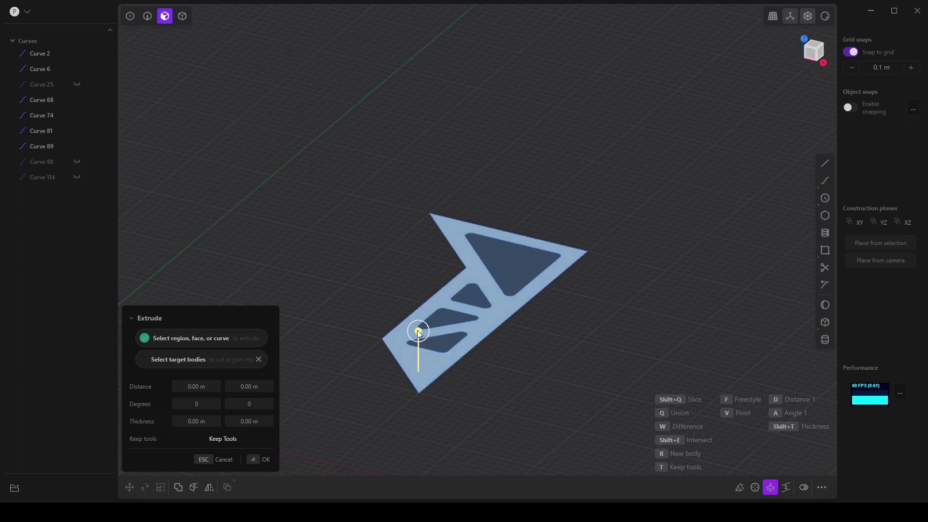
left_click_drag(419, 333, 419, 328)
scroll(523, 338, "up", 2)
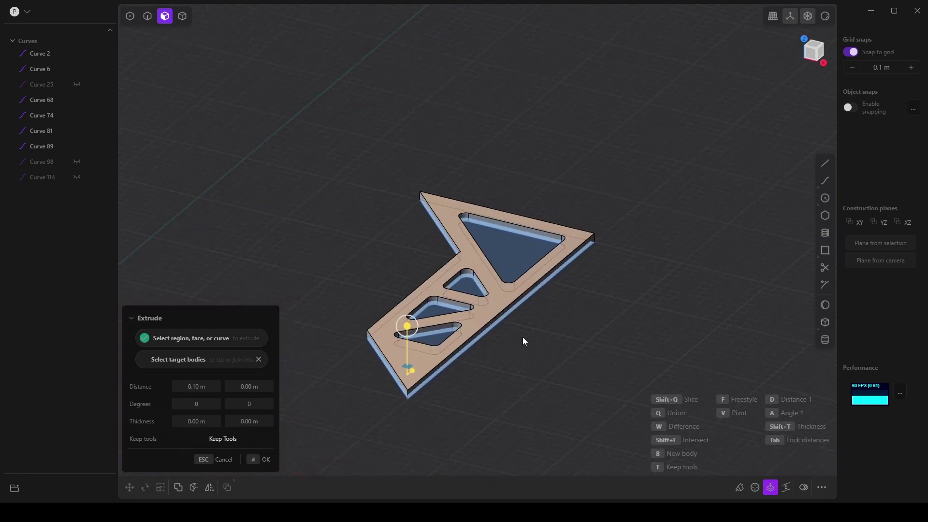
middle_click_drag(513, 331, 569, 319)
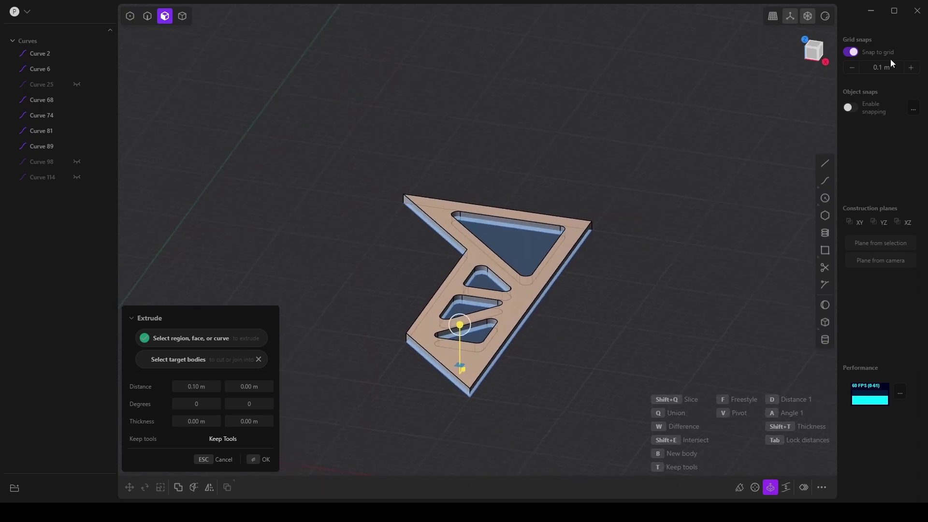
Commit the 0.10 m plate extrusion as Solid 262 and view it from above
left_click(261, 462)
middle_click_drag(262, 459, 456, 409)
middle_click_drag(314, 299, 345, 291)
Unhide Curve 25 and start extruding its L-shaped region
left_click(77, 112)
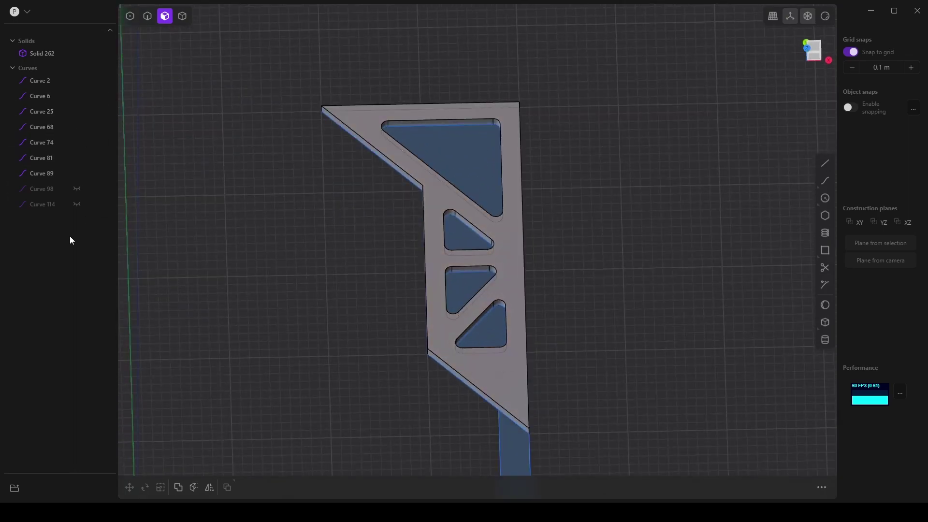
middle_click_drag(271, 387, 332, 196, "shift")
left_click(492, 341)
key("e")
middle_click_drag(498, 373, 376, 211)
Extrude the L-shaped strip 0.50 m tall into a new solid, Solid 279
left_click(824, 60)
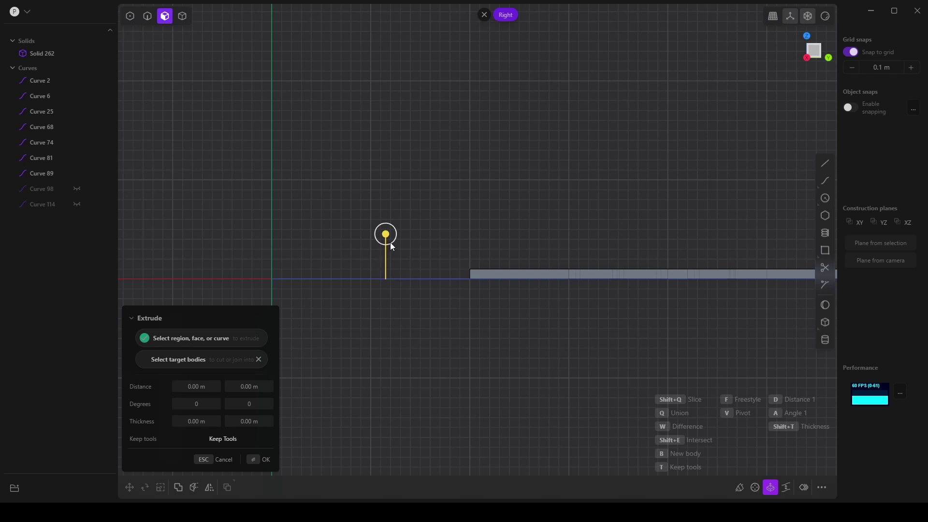
left_click_drag(385, 234, 387, 175)
left_click(256, 460)
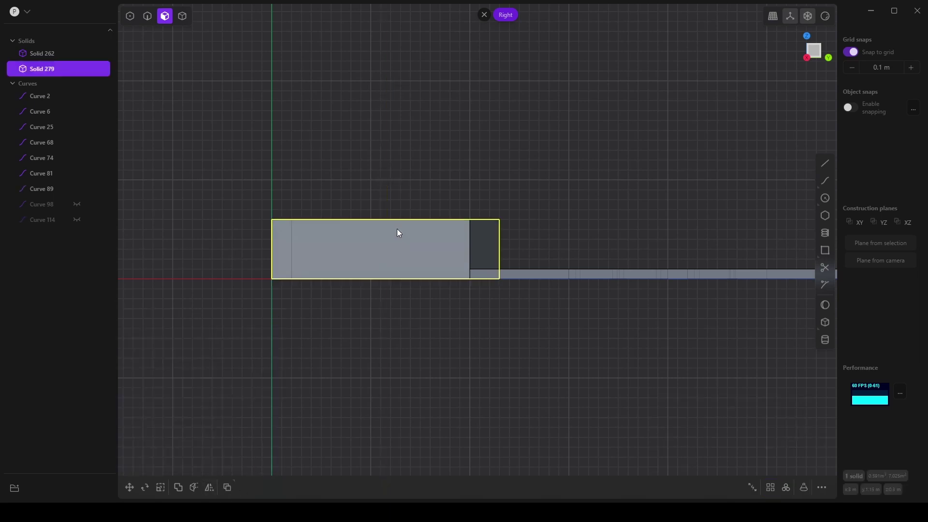
middle_click_drag(404, 215, 463, 248)
left_click(814, 59)
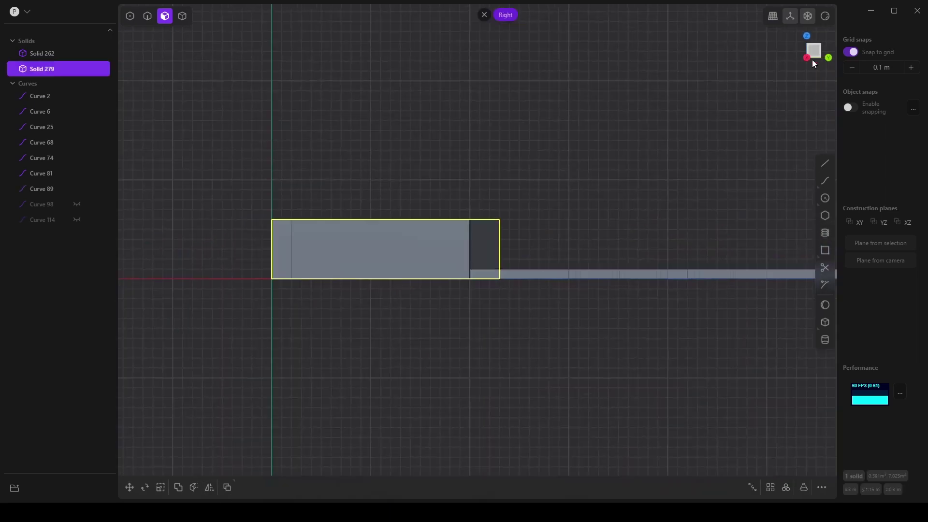
Begin moving Solid 279 down 0.20 m along Z
left_click(128, 489)
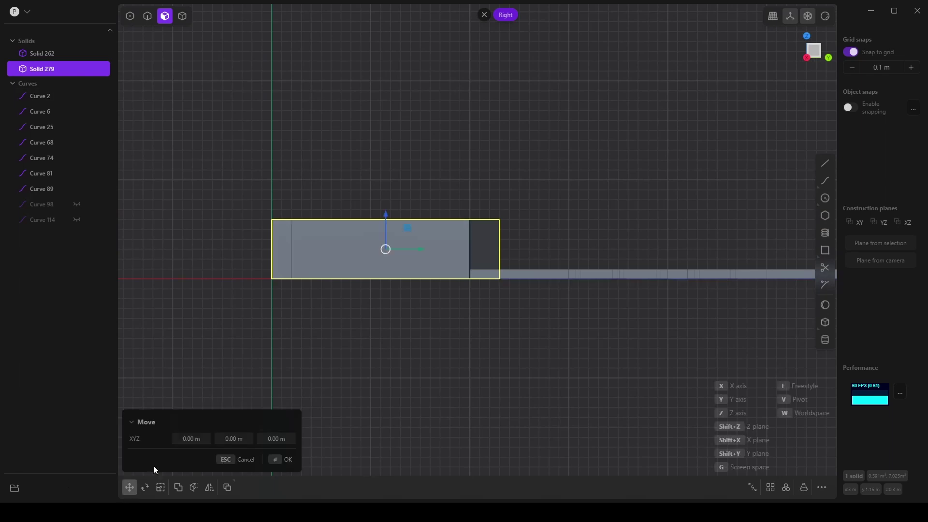
mouse_move(385, 213)
left_mouse_down()
mouse_move(386, 239)
mouse_move(397, 217)
left_mouse_up()
middle_click_drag(354, 294, 370, 359)
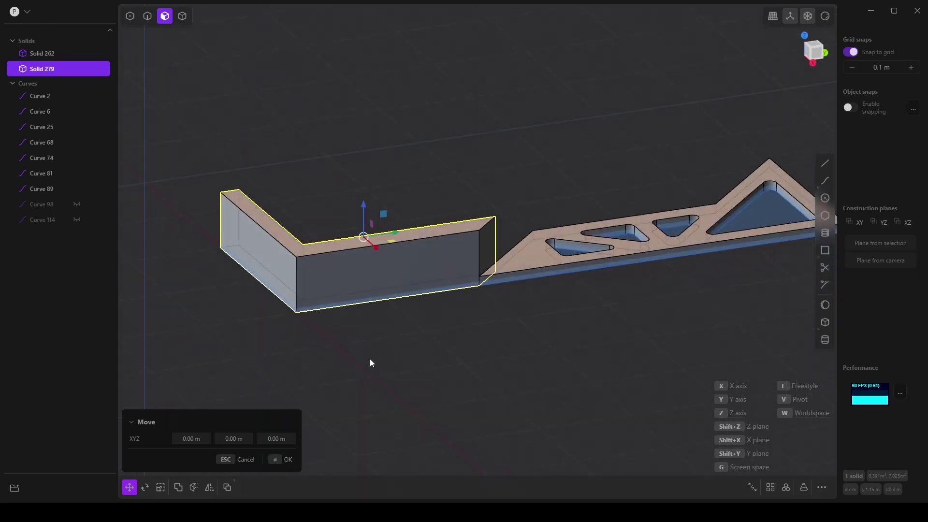
middle_click_drag(131, 209, 178, 280)
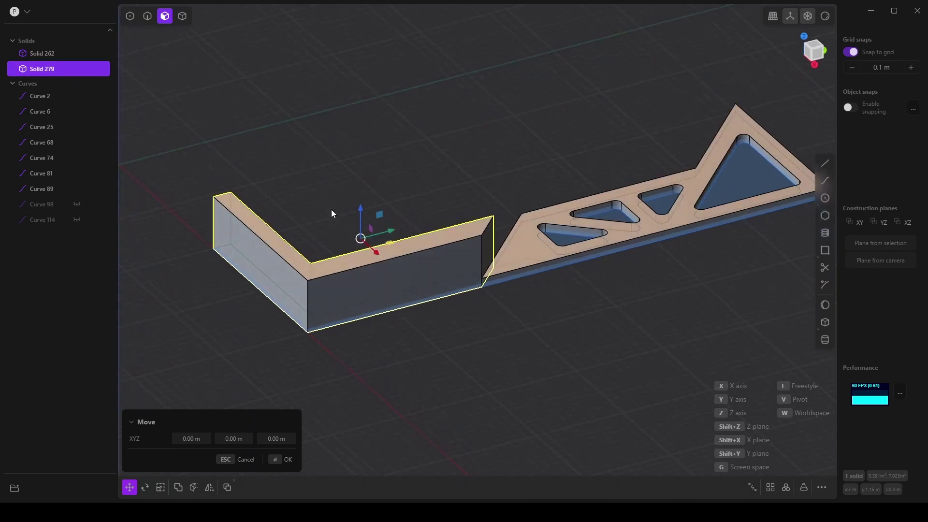
Cancel the move and offset the L-solid's top face down by 0.10 m in Right view
left_click(255, 463)
left_click(284, 248)
key("o")
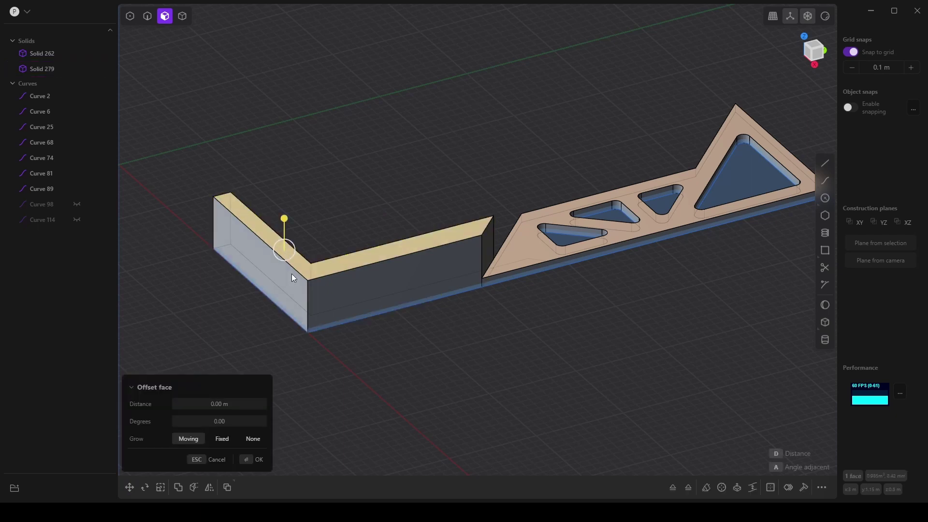
middle_click_drag(355, 393, 298, 257)
left_click(810, 57)
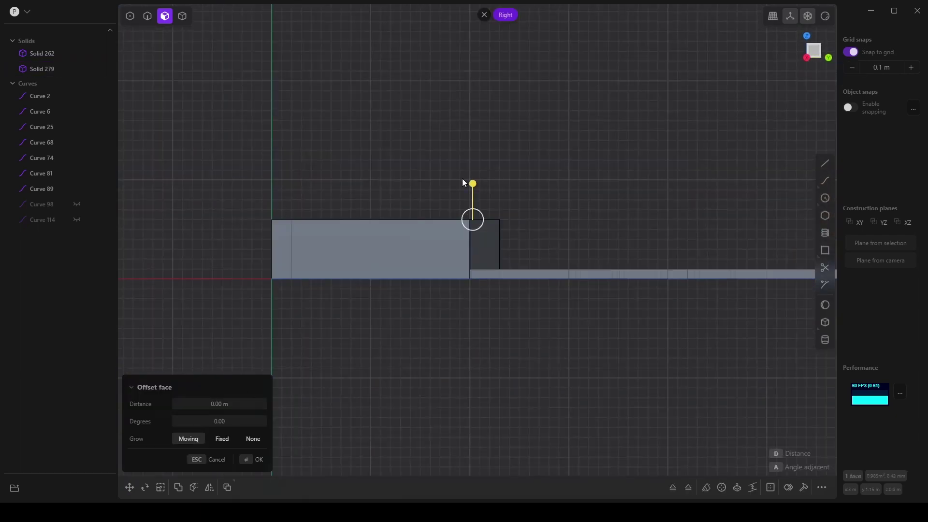
left_click_drag(474, 183, 473, 192)
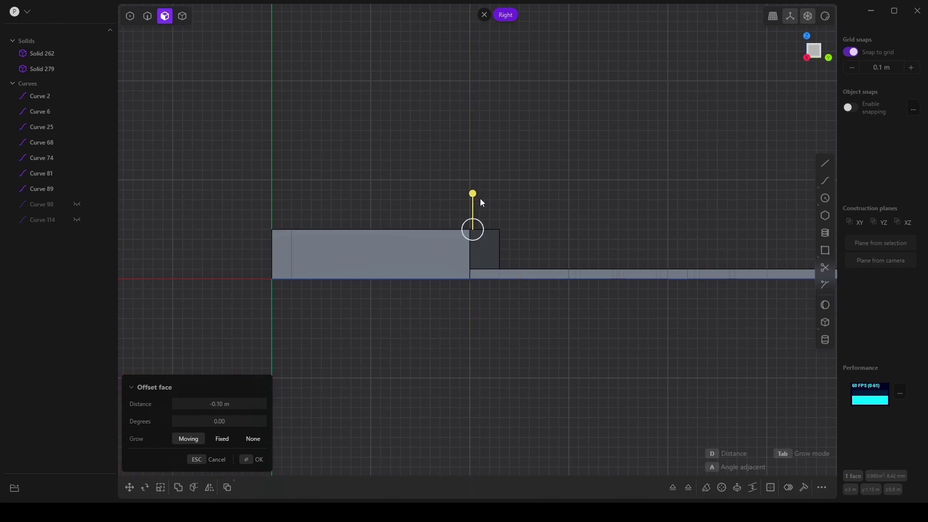
Confirm the top-face offset and switch to whole-solid selection mode
left_click(254, 460)
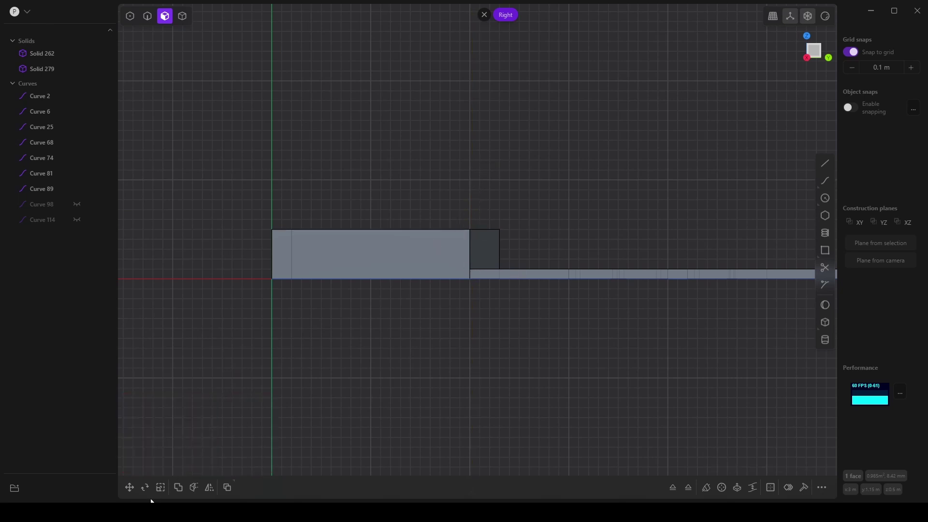
left_click(129, 487)
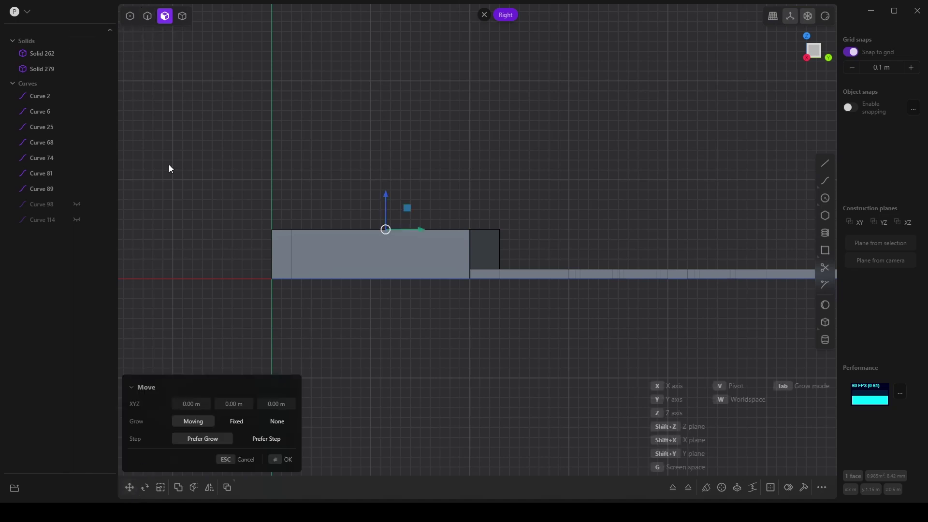
key("4")
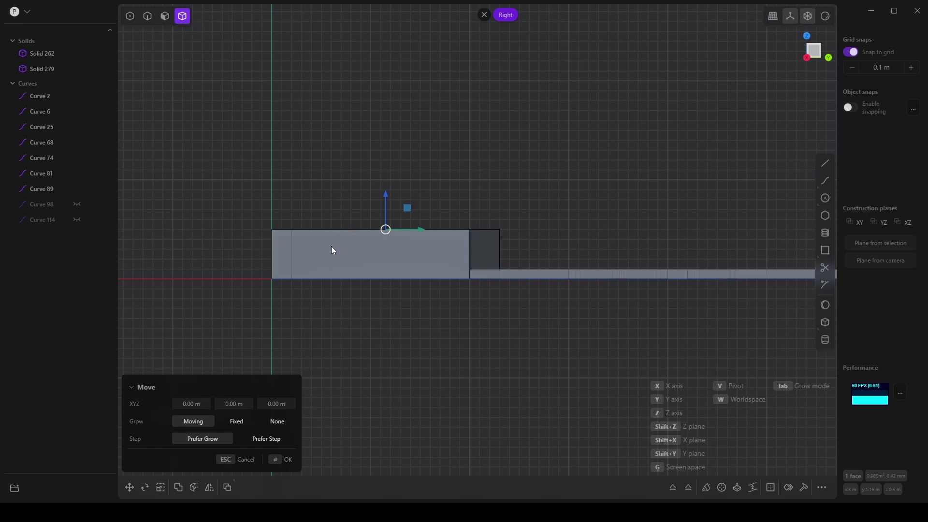
left_click(247, 461)
key("Escape")
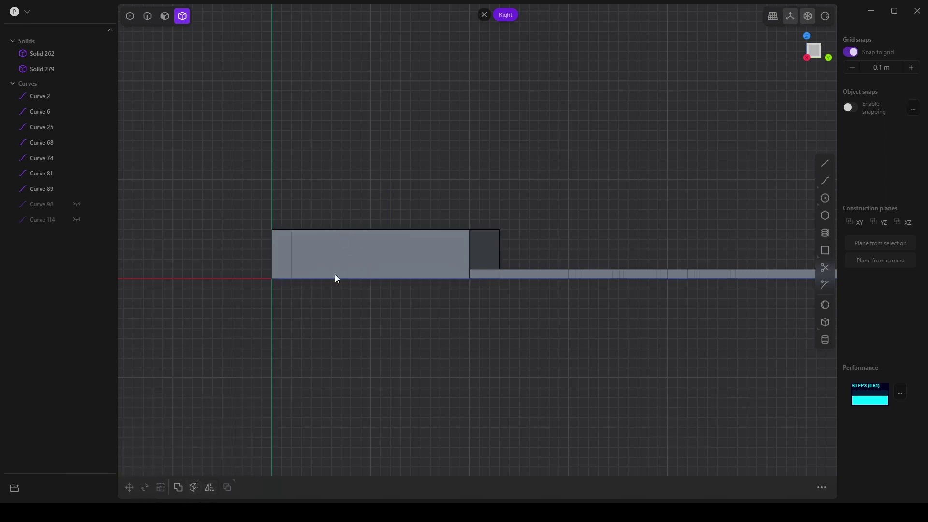
Move Solid 279 down 0.20 m along Z
left_click(347, 239)
key("g")
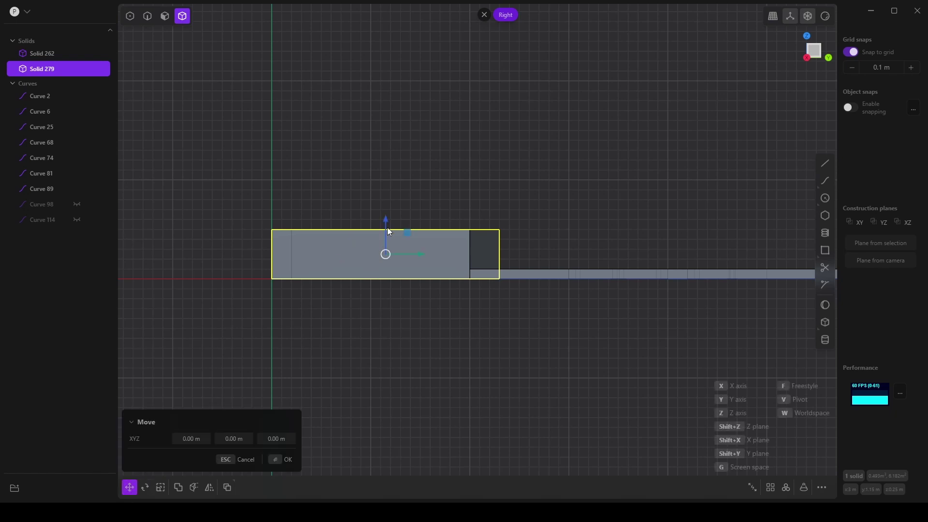
left_click_drag(386, 220, 397, 250)
middle_click_drag(503, 282, 301, 262, "shift")
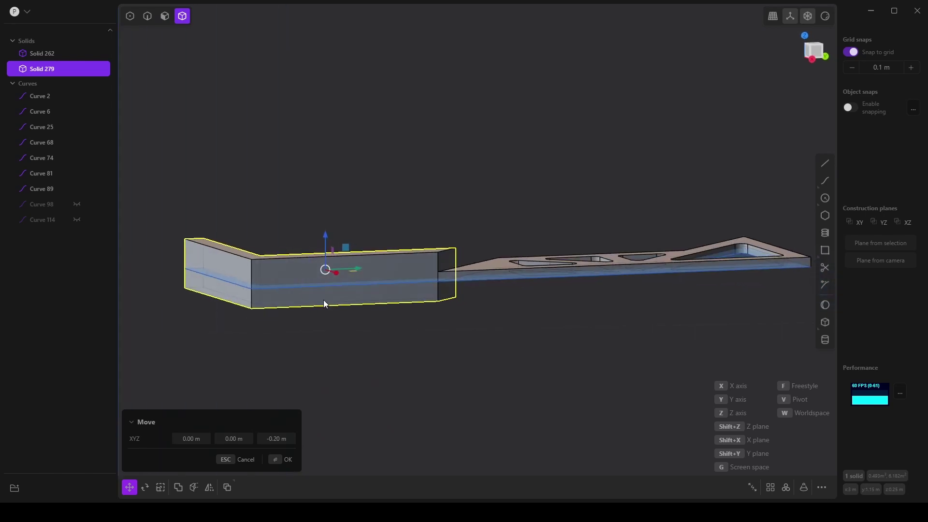
middle_click_drag(323, 300, 352, 245)
middle_click_drag(360, 314, 425, 300)
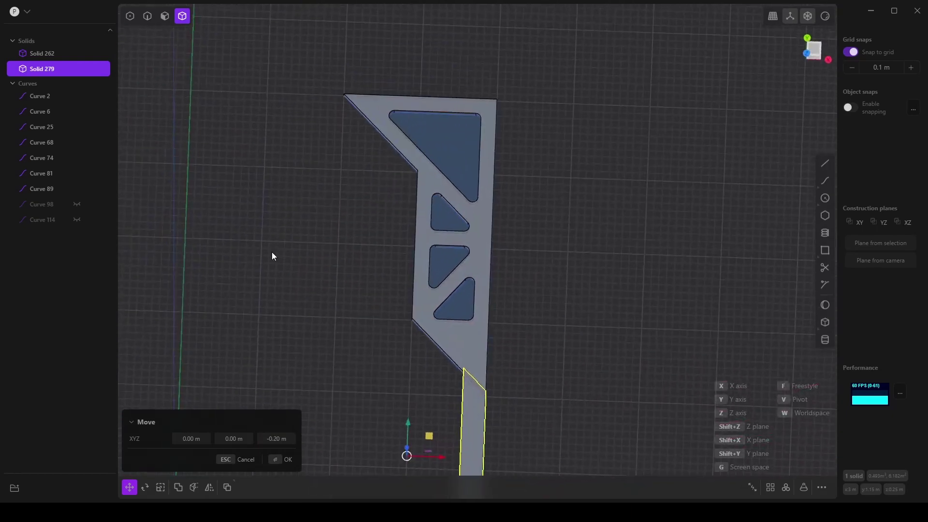
Show Curves 114 and 98, and hide Curves 89, 6, 25 and 68
left_click(76, 219)
left_click(76, 204)
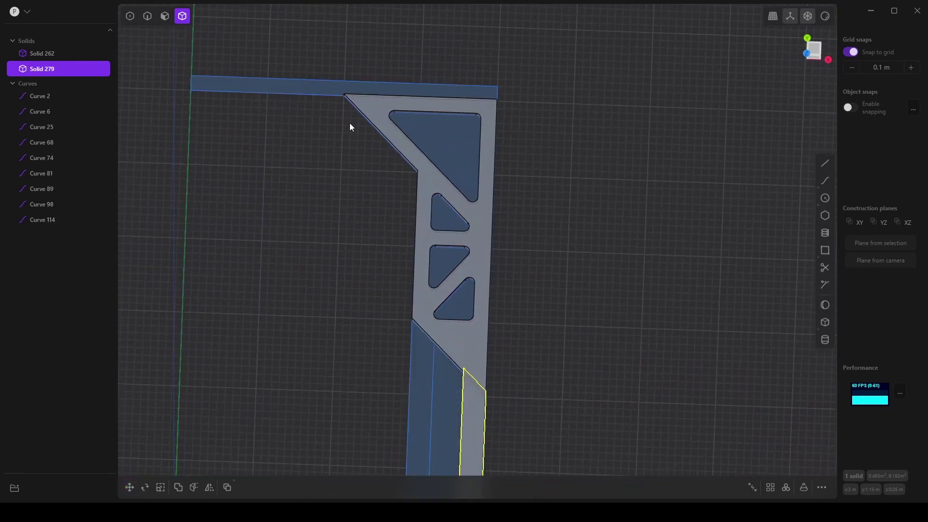
left_click(77, 189)
left_click(76, 111)
left_click(76, 126)
left_click(77, 144)
Zoom and orbit to inspect the bracket's lower end from several angles
middle_click_drag(428, 422, 378, 323, "shift")
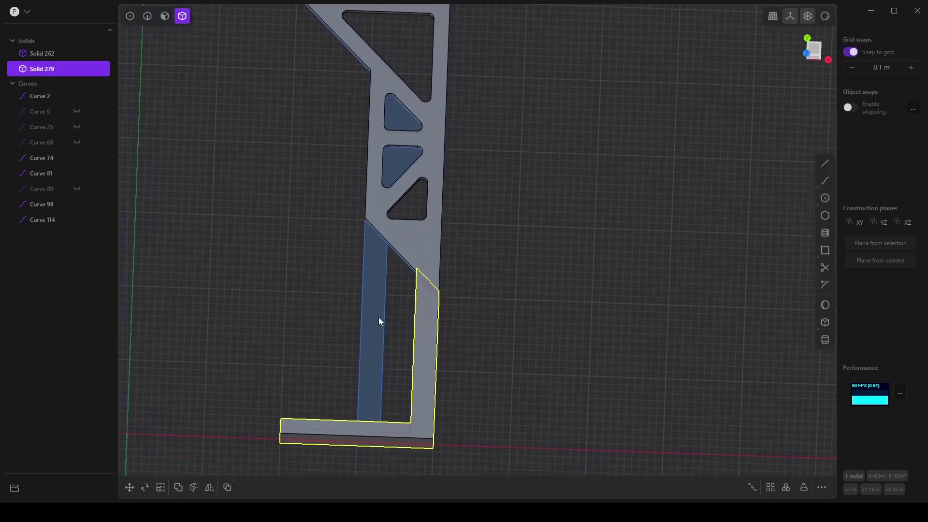
middle_click_drag(173, 189, 398, 192)
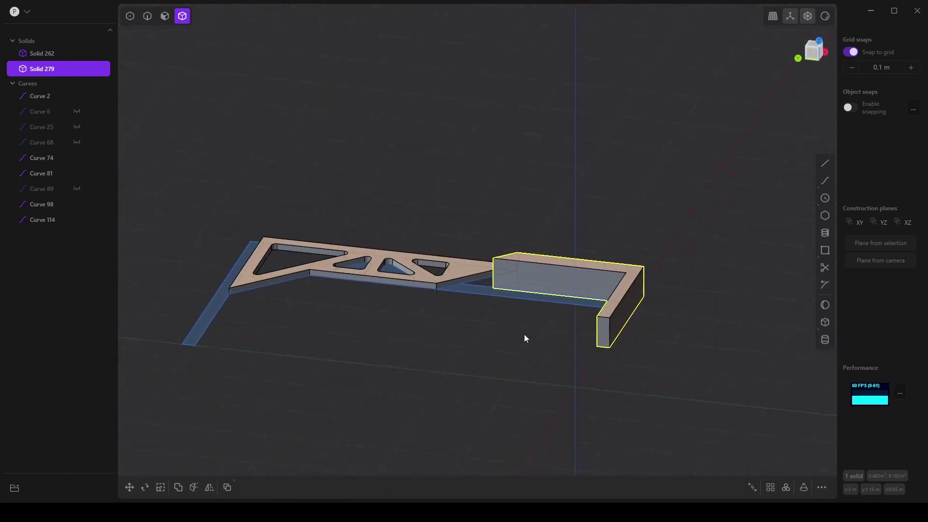
scroll(529, 346, "up", 3)
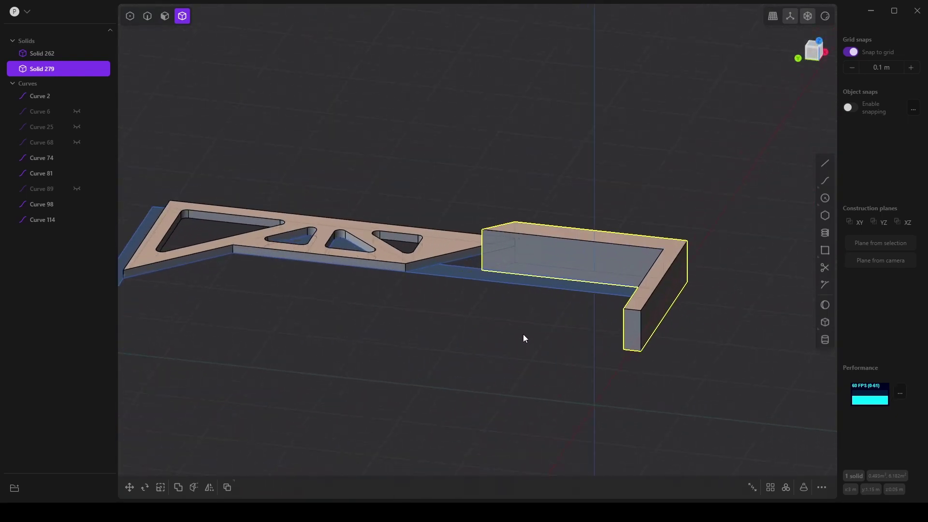
scroll(513, 363, "up", 2)
scroll(498, 380, "up", 3)
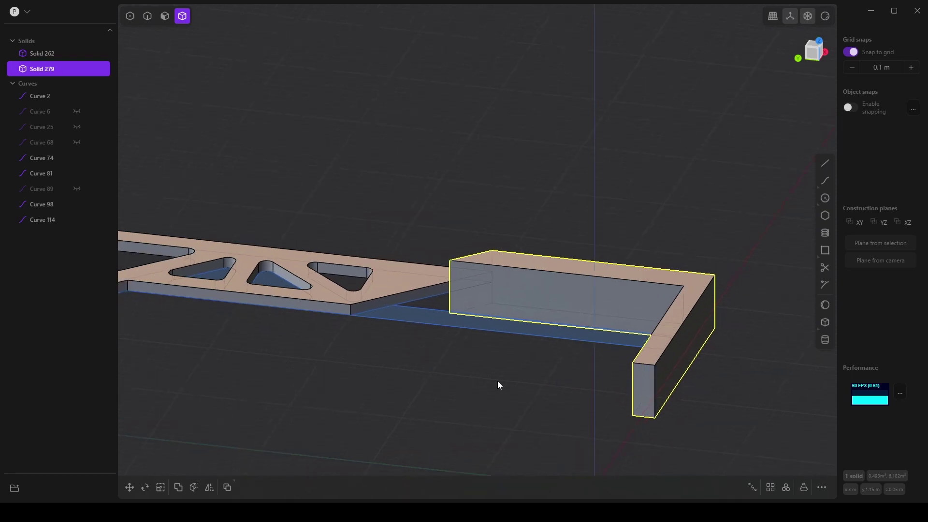
scroll(482, 400, "up", 2)
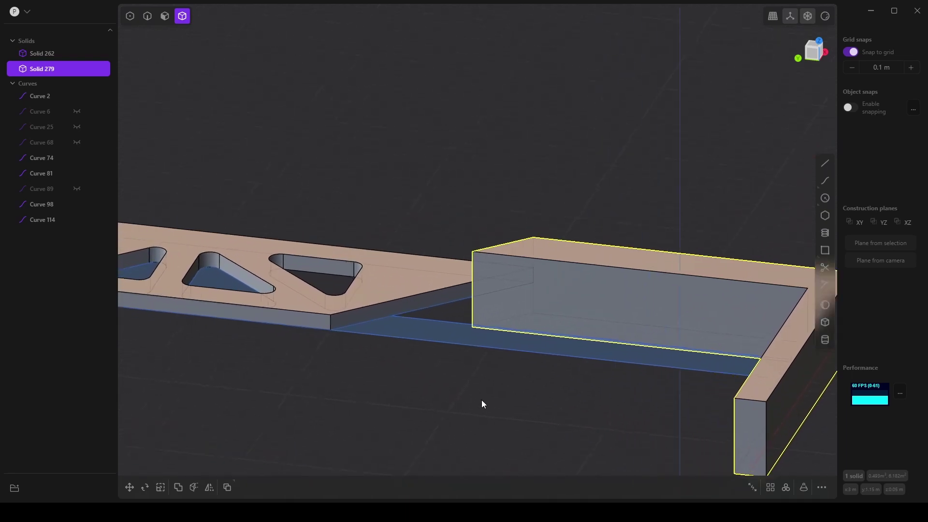
middle_click_drag(491, 332, 468, 401)
scroll(515, 316, "down", 4)
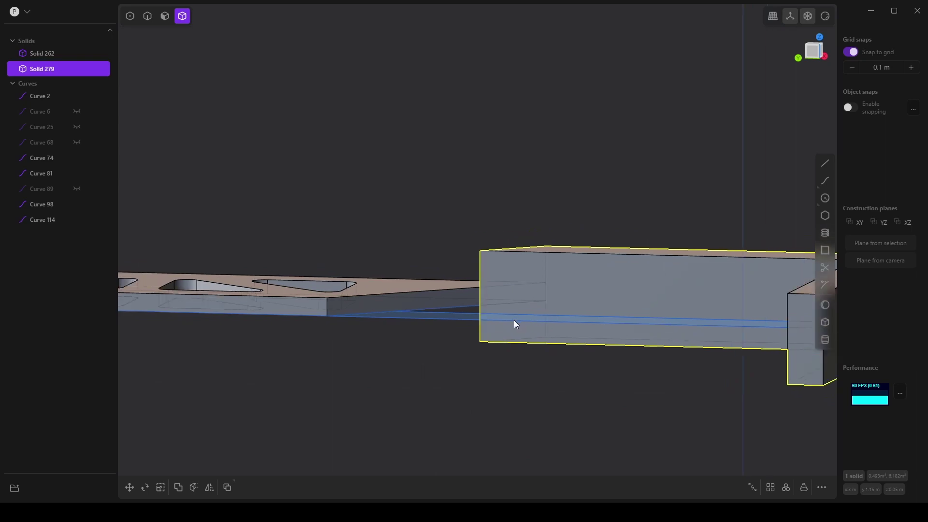
middle_click_drag(474, 352, 521, 297)
Set grid snap to 0.05 m and extrude the selected face 0.05 m into a thin solid
left_click(851, 67)
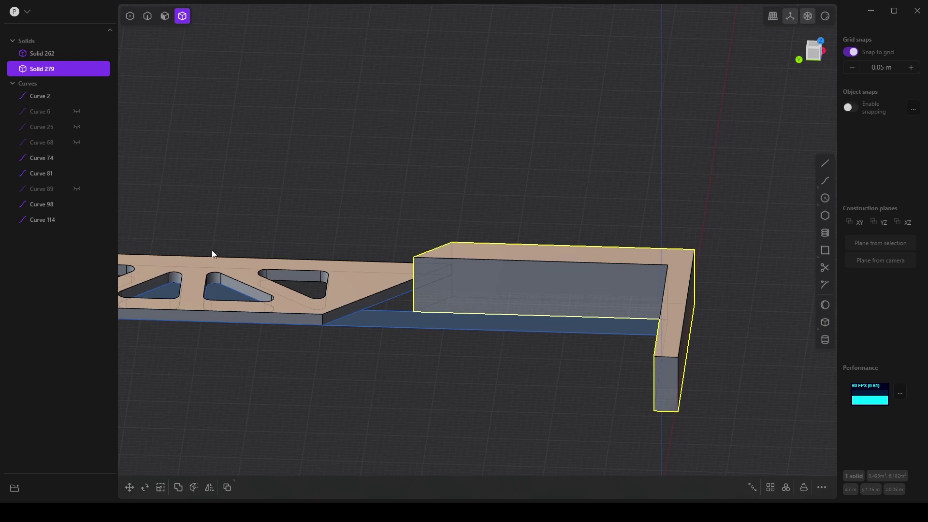
left_click(166, 16)
key("e")
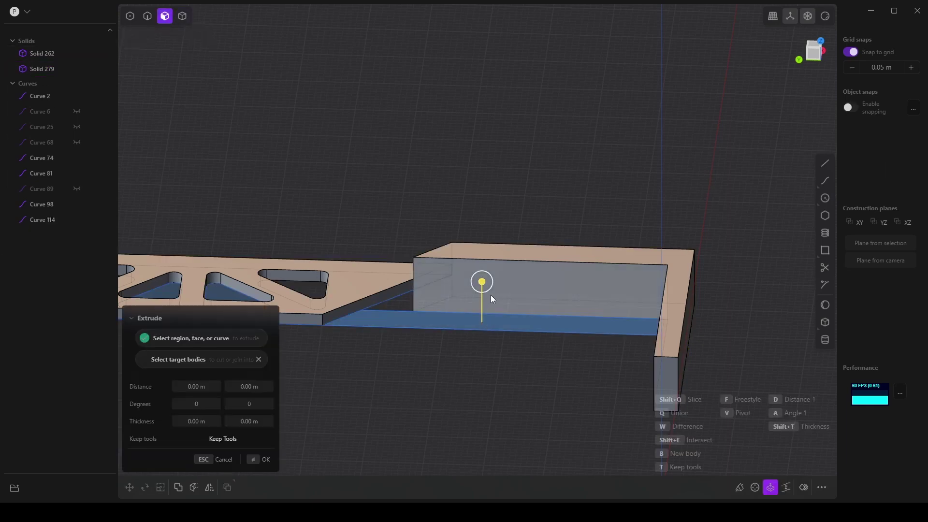
scroll(478, 332, "up", 1)
left_click_drag(483, 283, 484, 275)
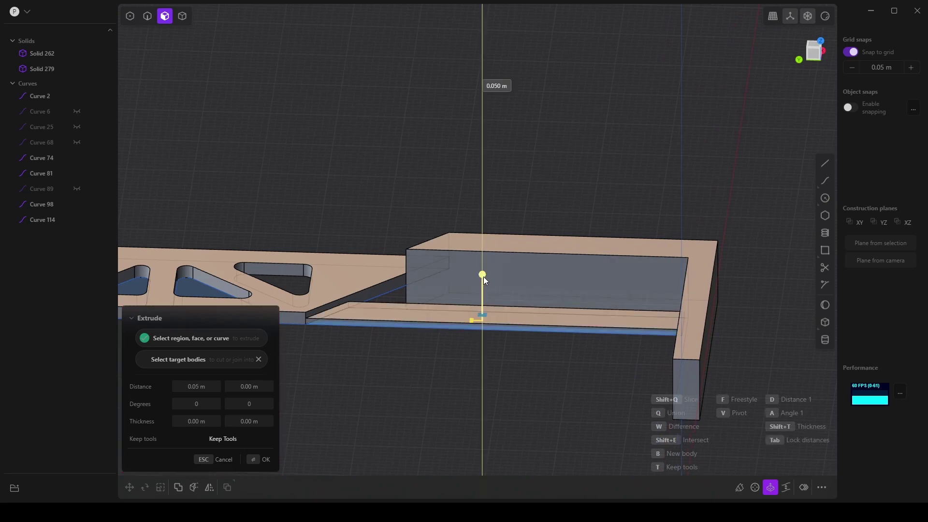
mouse_move(425, 396)
middle_mouse_down()
mouse_move(411, 342)
mouse_move(426, 392)
middle_mouse_up()
left_click(255, 462)
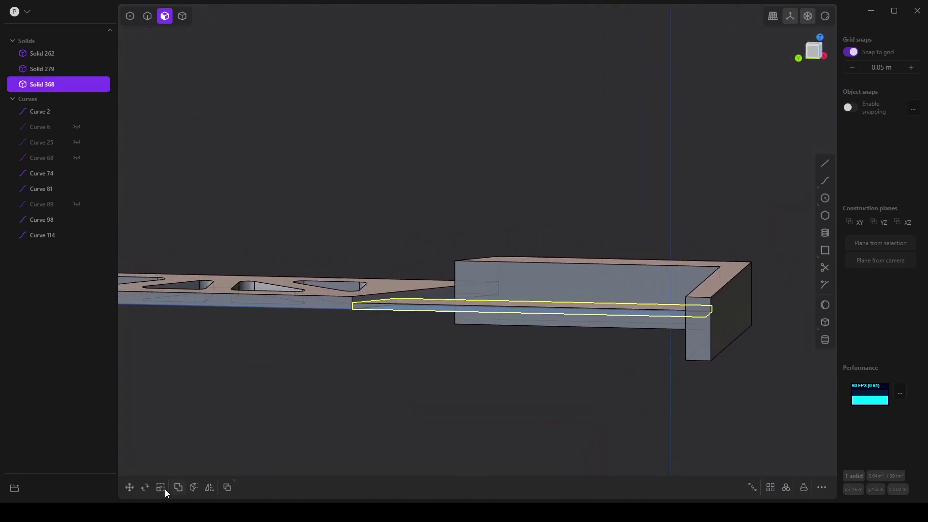
Raise the new thin slab, Solid 368, 0.025 m along Z
left_click(129, 487)
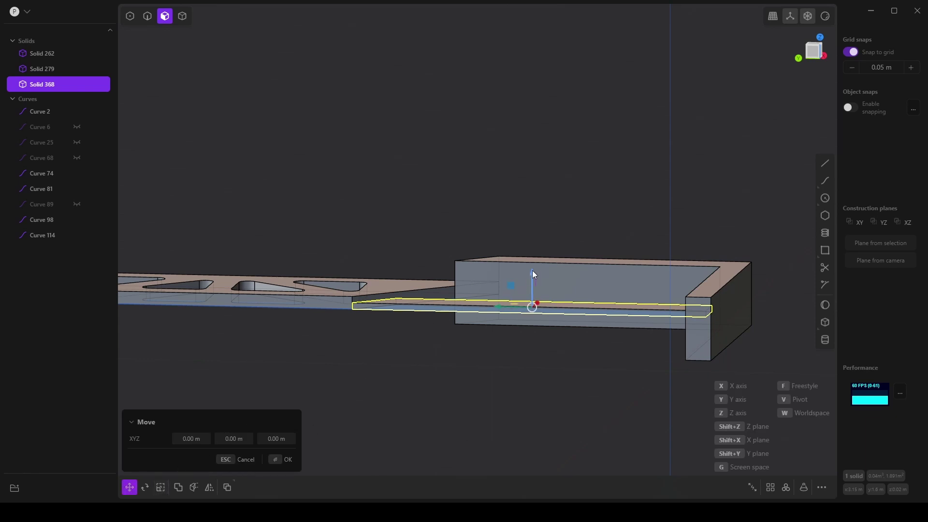
left_click_drag(532, 288, 533, 263)
left_click(269, 438)
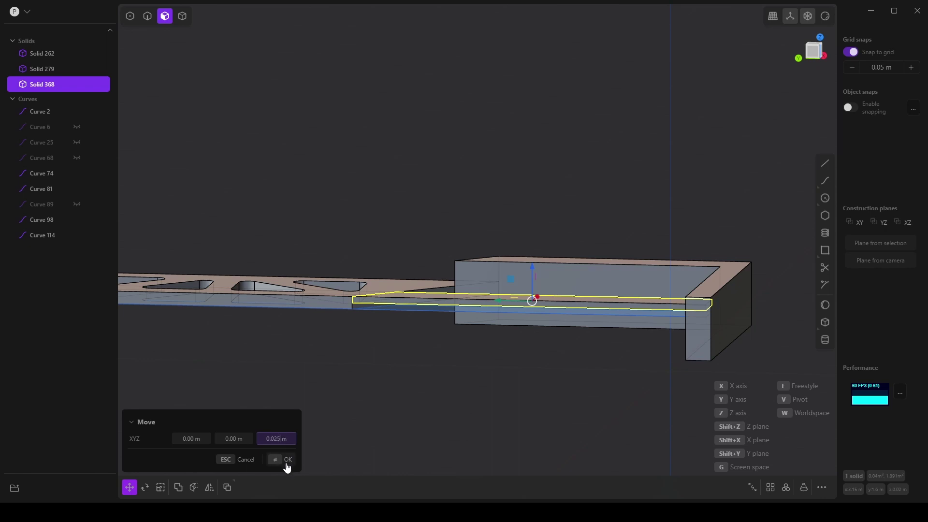
left_click(286, 460)
Offset the slanted face between the column's lower legs outward to extend the strip
middle_click_drag(461, 343, 426, 327)
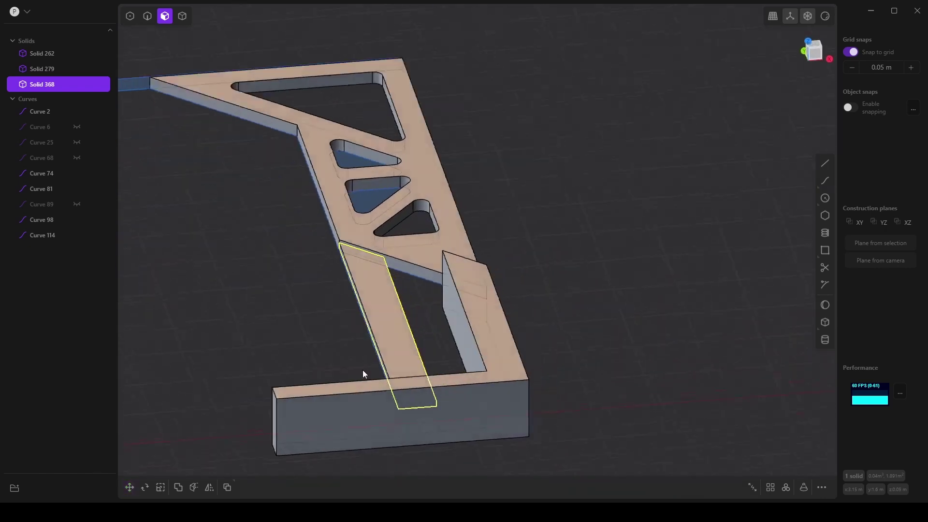
middle_click_drag(360, 376, 416, 364)
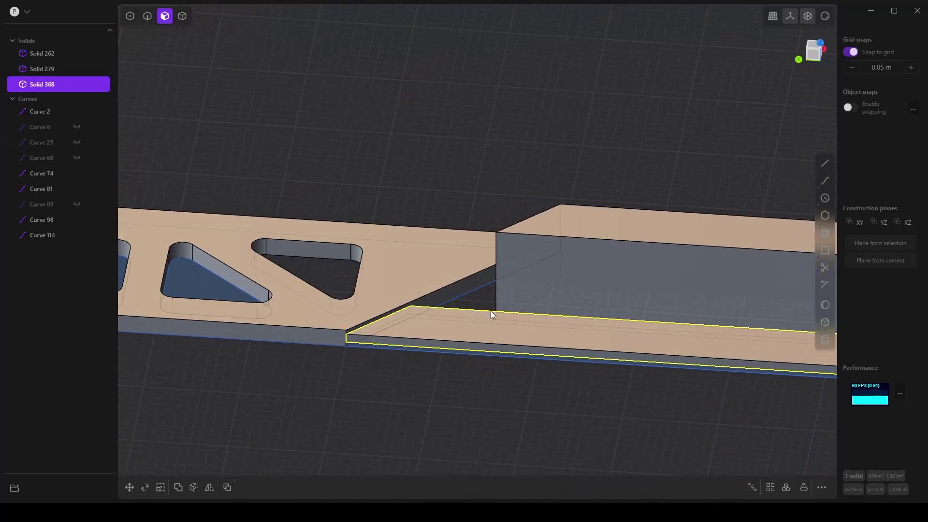
left_click(479, 292)
key("o")
middle_click_drag(481, 310, 405, 286)
left_click_drag(425, 287, 427, 310)
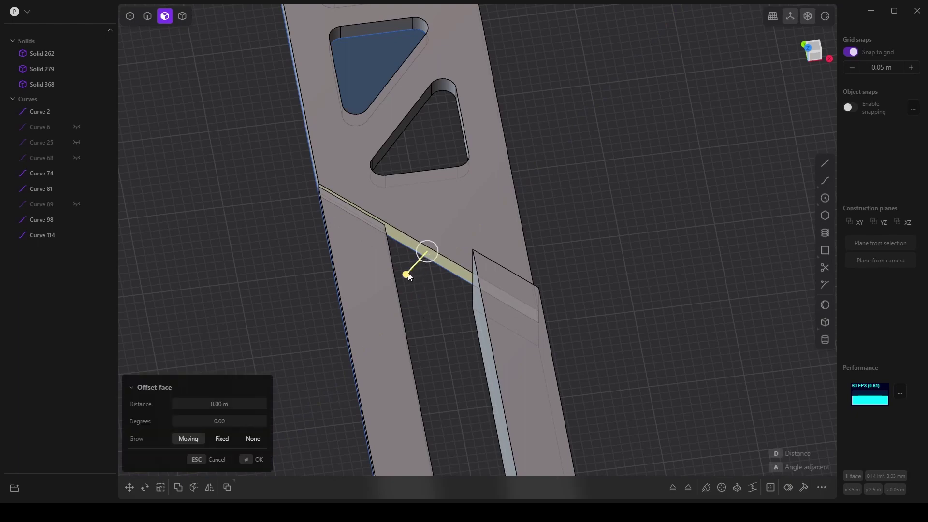
left_click_drag(427, 252, 381, 317)
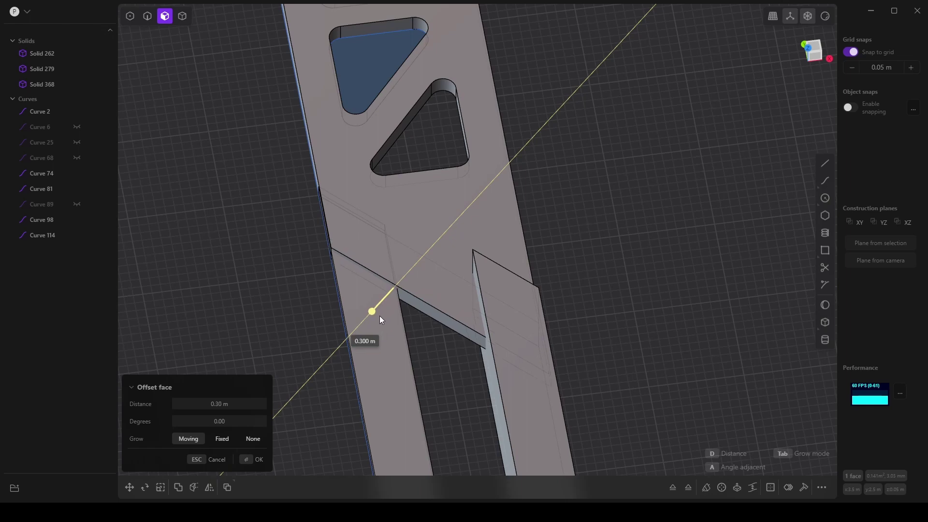
middle_click_drag(412, 327, 344, 199)
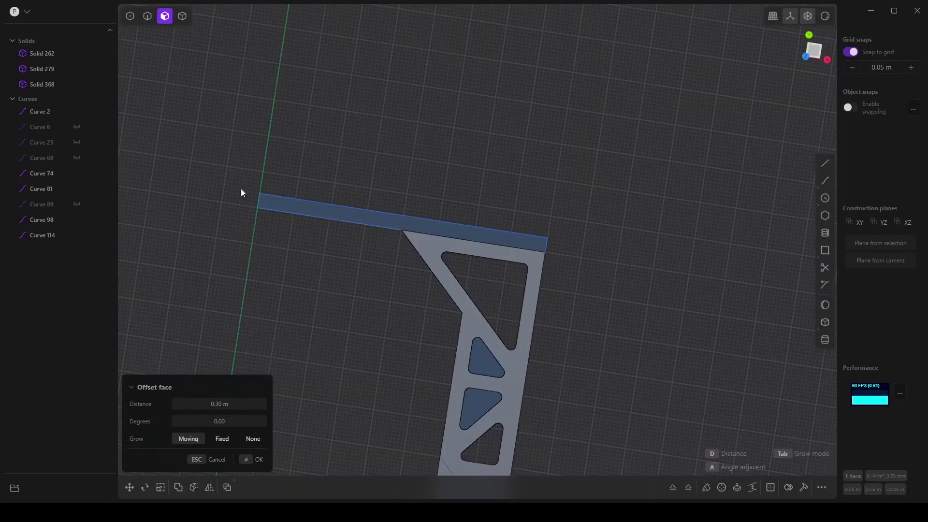
middle_click_drag(143, 146, 356, 329)
middle_click_drag(341, 265, 395, 286)
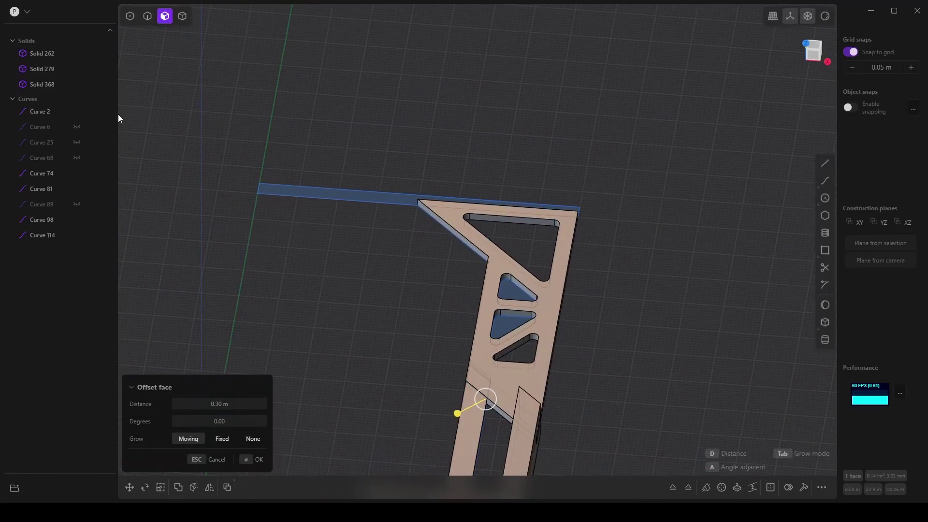
Confirm the face offset, set grid snap to 0.1 m, and extrude the top strip 0.30 m
key("d")
left_click(240, 459)
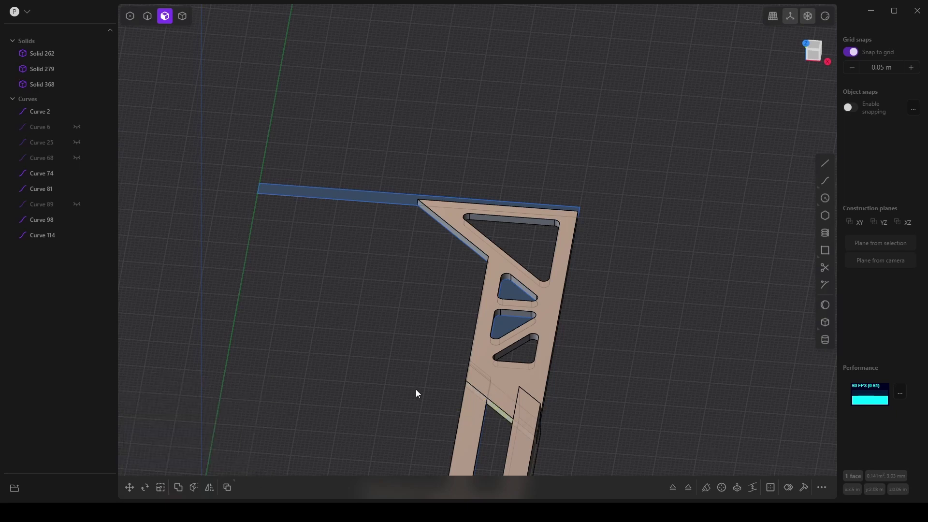
key("e")
middle_click_drag(338, 245, 927, 73)
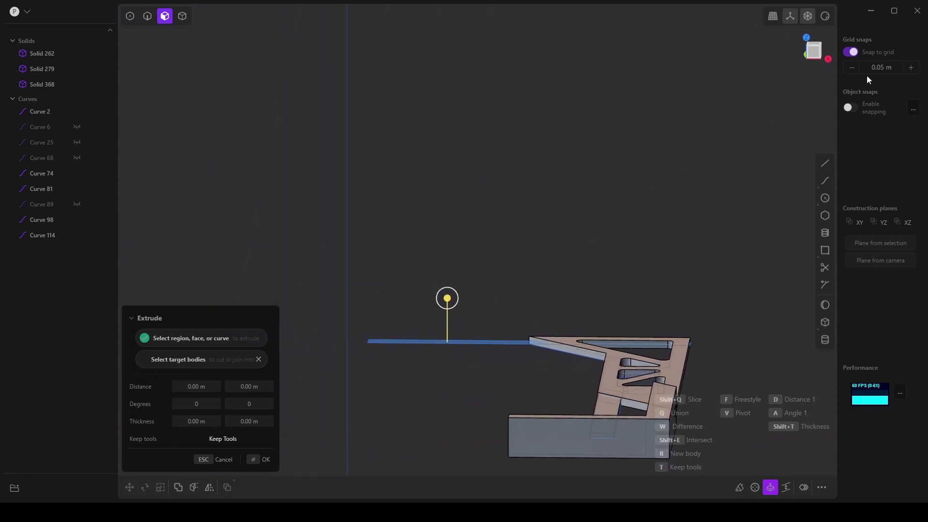
left_click(911, 68)
left_click_drag(442, 301, 448, 277)
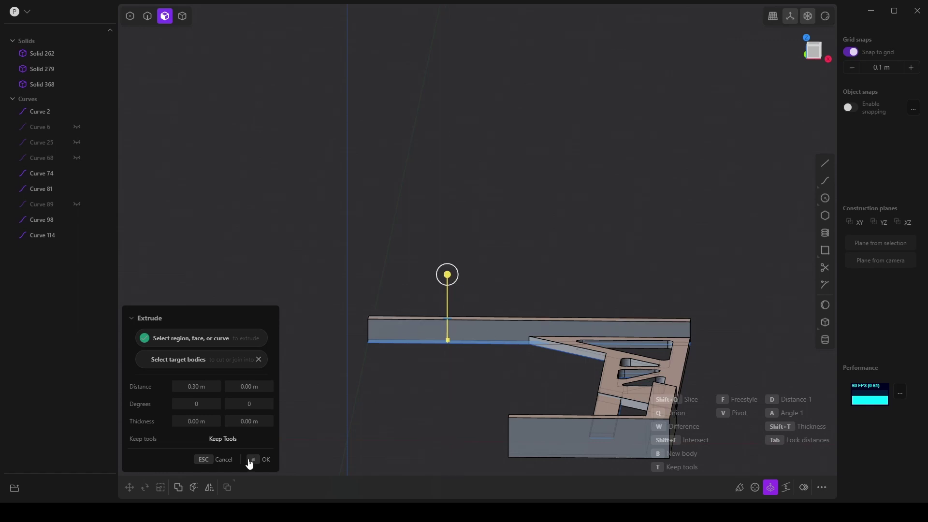
left_click(266, 459)
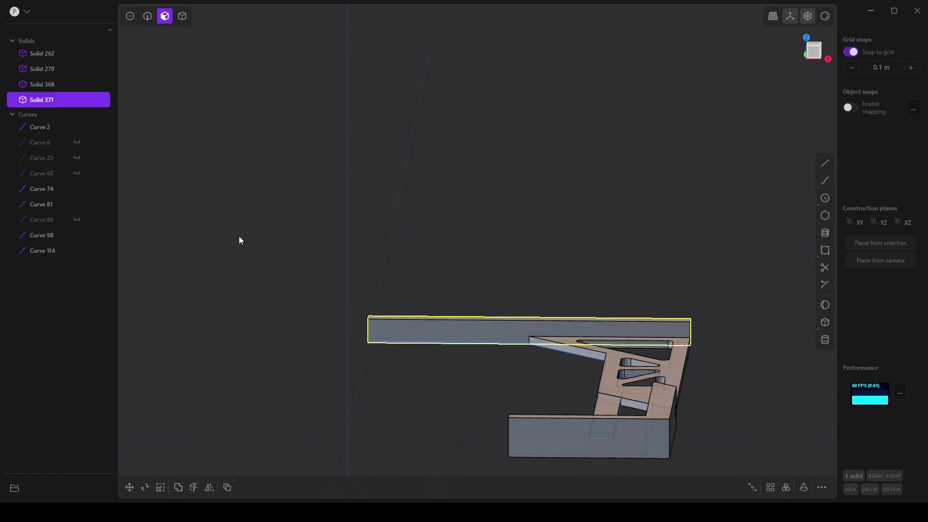
Lower the new top slab, Solid 371, 0.10 m along Z
left_click(129, 487)
middle_click_drag(338, 399, 391, 388)
left_click_drag(583, 311, 582, 321)
left_click(287, 461)
middle_click_drag(288, 465, 373, 265)
Look at the bracket from the Top view, pan to its base, and start the Line tool
scroll(416, 327, "up", 3)
scroll(417, 312, "down", 4)
scroll(420, 332, "up", 3)
scroll(394, 306, "down", 1)
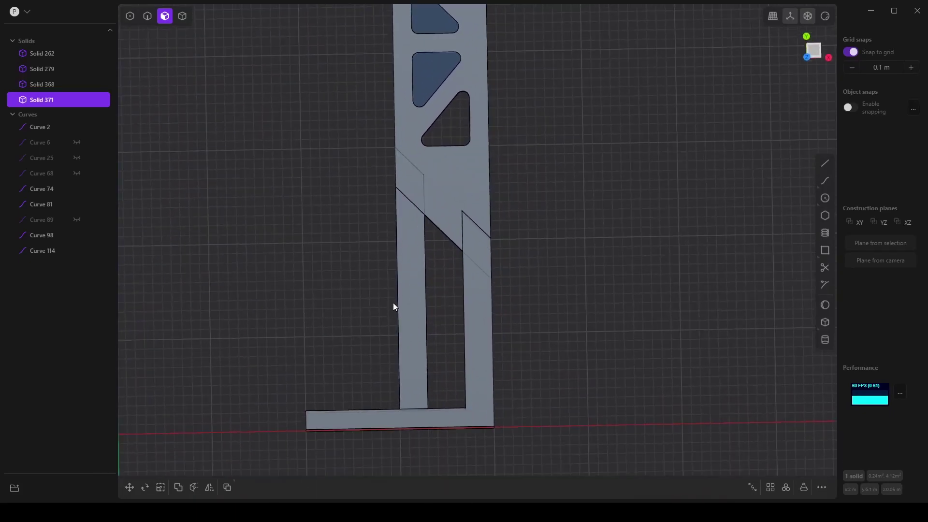
left_click(807, 58)
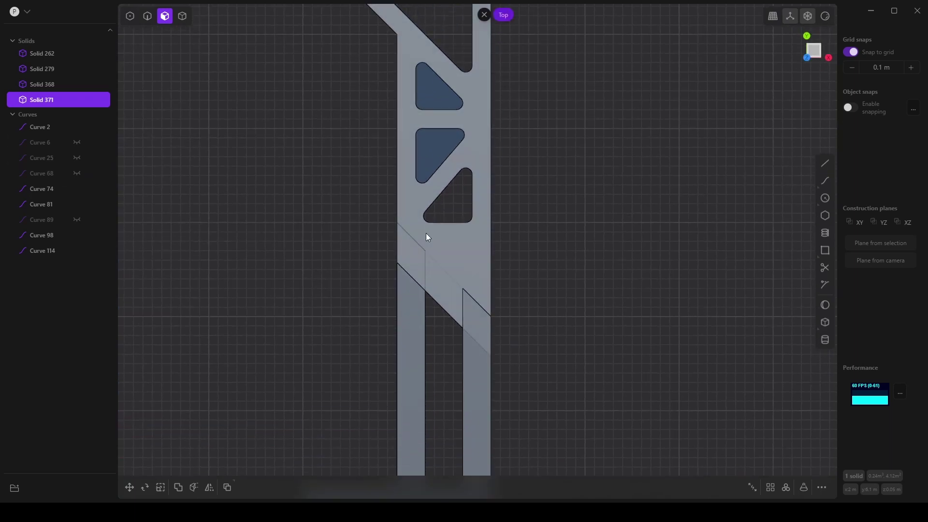
middle_click_drag(309, 237, 302, 205, "shift")
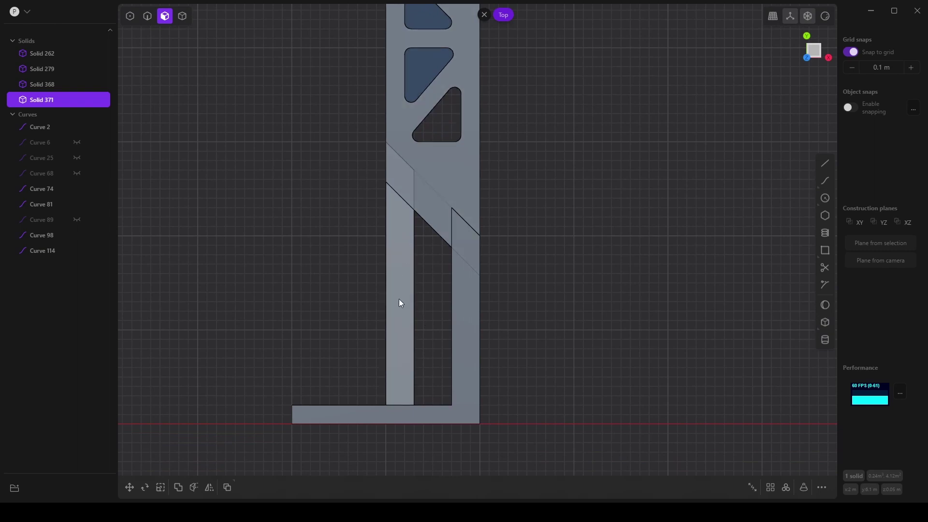
left_click(825, 163)
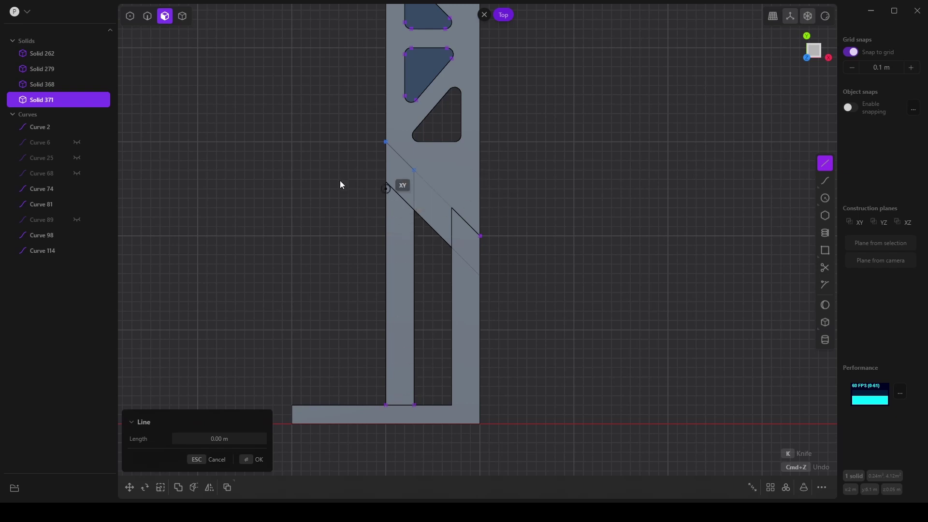
Hide Solids 371, 368, 279 and 262 in the outliner
left_click(76, 99)
left_click(76, 85)
left_click(77, 68)
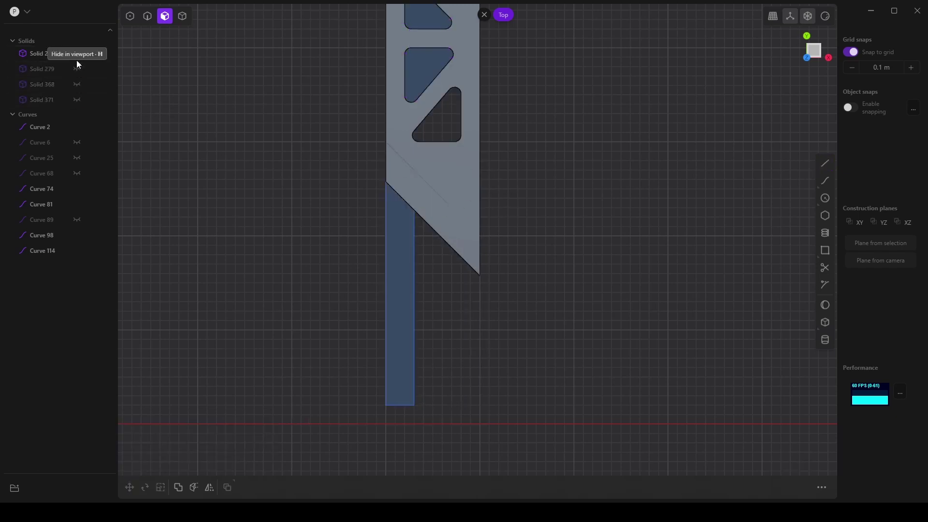
left_click(76, 53)
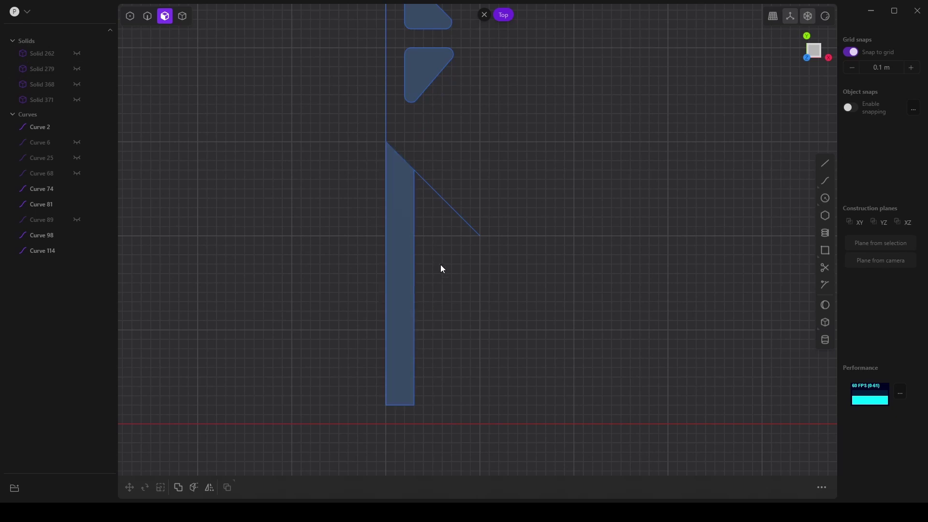
scroll(487, 163, "up", 2)
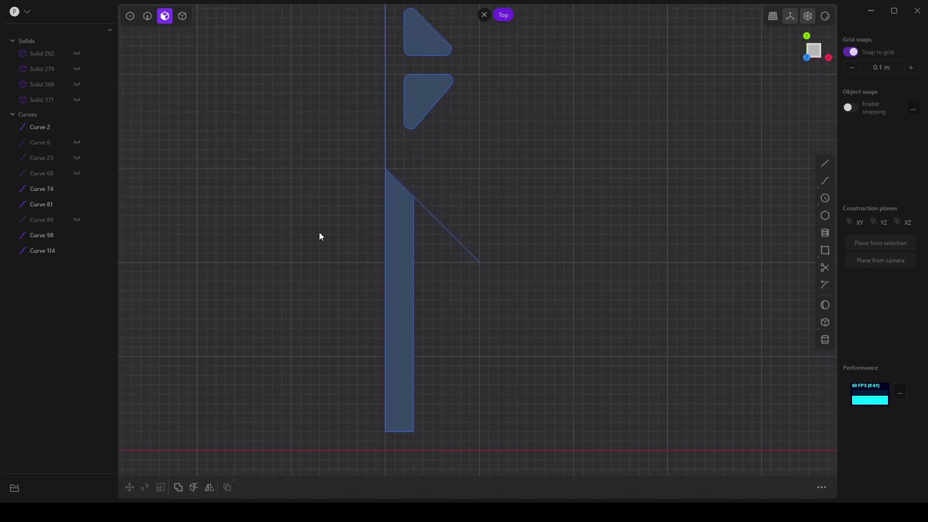
Toggle Curve 114 off and back on, then return to the straight Top view
left_click(77, 251)
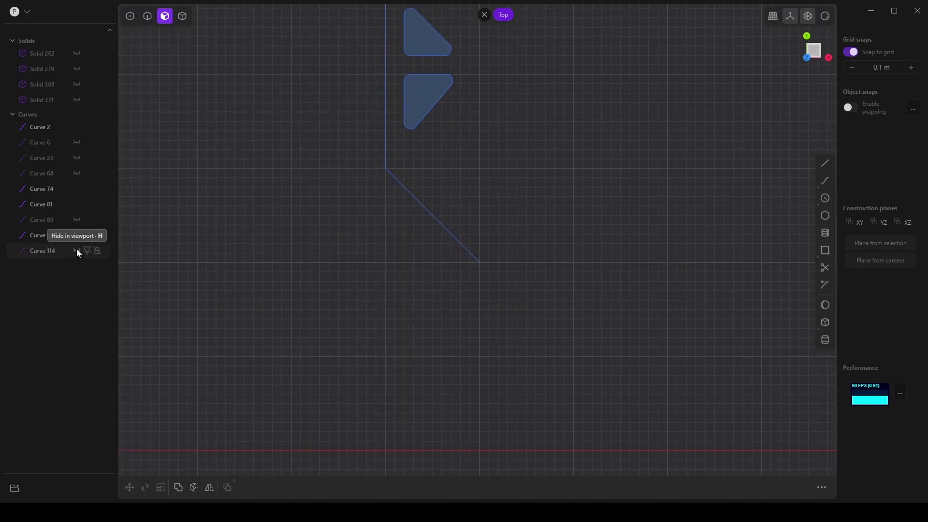
left_click(76, 250)
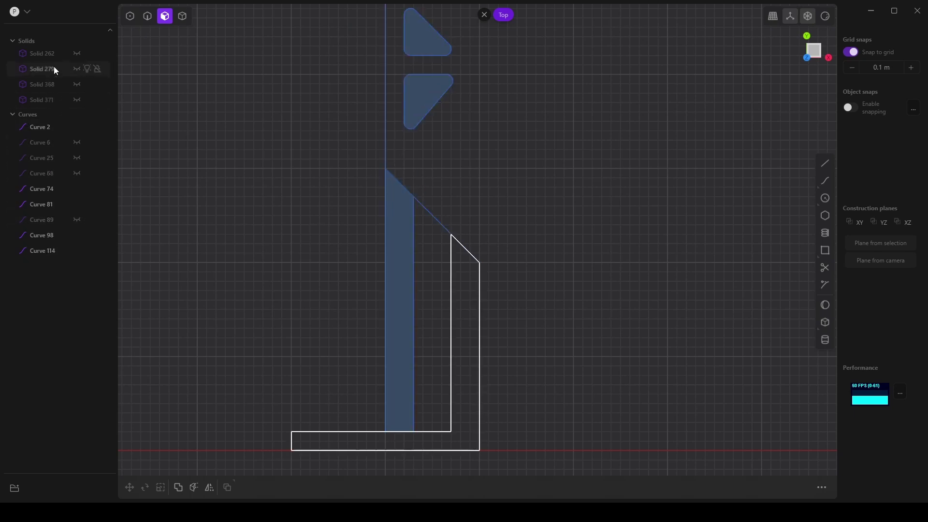
middle_click_drag(273, 271, 293, 224)
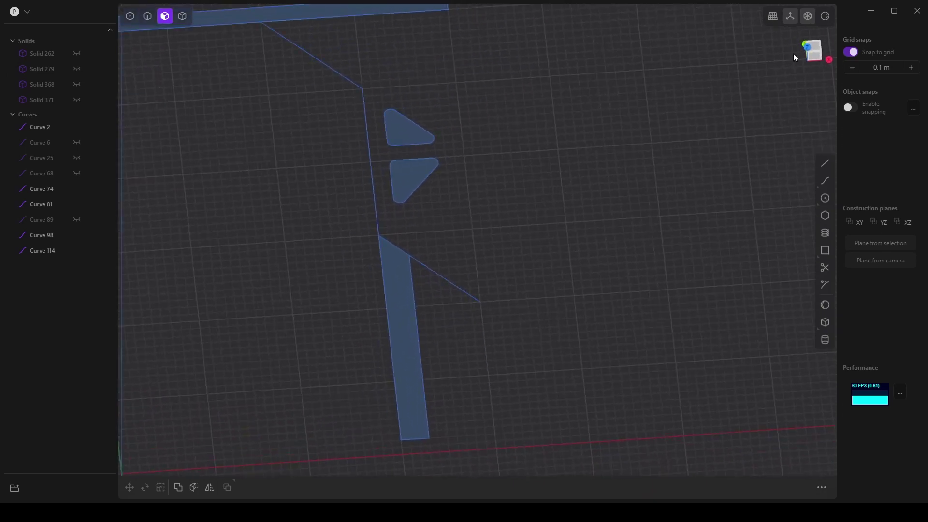
left_click(813, 48)
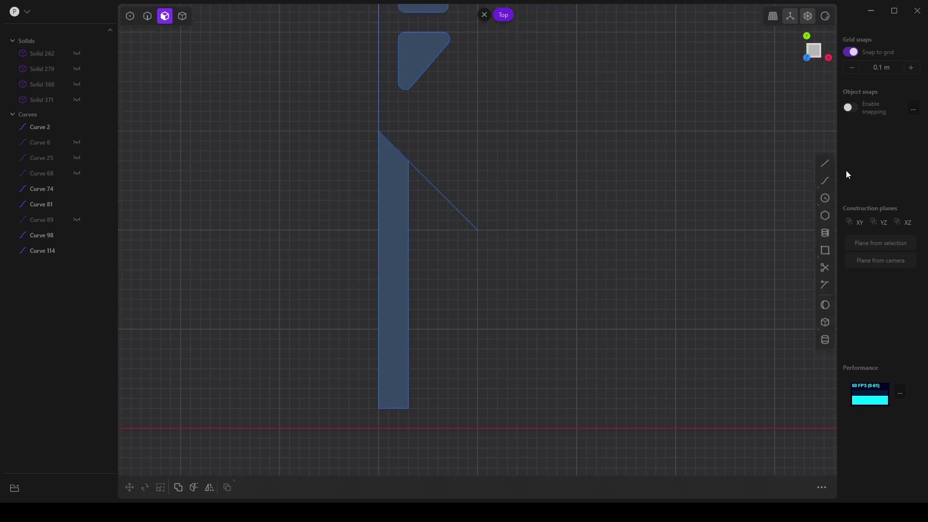
Draw a thin closed rectangle inside the column leg, reaching down to the leg's bottom
left_click(825, 164)
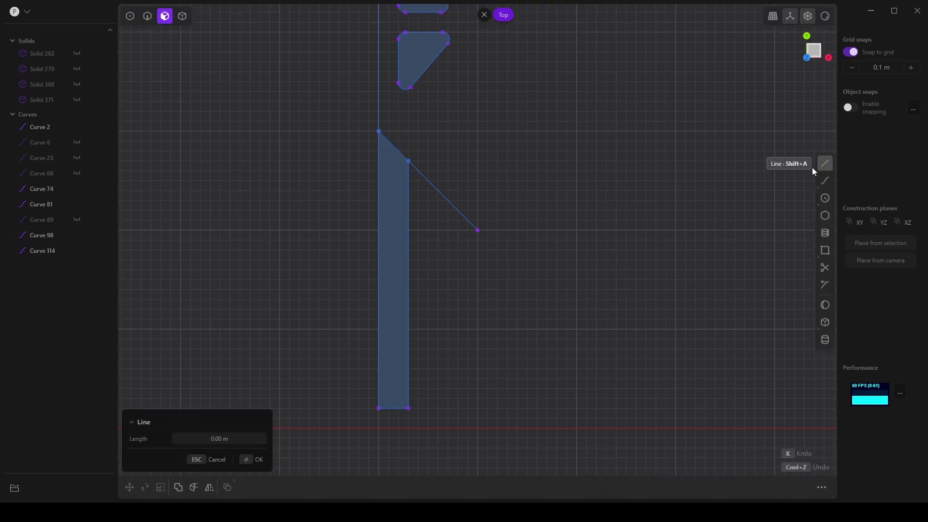
left_click(399, 171)
left_click(398, 399)
left_click(389, 399)
left_click(389, 171)
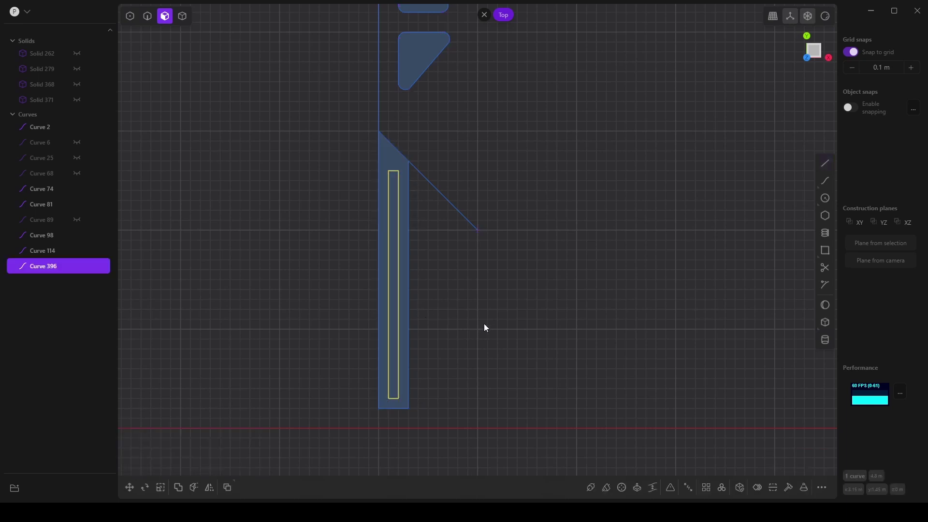
middle_click_drag(486, 324, 448, 318, "shift")
middle_click_drag(429, 244, 425, 284, "shift")
Draw a small closed right triangle below the holes, beside the column's angled edge
key("l")
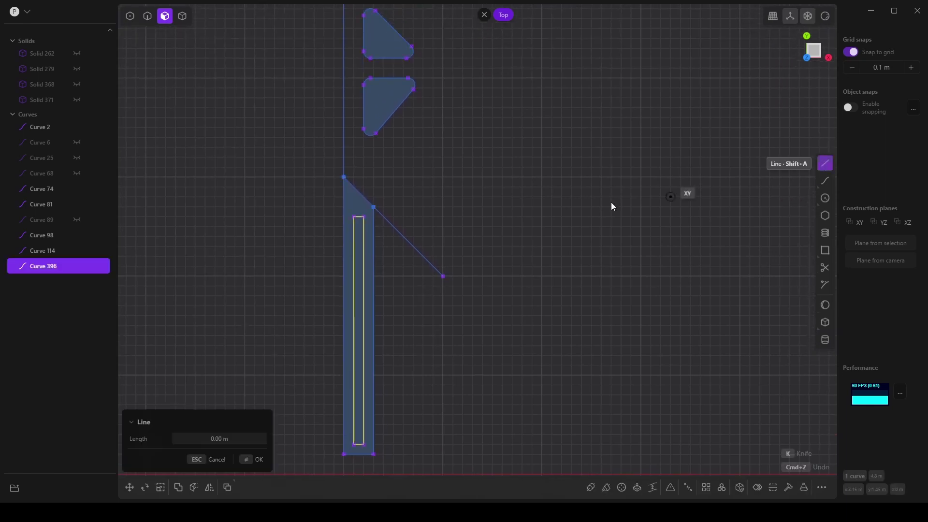
left_click(76, 219)
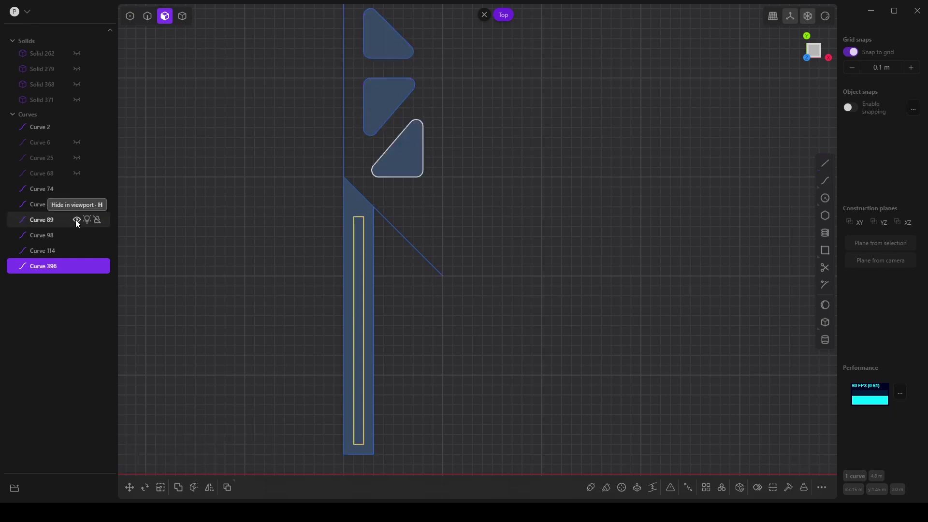
left_click(824, 164)
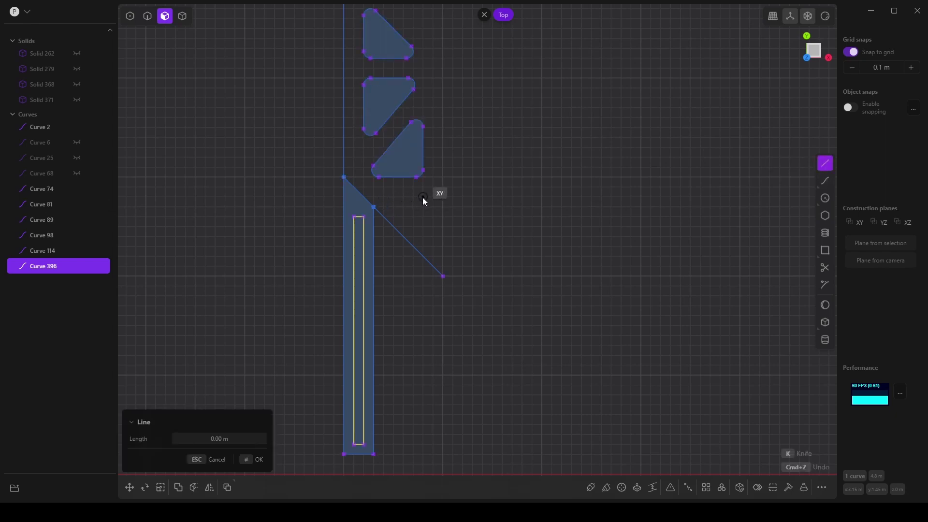
left_click(422, 198)
left_click(422, 227)
left_click(393, 198)
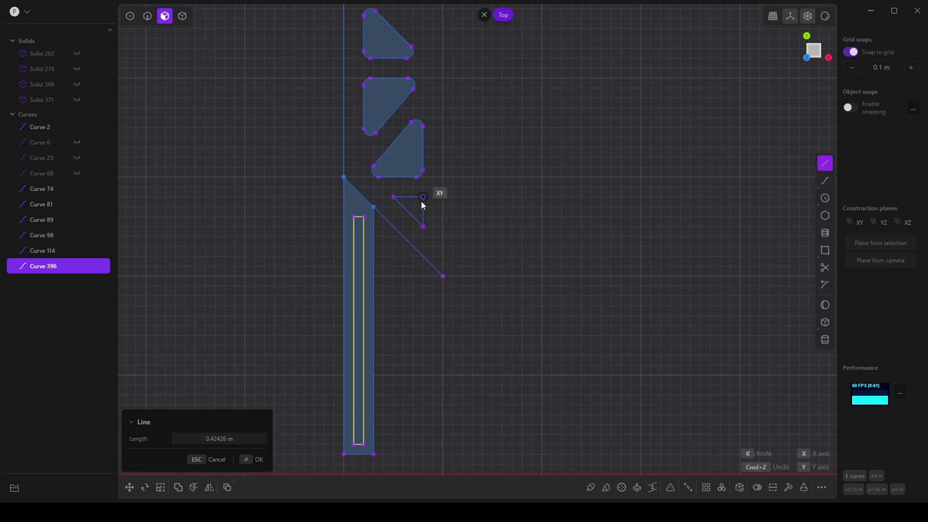
left_click(422, 201)
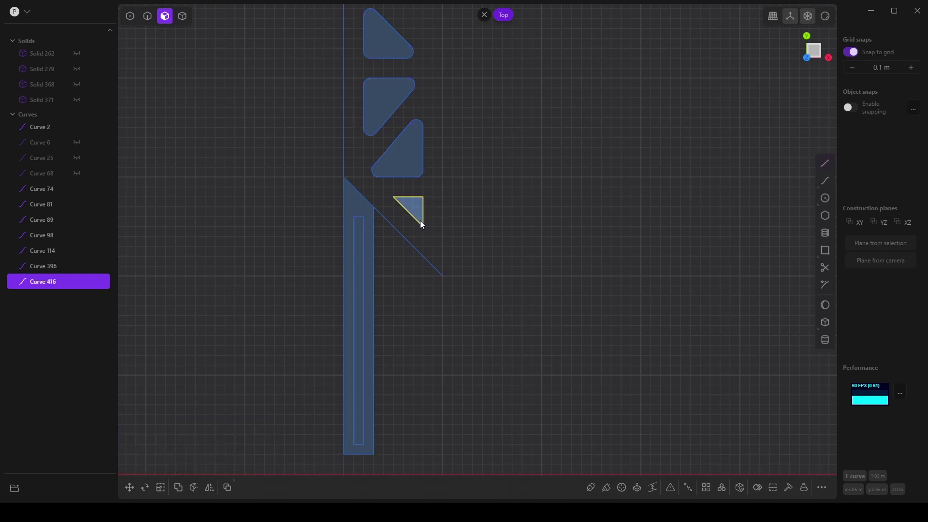
Fillet all three corners of the small triangle at 0.025 m
scroll(421, 223, "up", 2)
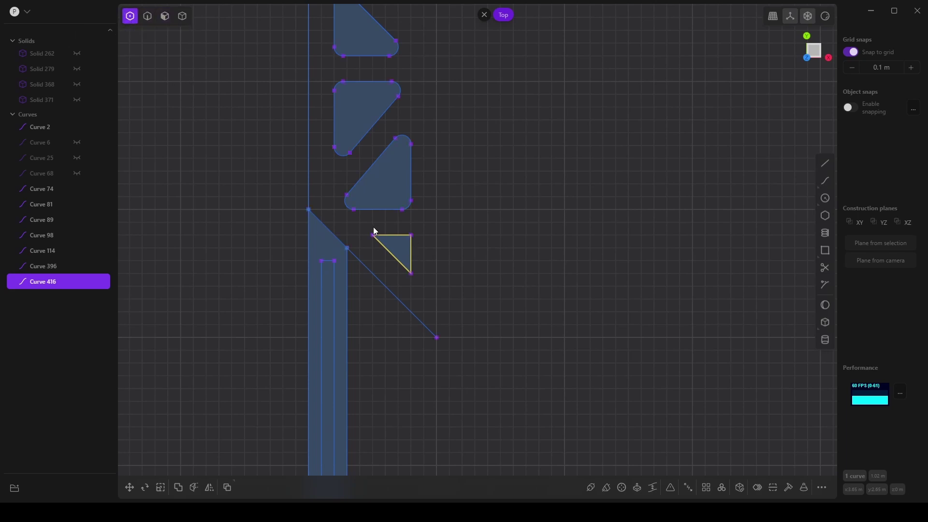
left_click_drag(372, 227, 425, 282)
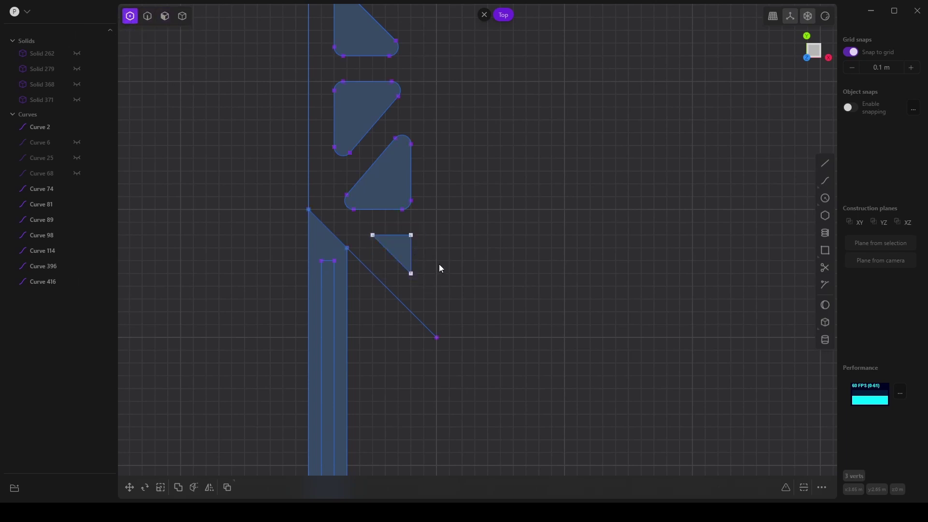
scroll(477, 313, "up", 2)
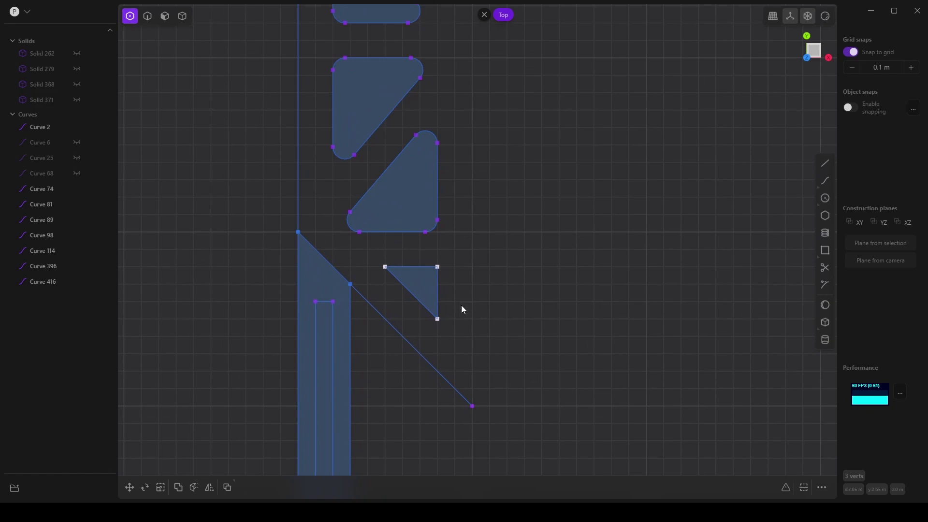
key("f")
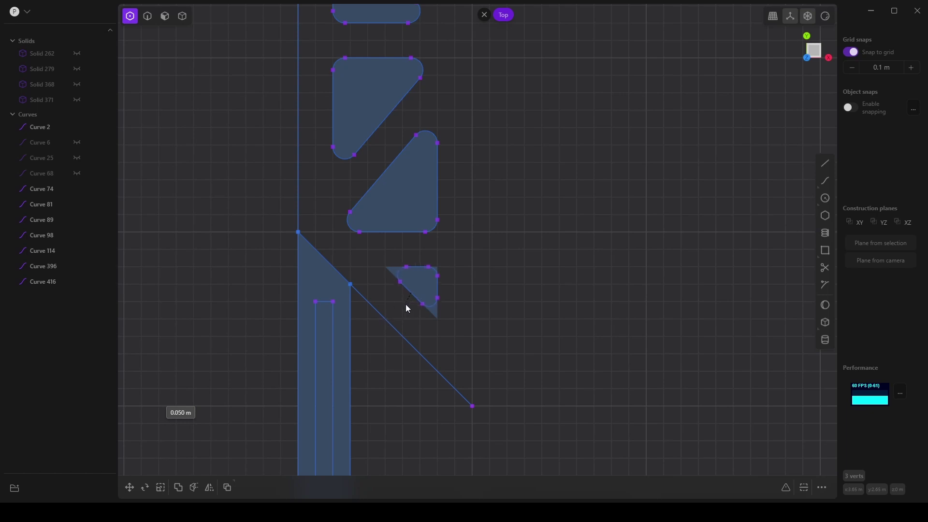
type(".05")
key("BackSpace")
type("25")
key("Return")
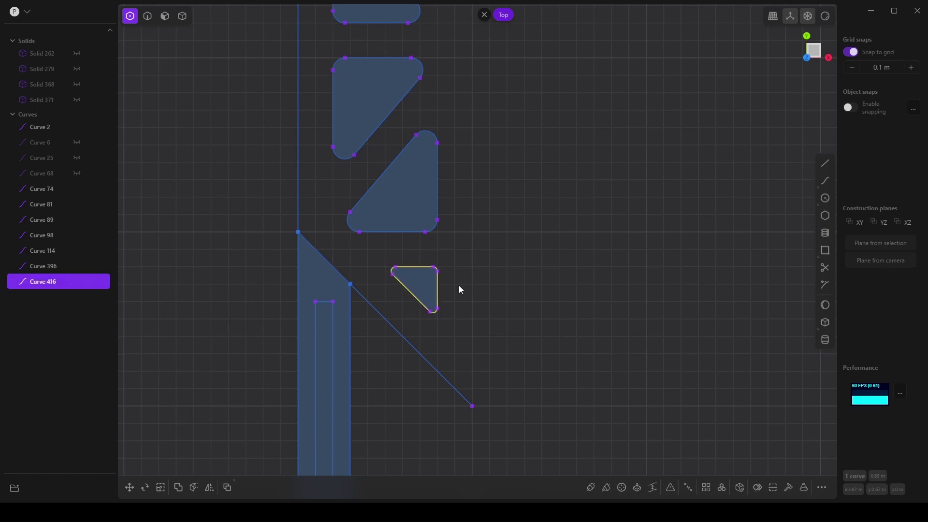
Fillet the corners of inner rectangle Curve 396 at 0.025 m, then view in perspective
scroll(488, 358, "up", 2)
scroll(485, 343, "down", 3)
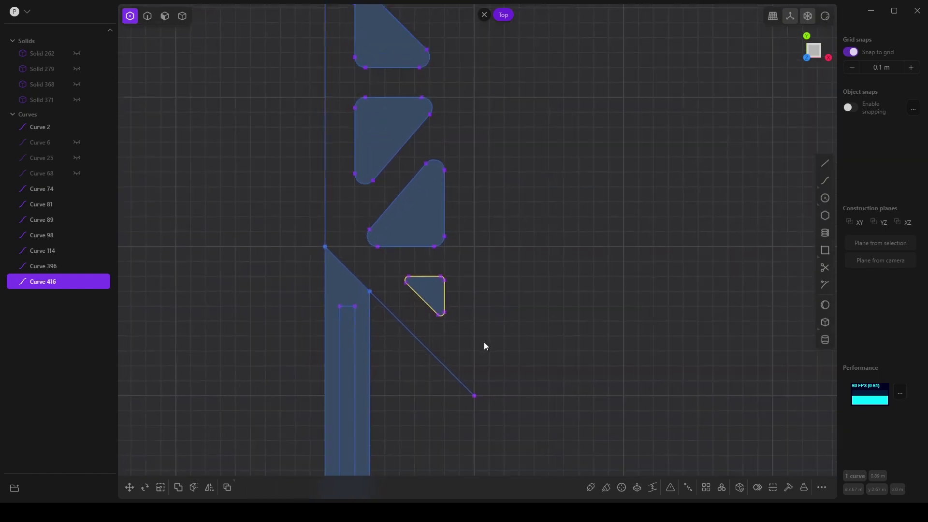
scroll(435, 309, "down", 1)
scroll(457, 329, "up", 2)
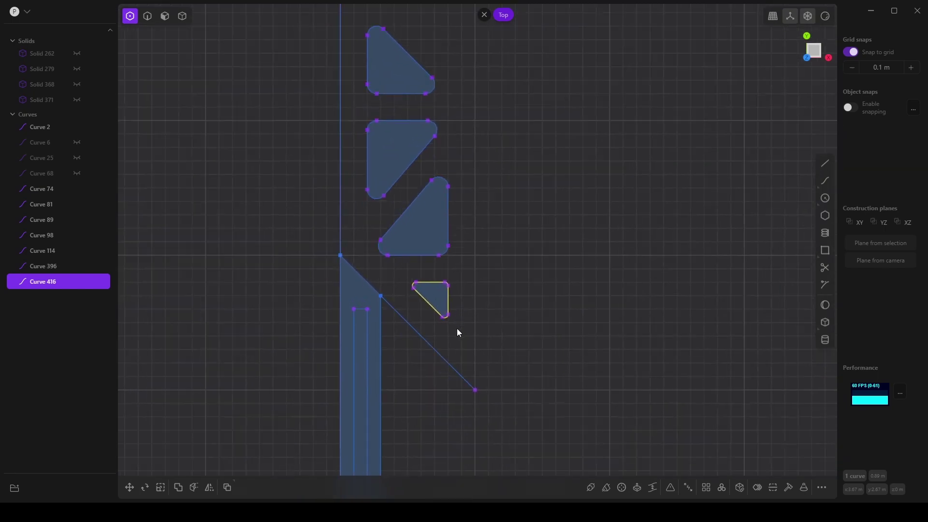
scroll(457, 329, "down", 1)
middle_click_drag(457, 330, 437, 227)
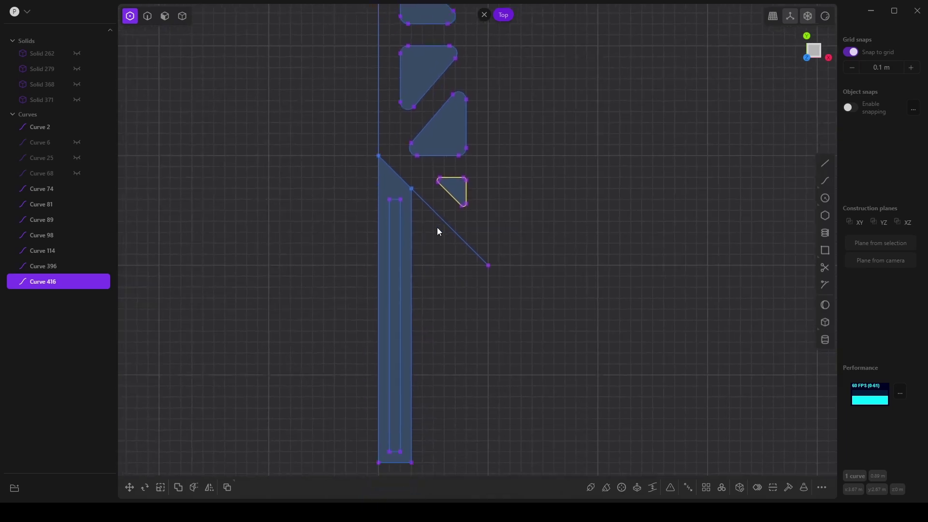
left_click(43, 266)
scroll(425, 318, "up", 2)
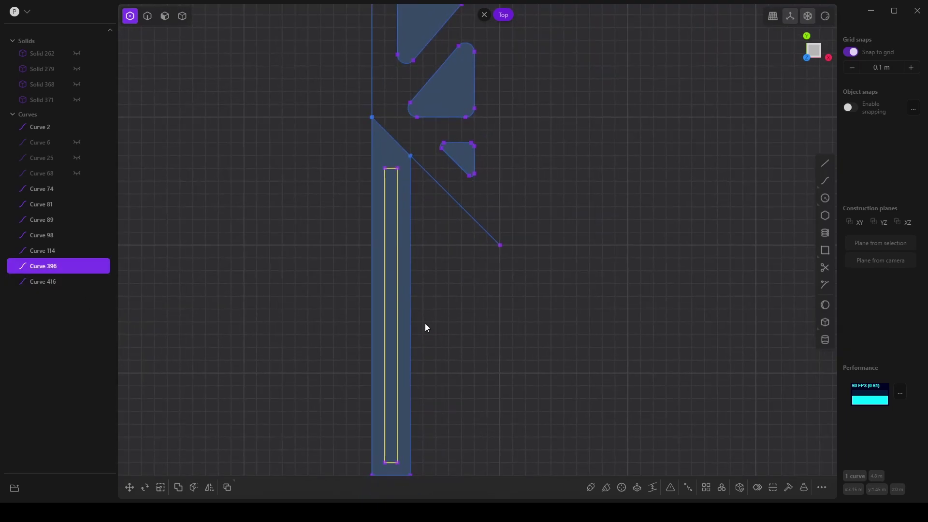
left_click_drag(375, 316, 422, 292)
type(".025")
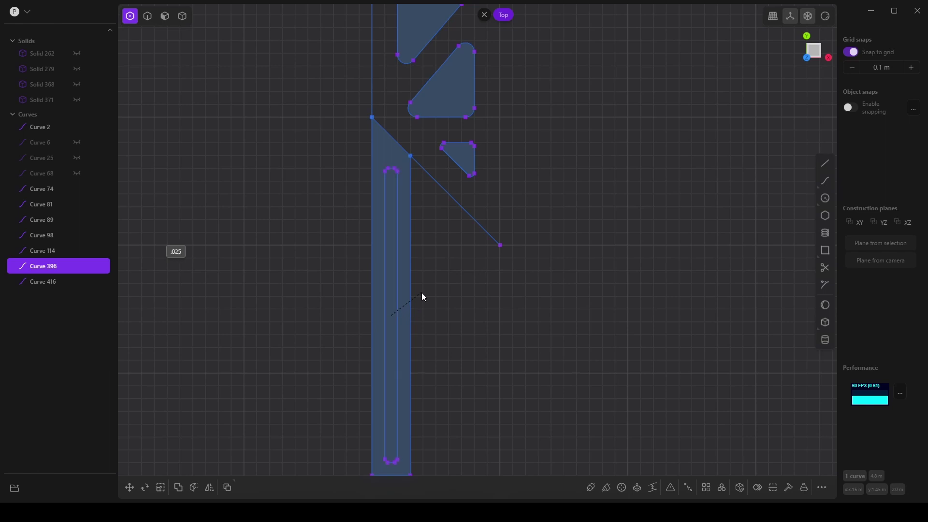
key("Return")
scroll(422, 292, "up", 2)
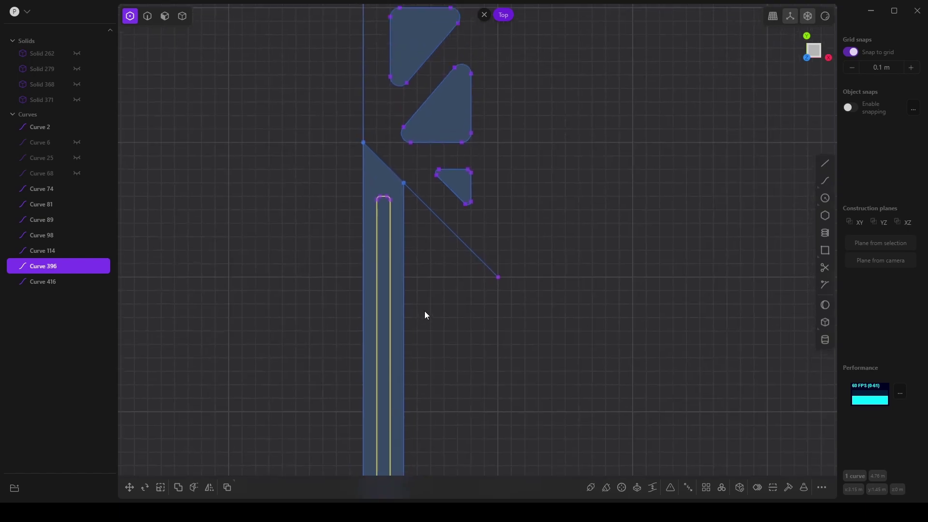
middle_click_drag(424, 314, 387, 305)
middle_click_drag(453, 315, 449, 216)
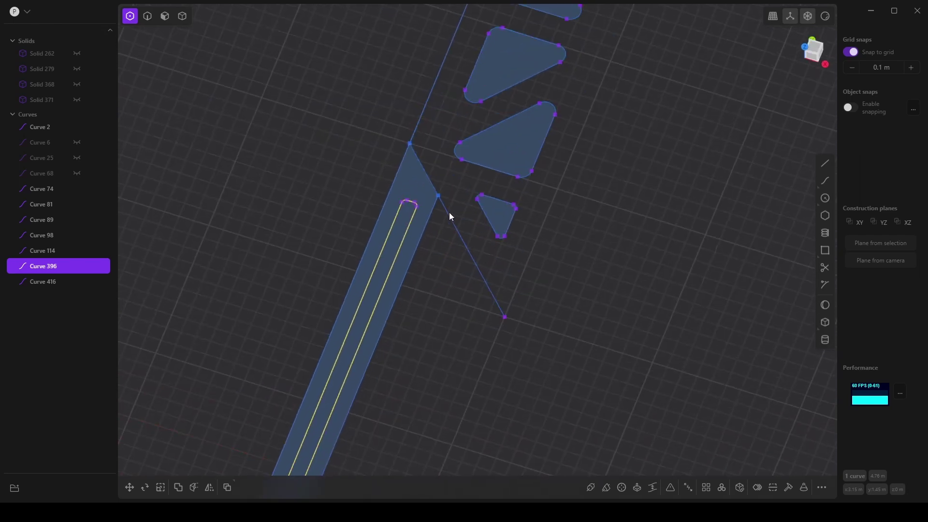
Extrude the inner slot region 0.60 m upward into a thin wall
left_click(165, 16)
left_click(498, 213)
key("e")
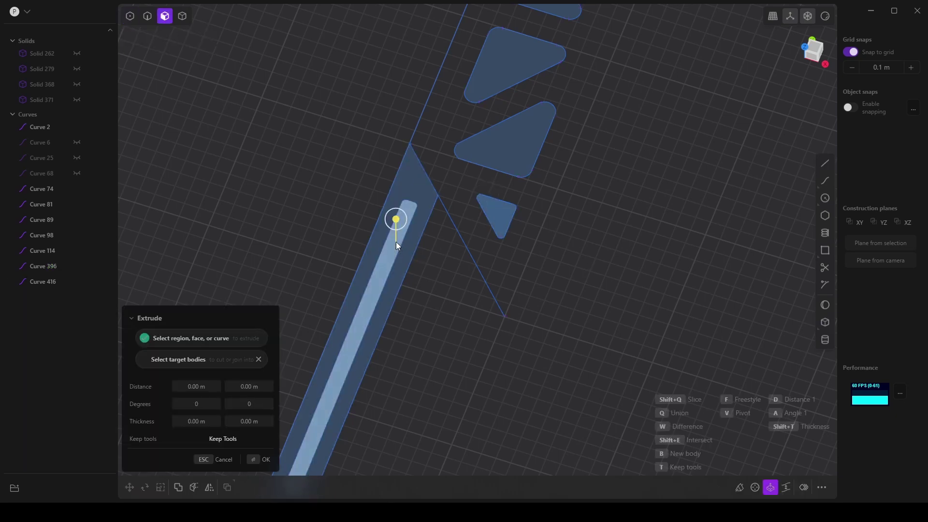
key("d")
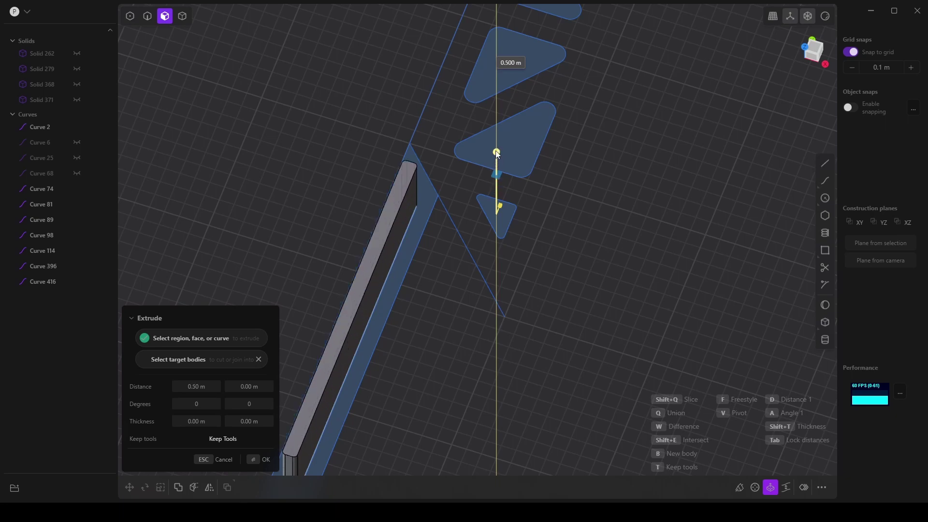
left_click(496, 145)
middle_click_drag(489, 244, 450, 202)
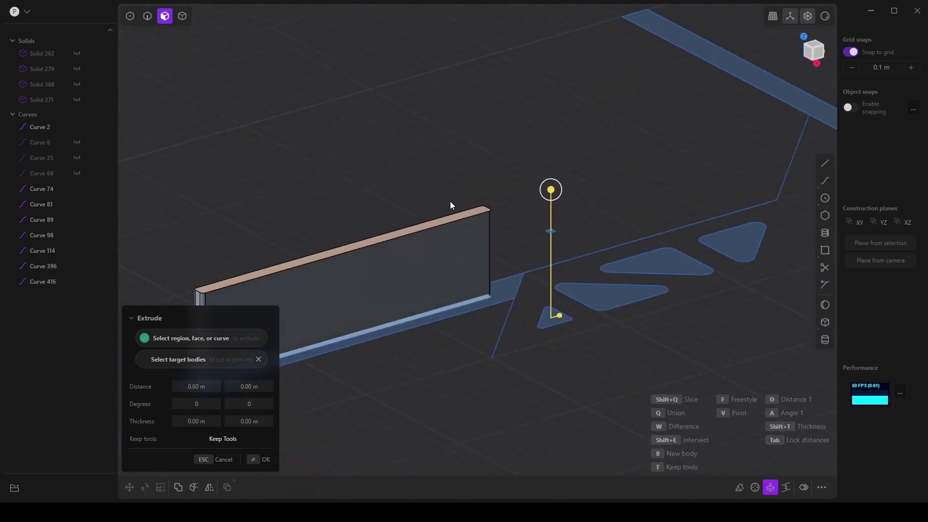
Extrude the small triangle region 0.6 m into a triangular prism
left_click(553, 320)
left_click_drag(554, 276, 555, 192)
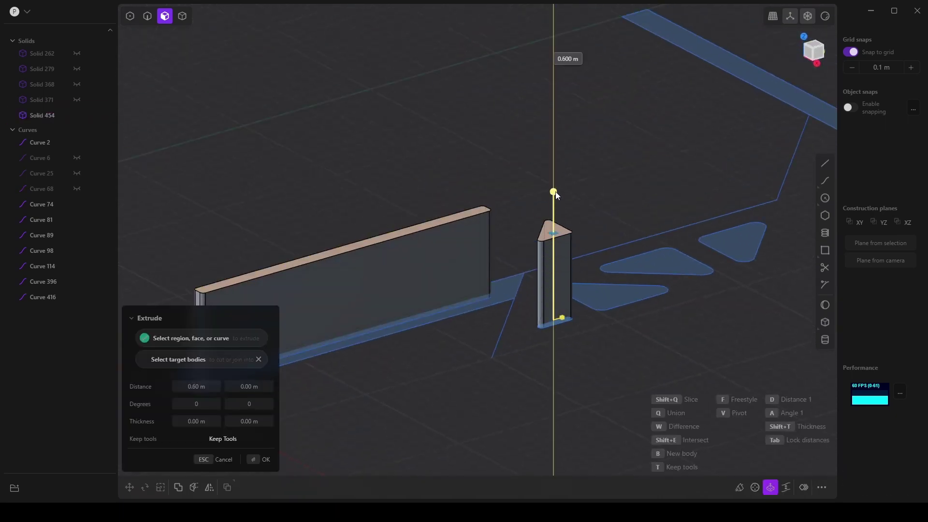
key("Return")
middle_click_drag(544, 311, 222, 249)
Unhide Solids 371, 368, 279 and 262 in the outliner
left_click(77, 99)
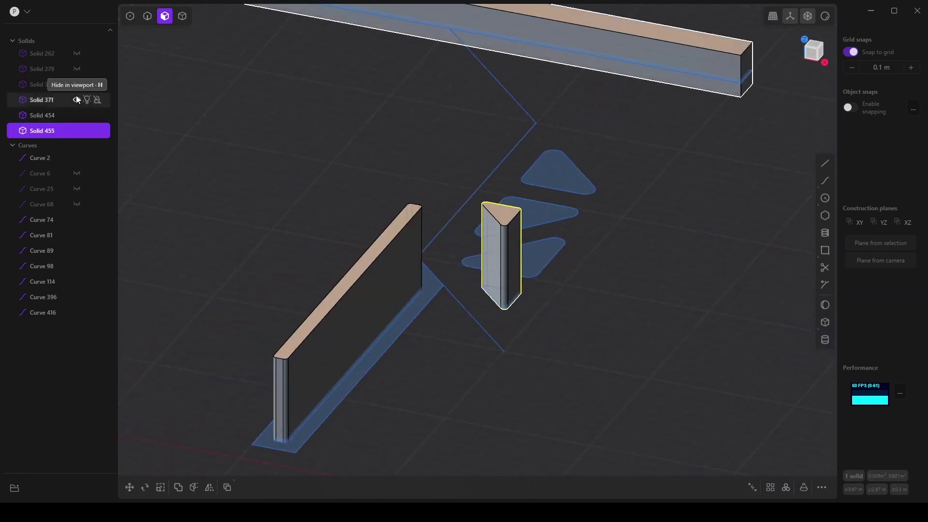
left_click(77, 84)
left_click(78, 68)
left_click(78, 53)
left_click(75, 69)
middle_click_drag(299, 208, 626, 310)
Move the triangular pillar Solid 455 down 0.10 m along Z
left_click(375, 296)
key("o")
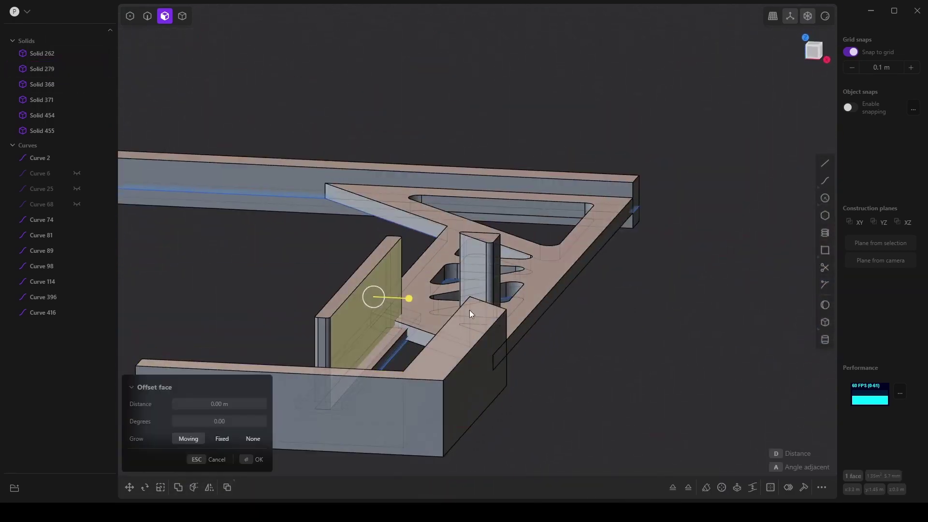
middle_click_drag(485, 315, 387, 309)
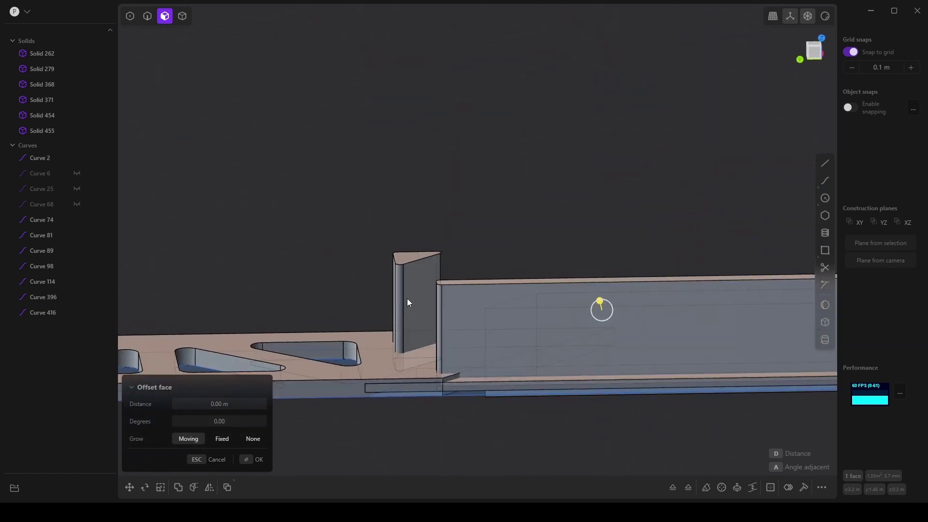
left_click(183, 17)
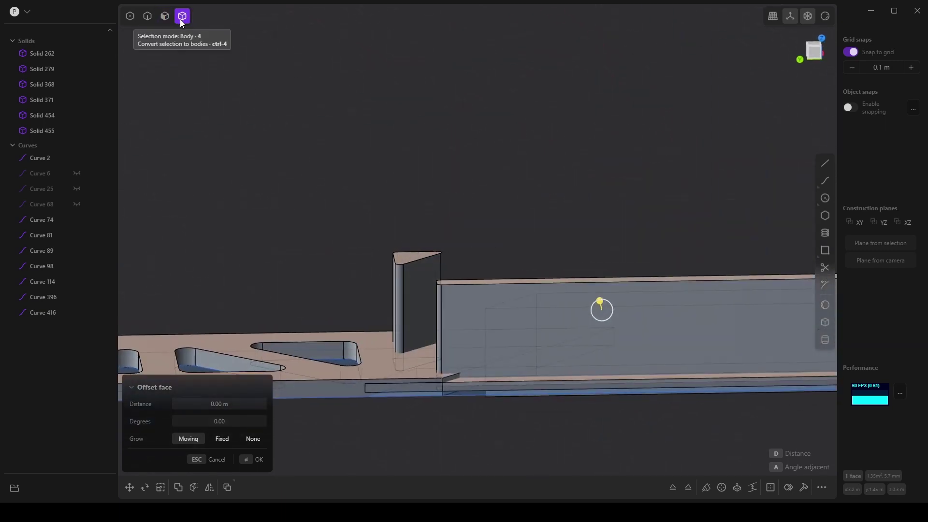
left_click(422, 292)
middle_click_drag(422, 292, 421, 372)
left_click(129, 487)
left_click_drag(418, 279, 419, 296)
mouse_move(419, 296)
middle_mouse_down()
mouse_move(404, 251)
mouse_move(364, 342)
mouse_move(385, 378)
mouse_move(329, 289)
mouse_move(415, 329)
mouse_move(422, 309)
middle_mouse_up()
Commit the move and cut the triangular pillar out of the frame's corner plate
left_click(286, 460)
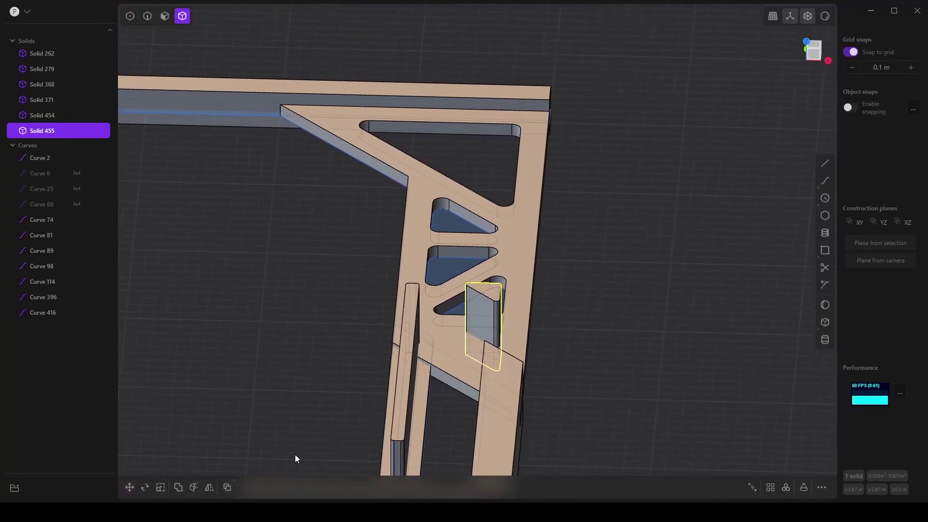
left_click(420, 256)
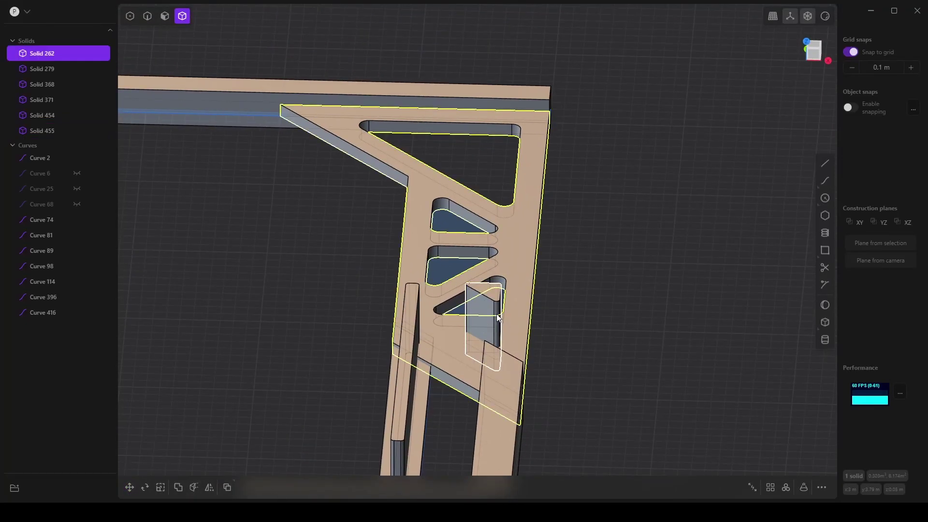
left_click(473, 341)
left_click(179, 487)
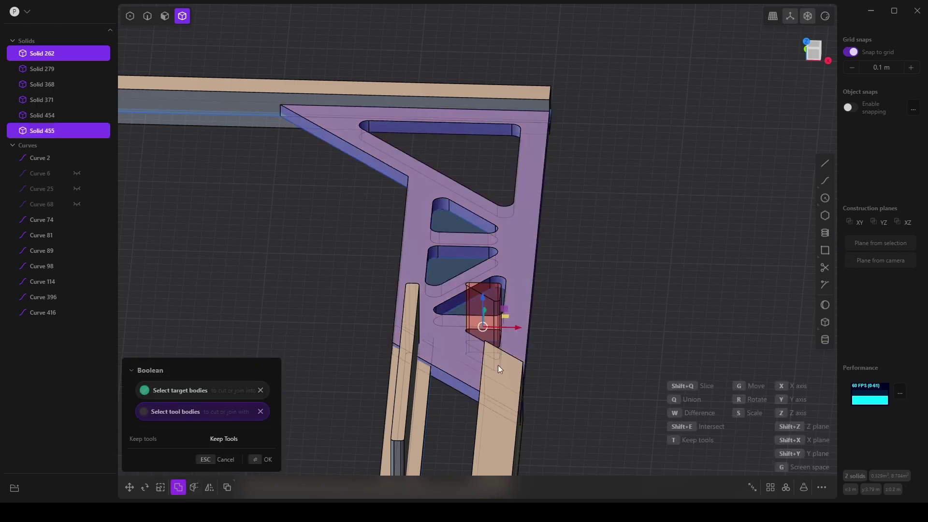
middle_click_drag(536, 352, 558, 348)
scroll(570, 360, "up", 4)
middle_click_drag(694, 413, 600, 340)
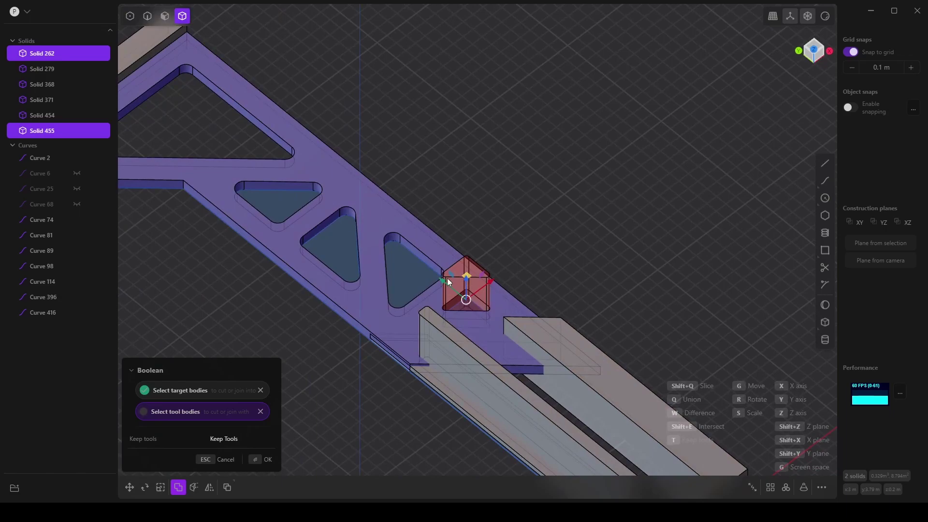
middle_click_drag(459, 290, 332, 383)
left_click(255, 462)
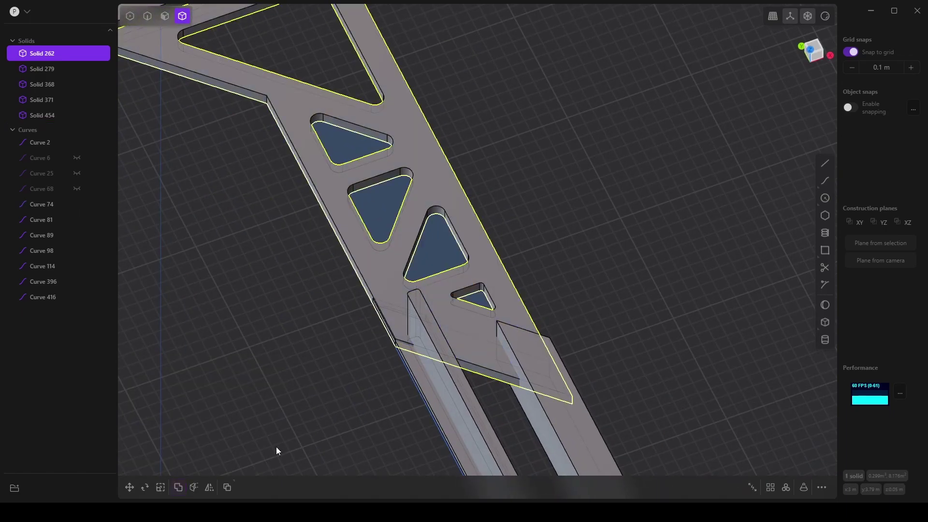
middle_click_drag(284, 432, 462, 266)
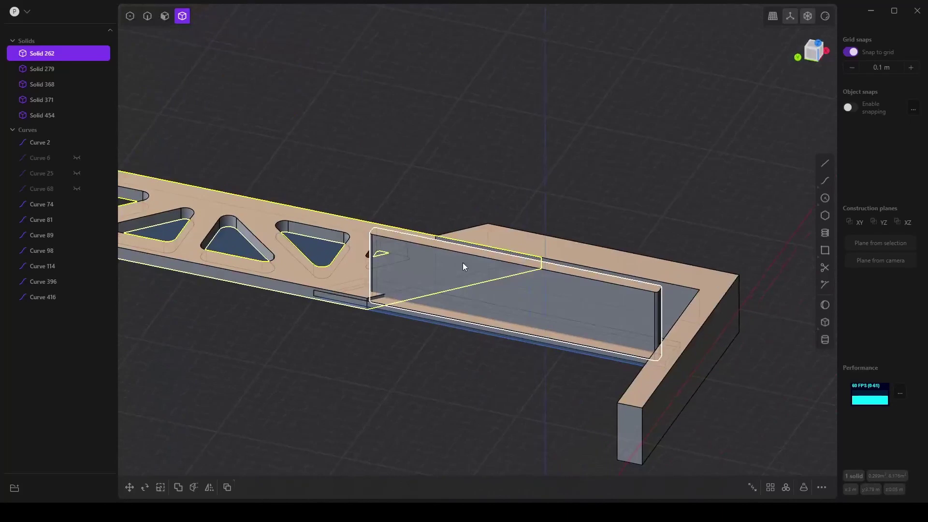
Boolean the wall Solid 454 with base plate Solid 368 to form the long slot
left_click(452, 322)
left_click(490, 291, "shift")
left_click(178, 487)
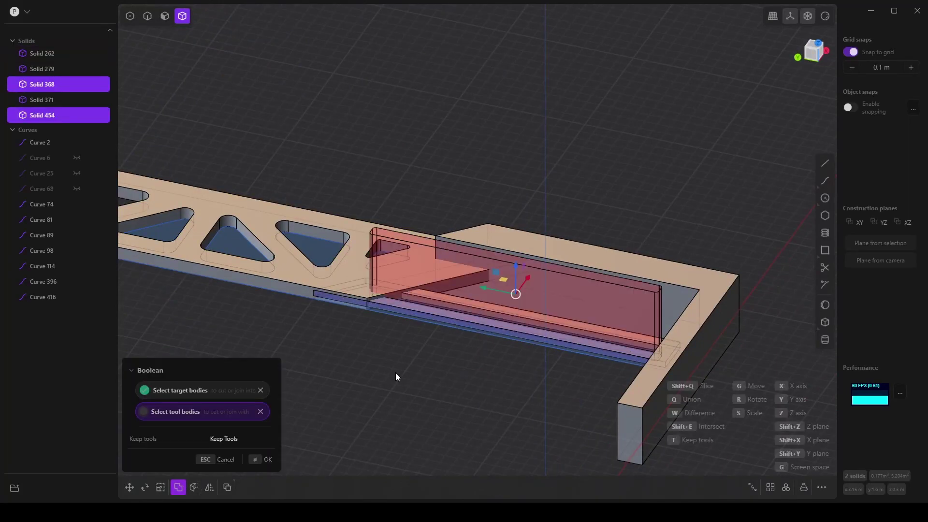
middle_click_drag(396, 376, 374, 390)
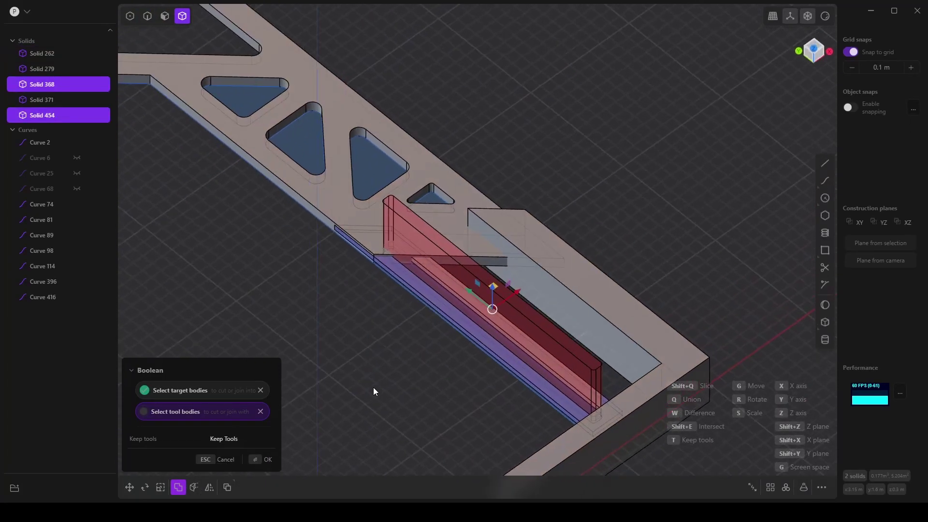
left_click(260, 467)
middle_click_drag(400, 413, 379, 344)
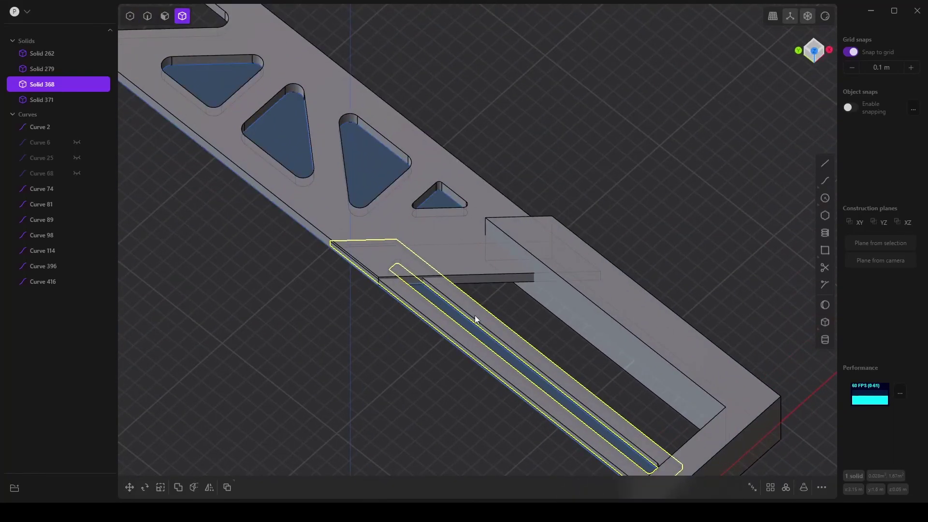
mouse_move(476, 321)
middle_mouse_down()
mouse_move(399, 370)
mouse_move(375, 369)
mouse_move(358, 255)
mouse_move(350, 319)
mouse_move(369, 420)
mouse_move(372, 317)
mouse_move(358, 416)
mouse_move(365, 255)
mouse_move(503, 294)
mouse_move(497, 321)
mouse_move(545, 277)
mouse_move(551, 294)
mouse_move(412, 309)
mouse_move(434, 340)
mouse_move(488, 315)
middle_mouse_up()
Group Solids 371, 368, 279 and 262 into a group named 'Col'
middle_click_drag(401, 304, 290, 228)
left_click(45, 101, "shift")
left_click(47, 69, "shift")
left_click(46, 52, "shift")
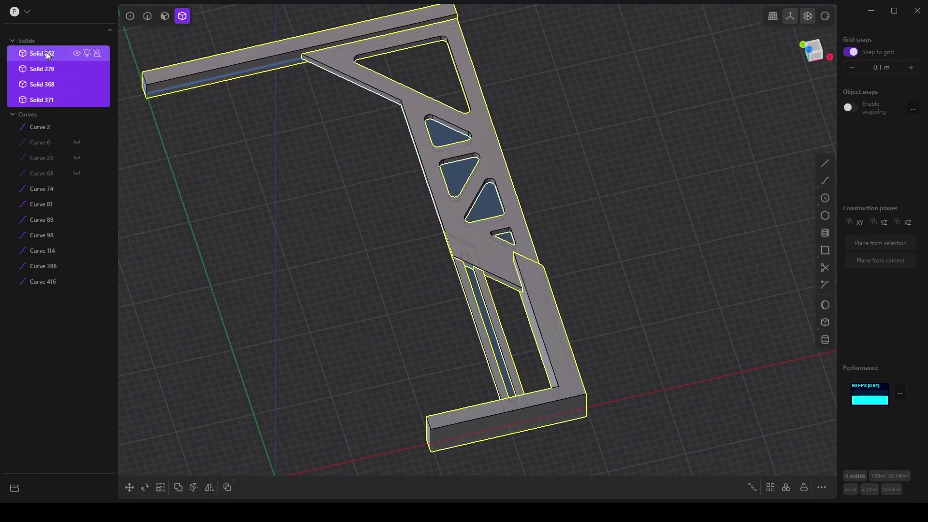
left_click(15, 489)
left_click(11, 42)
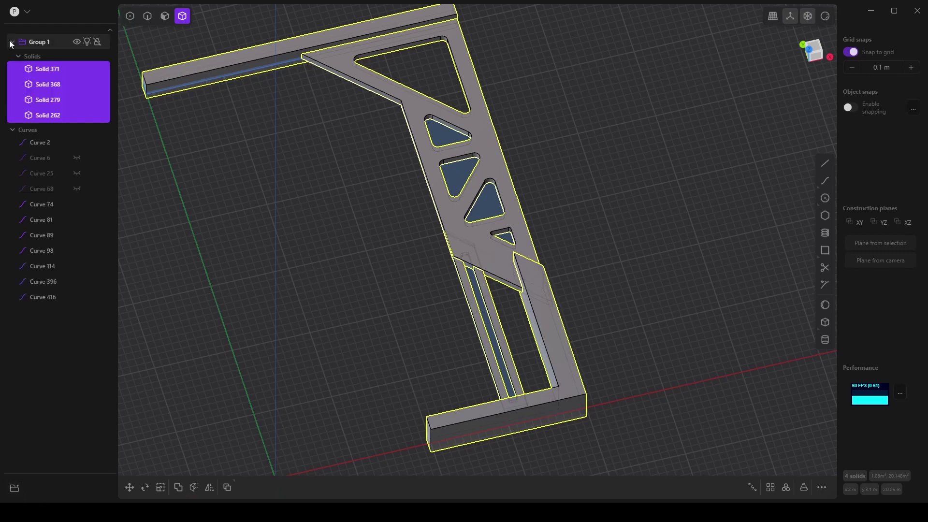
left_click(41, 42)
type("Col")
key("Return")
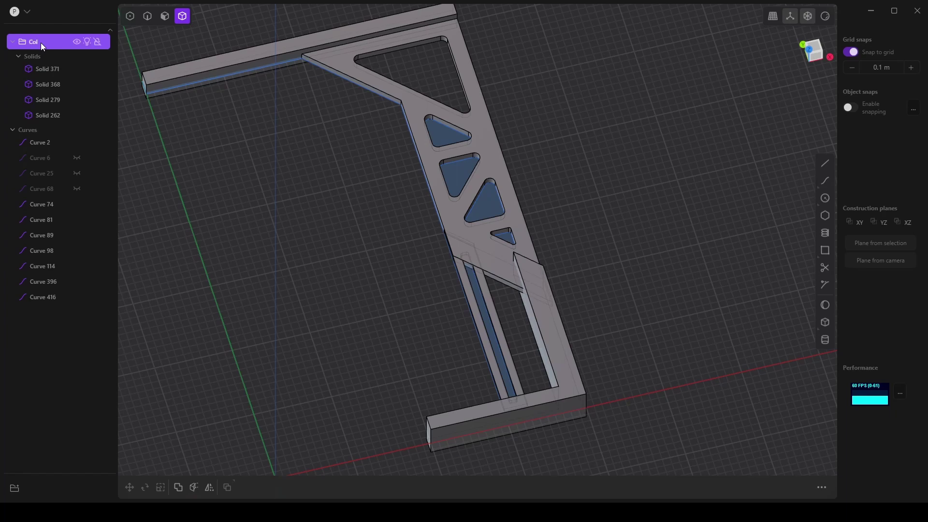
left_click(12, 42)
Duplicate the frame's four solids and hide the original Col group
scroll(308, 144, "down", 2)
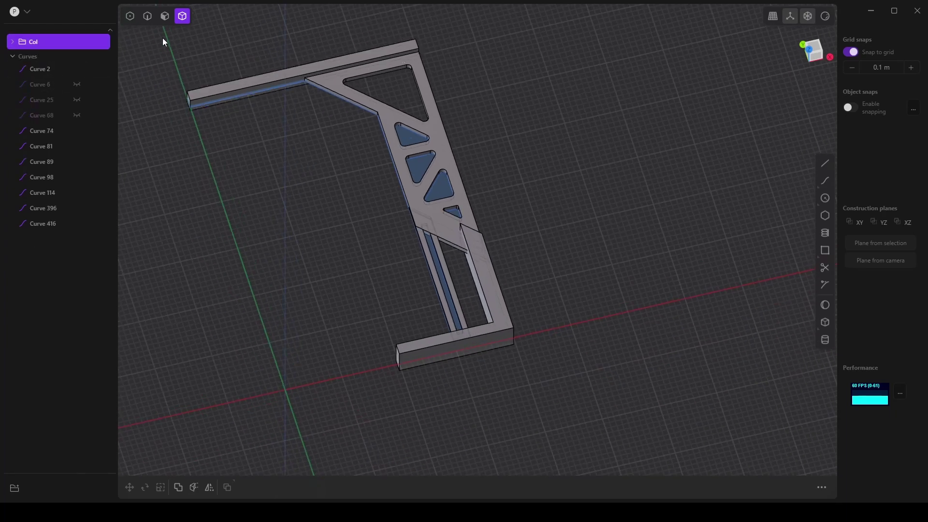
left_click_drag(163, 37, 554, 378)
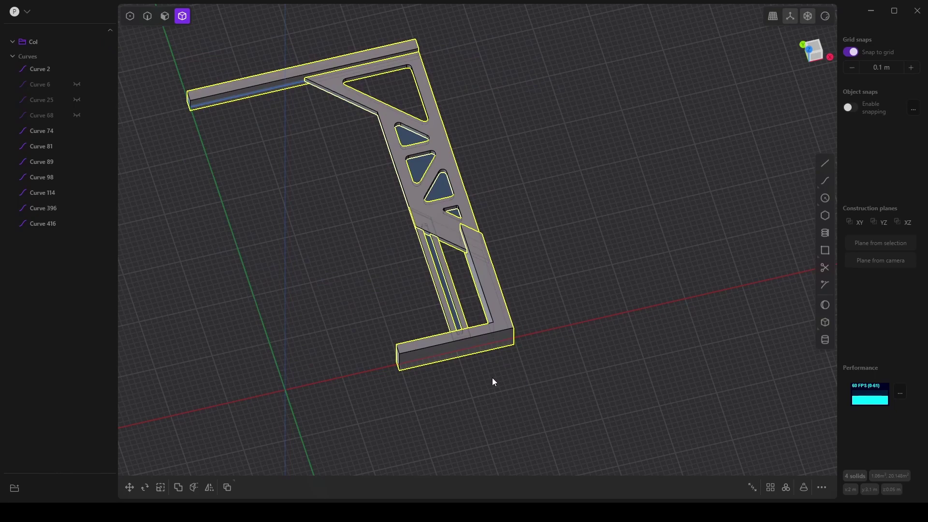
key("g")
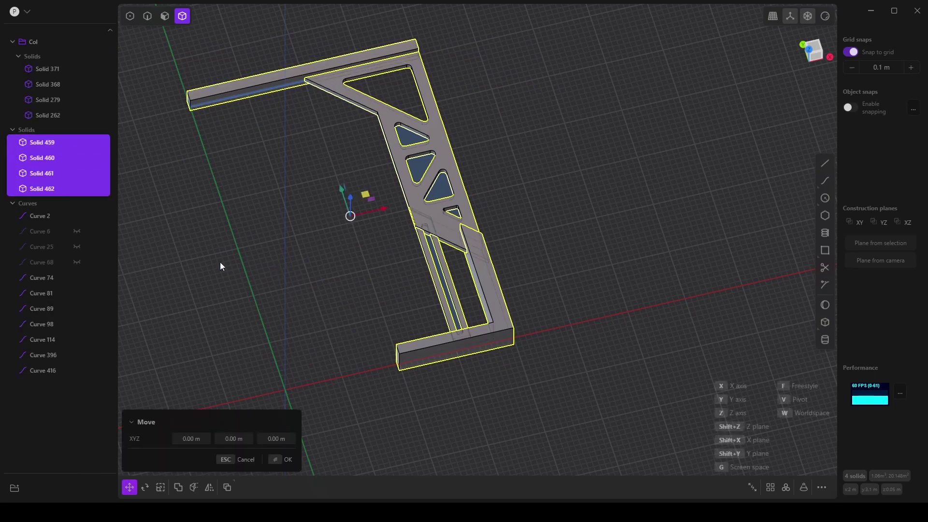
middle_click_drag(236, 263, 337, 293)
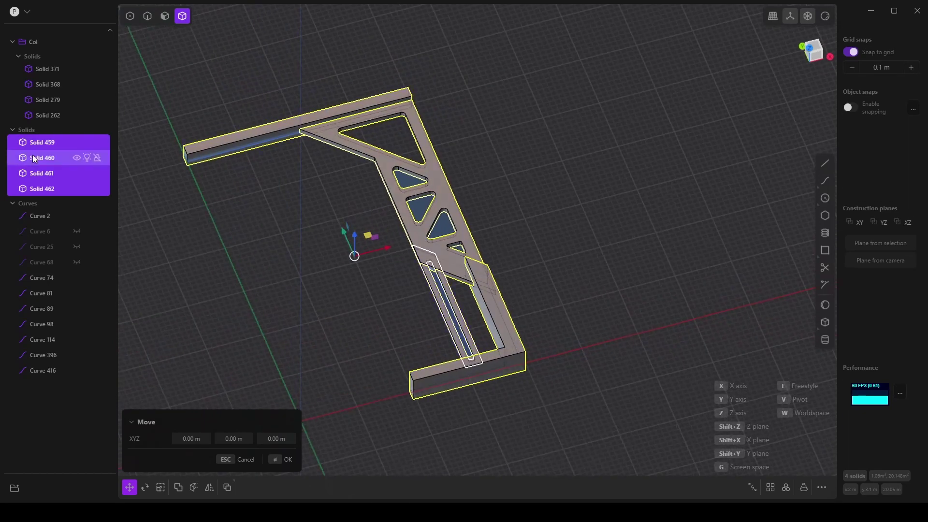
left_click(13, 43)
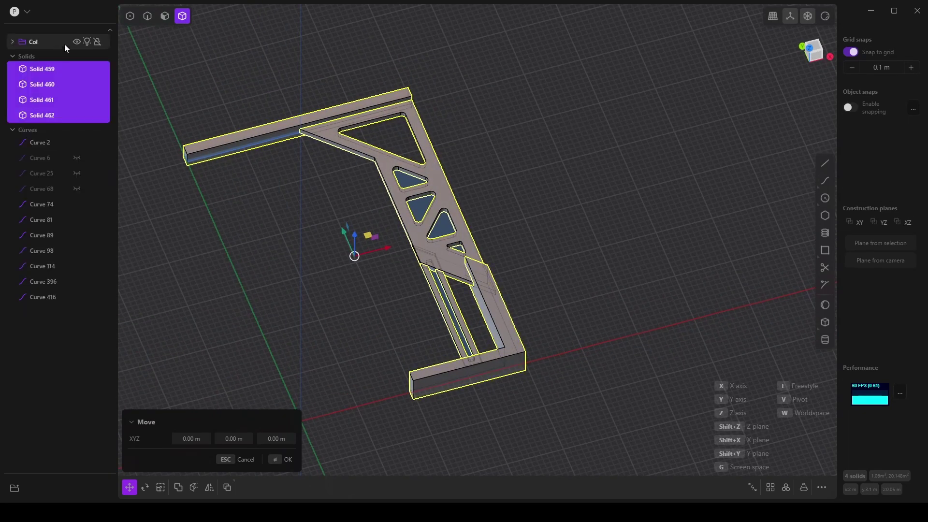
left_click(77, 41)
left_click(33, 43)
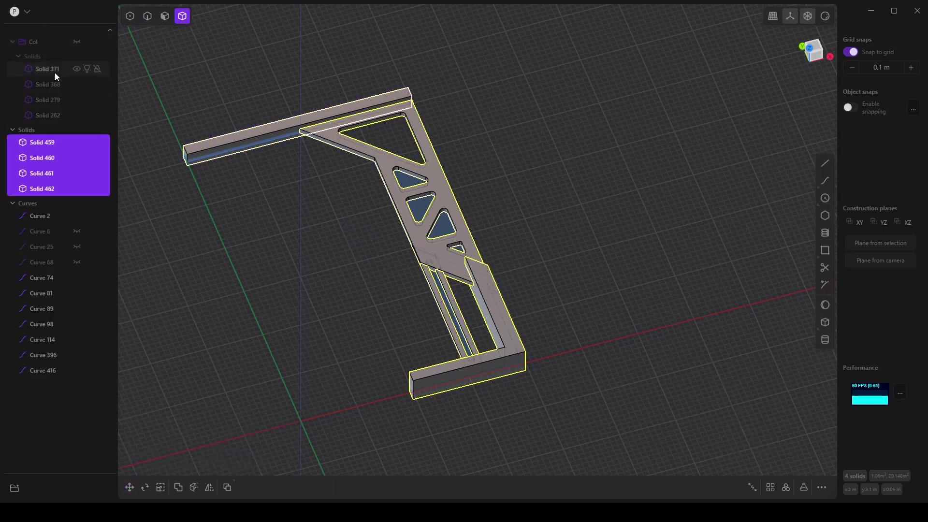
left_click(12, 41)
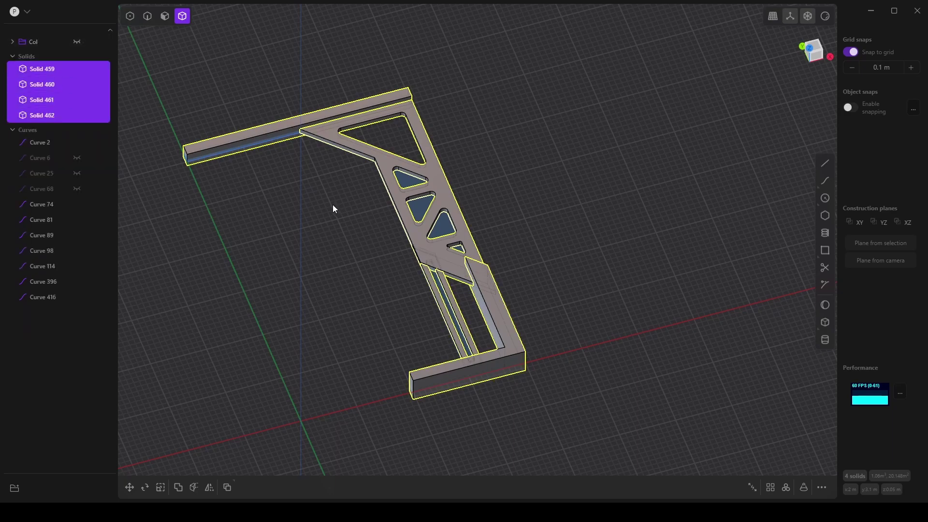
middle_click_drag(328, 205, 114, 157)
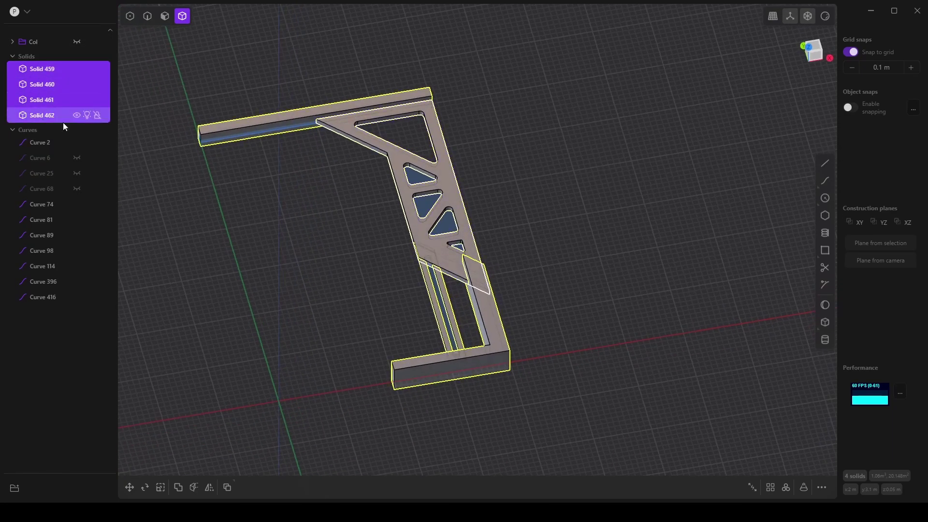
Union the copied Solids 459–462 into a single body, Solid 459
middle_click_drag(213, 167, 363, 217)
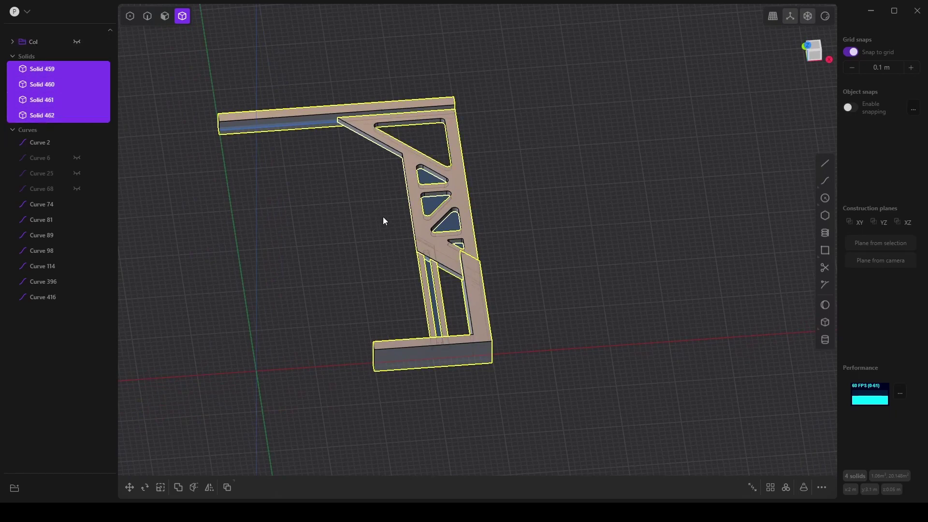
middle_click_drag(389, 224, 219, 464)
left_click(178, 487)
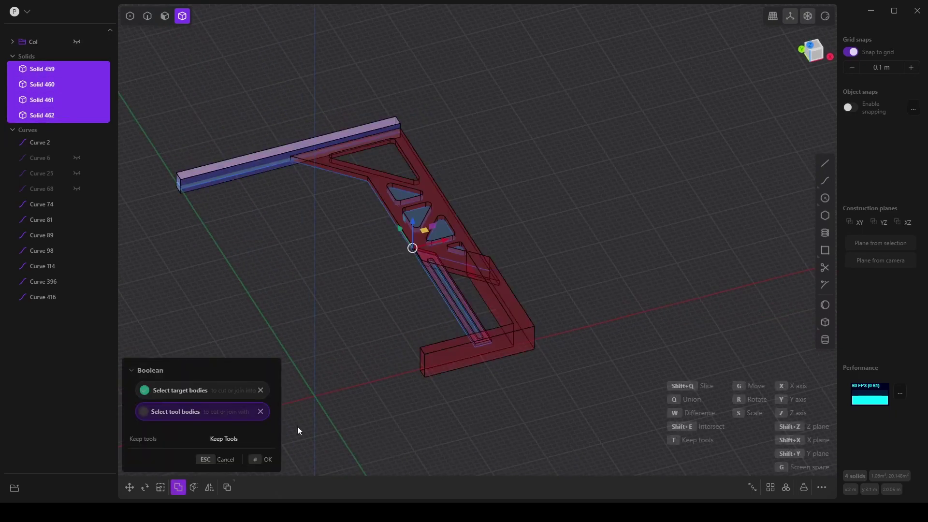
middle_click_drag(345, 224, 560, 372, "shift")
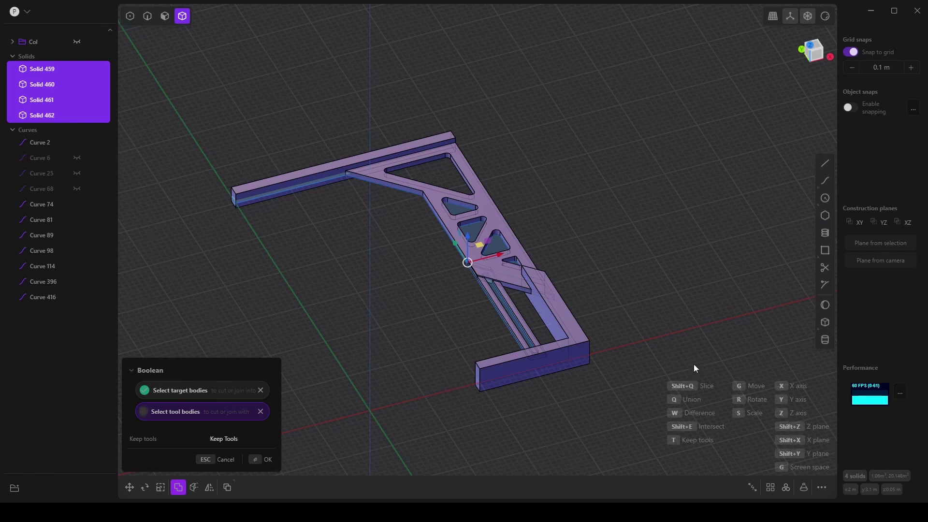
middle_click_drag(564, 368, 481, 394)
left_click(262, 459)
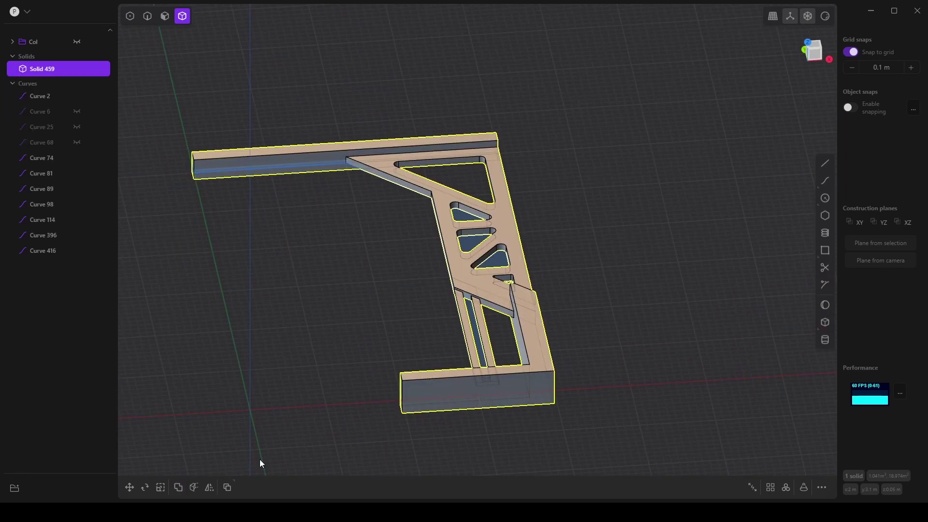
middle_click_drag(260, 460, 334, 499)
left_click(408, 253)
left_click(408, 253)
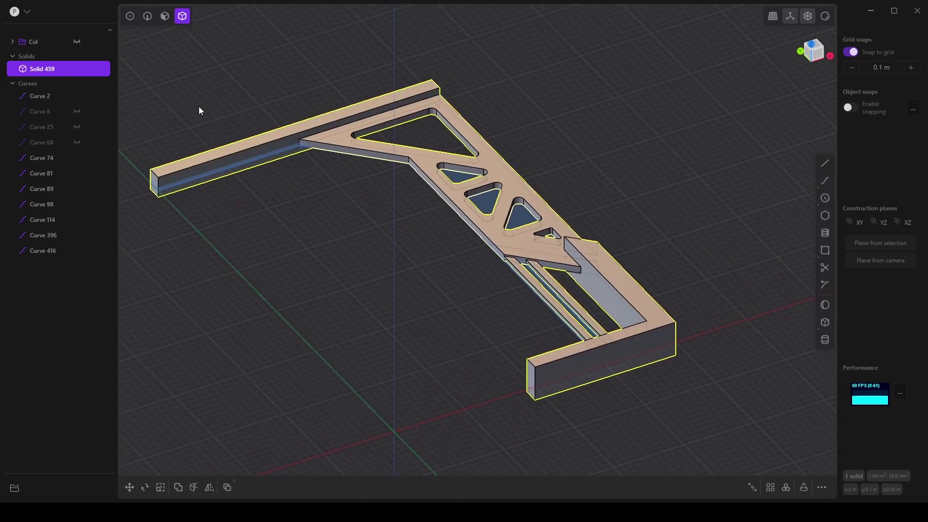
In edge selection mode, hide Curves 74, 81, 89, 98, 114, 396 and 416
left_click(148, 16)
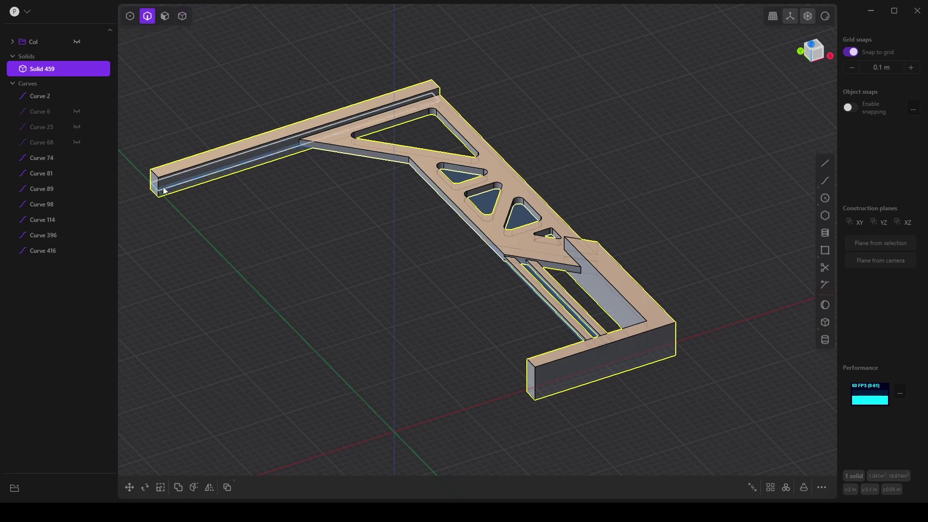
scroll(248, 206, "down", 1)
scroll(248, 206, "down", 2)
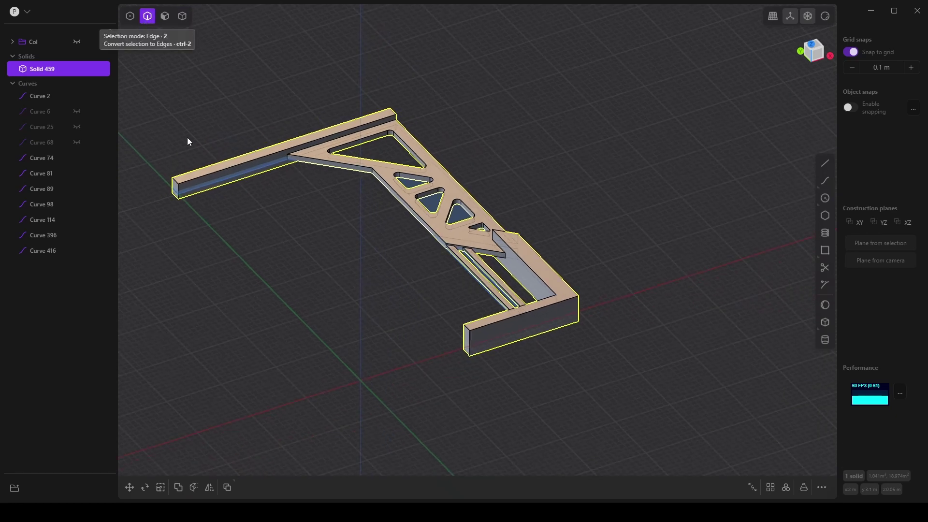
left_click_drag(147, 91, 665, 444)
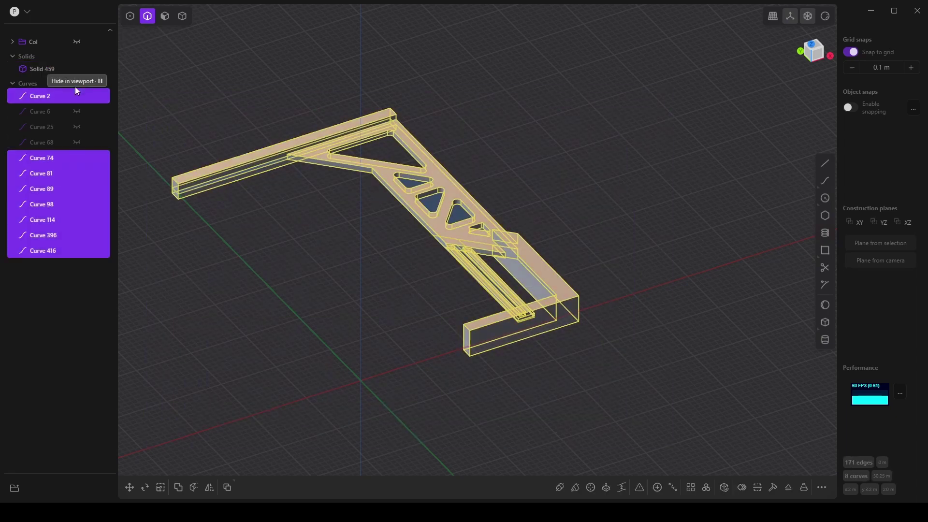
left_click(76, 159)
left_click(77, 173)
left_click(77, 189)
left_click(76, 204)
left_click(77, 219)
left_click(77, 235)
left_click(77, 250)
Marquee-select the model's edges together with Curve 2
left_click(437, 296)
left_click_drag(142, 66, 637, 403)
middle_click_drag(353, 290, 430, 360)
scroll(431, 364, "up", 4)
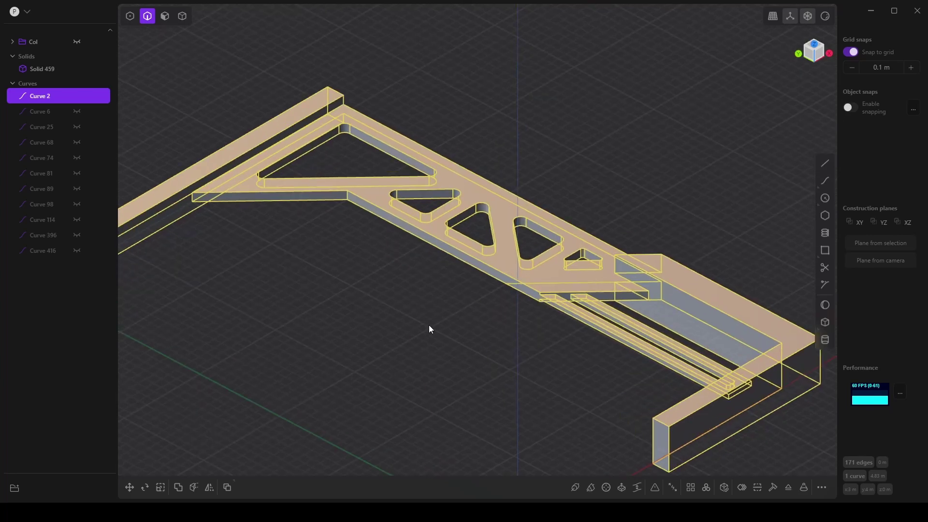
scroll(435, 288, "up", 5)
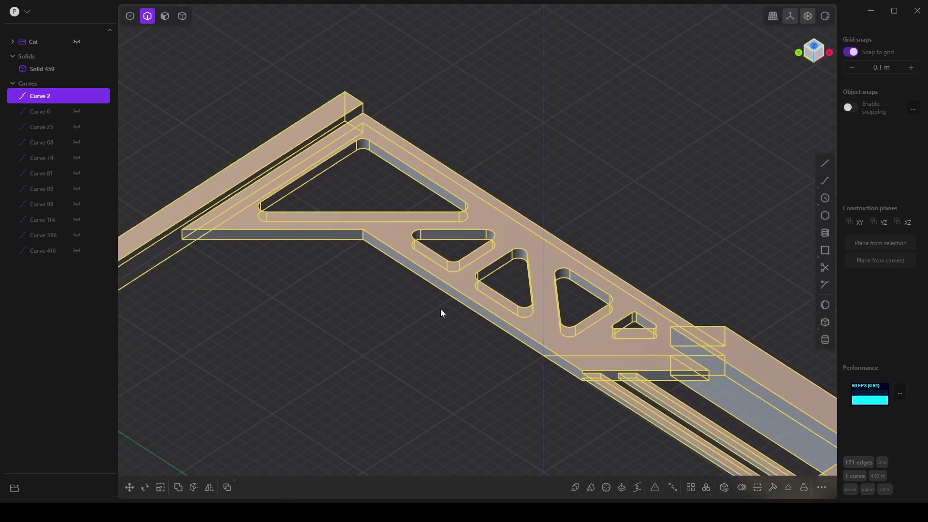
Fillet the bracket's edges at 0.01133 m with G2 shape, grid snapping off
key("f")
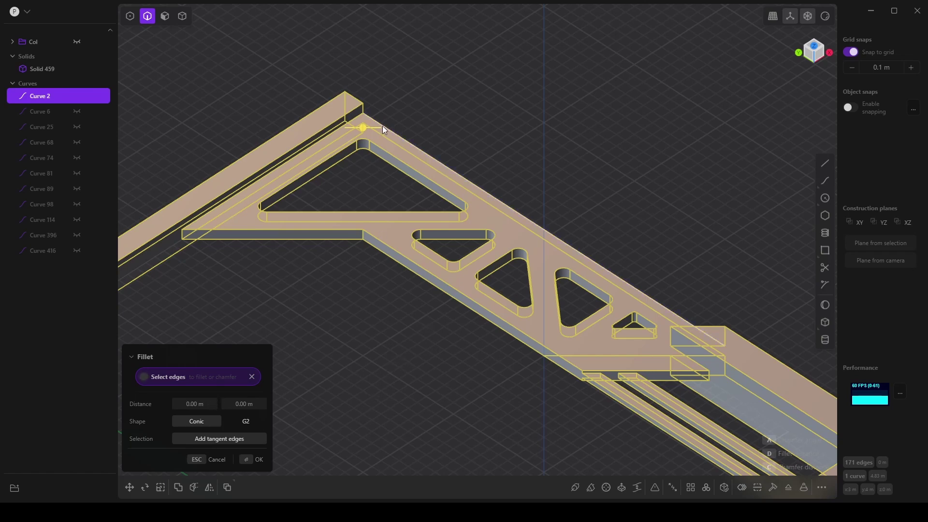
left_click(364, 127)
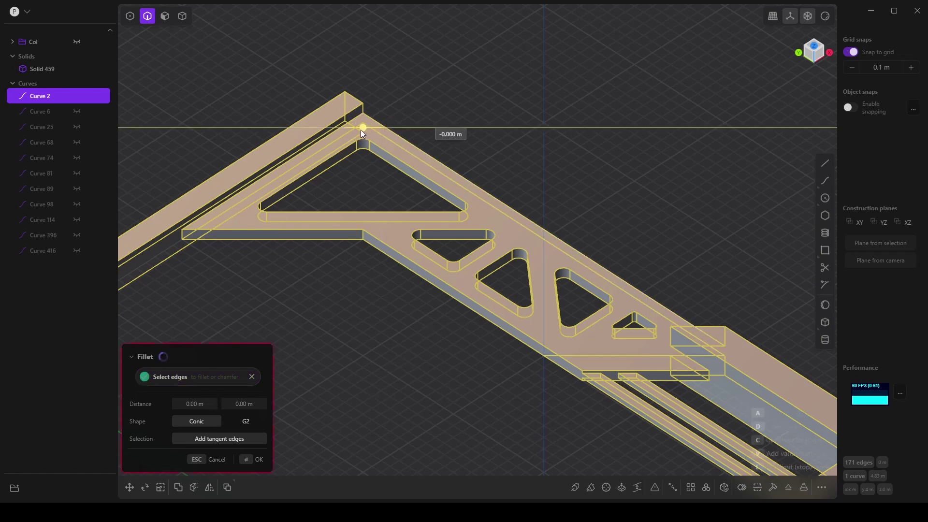
left_click(848, 53)
mouse_move(361, 129)
left_mouse_down()
mouse_move(370, 132)
mouse_move(362, 129)
left_mouse_up()
middle_click_drag(429, 289, 451, 280)
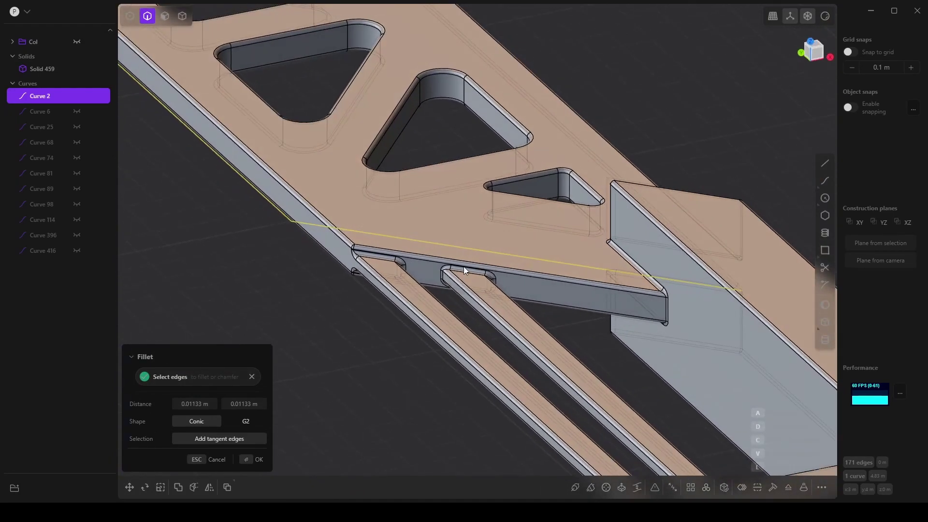
middle_click_drag(460, 270, 447, 343)
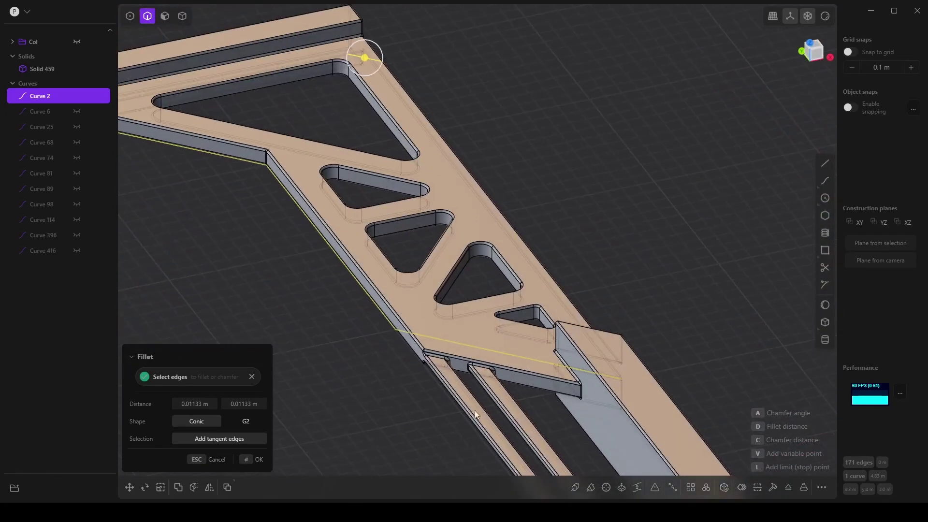
middle_click_drag(534, 396, 467, 355)
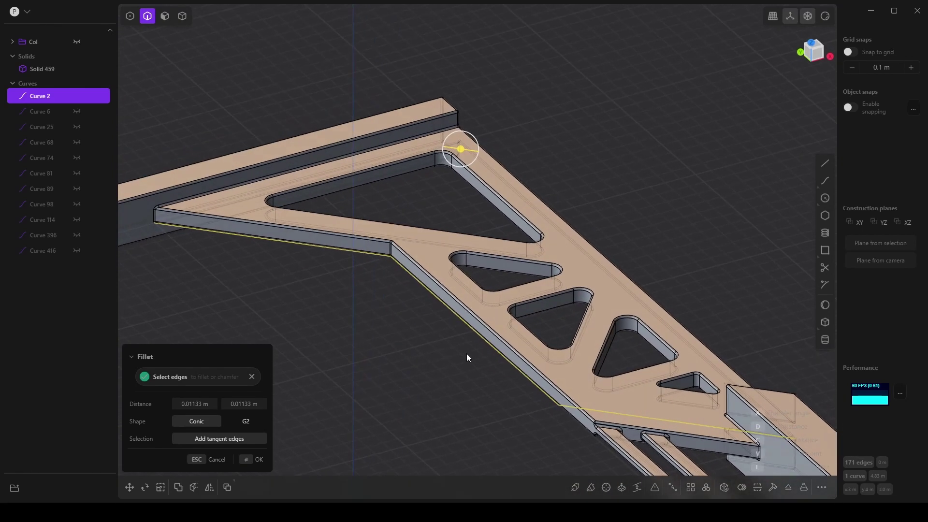
scroll(471, 285, "down", 2)
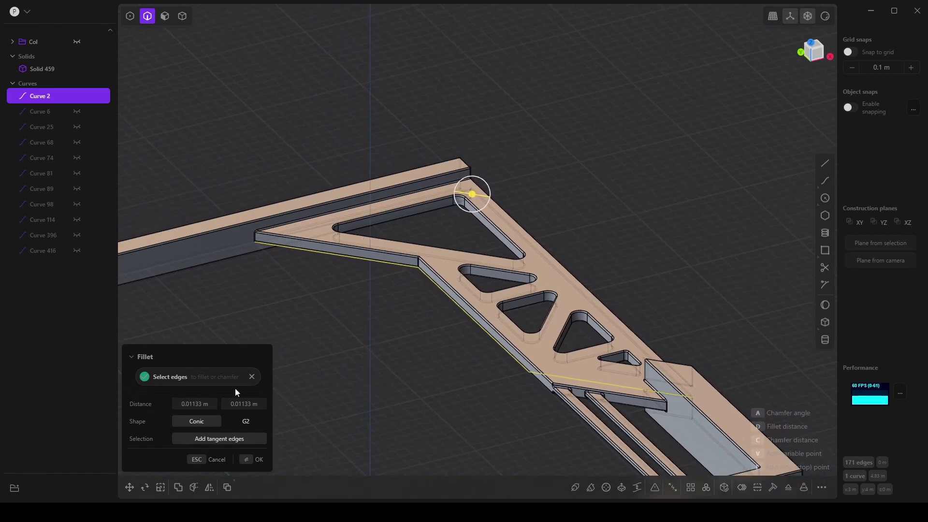
left_click(247, 425)
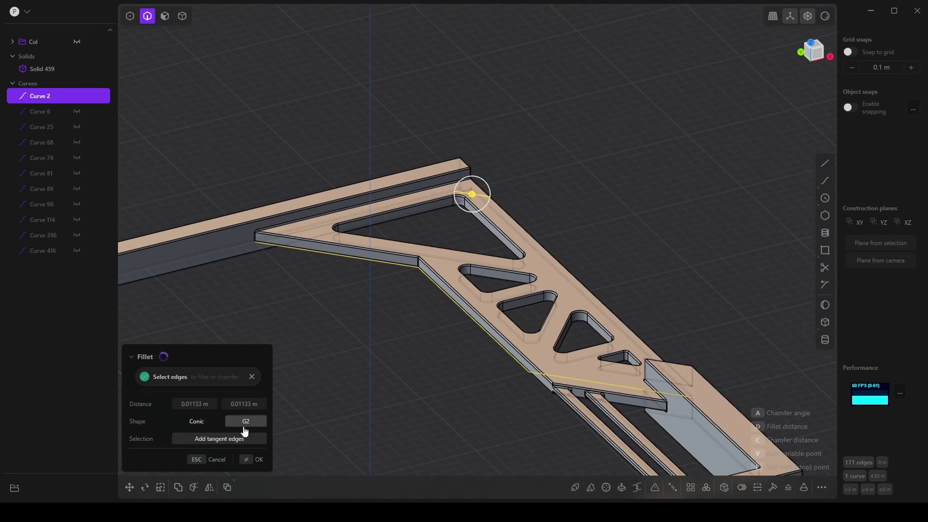
middle_click_drag(244, 430, 412, 335)
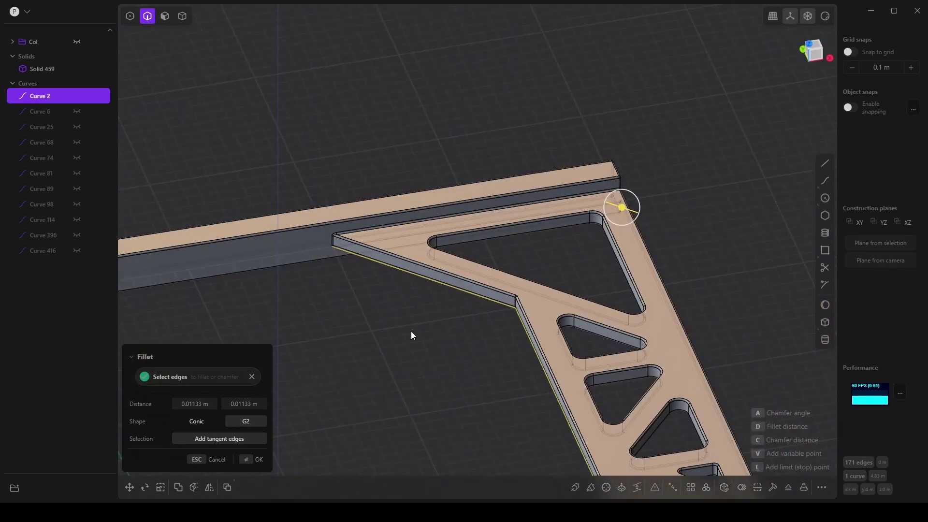
left_click(248, 462)
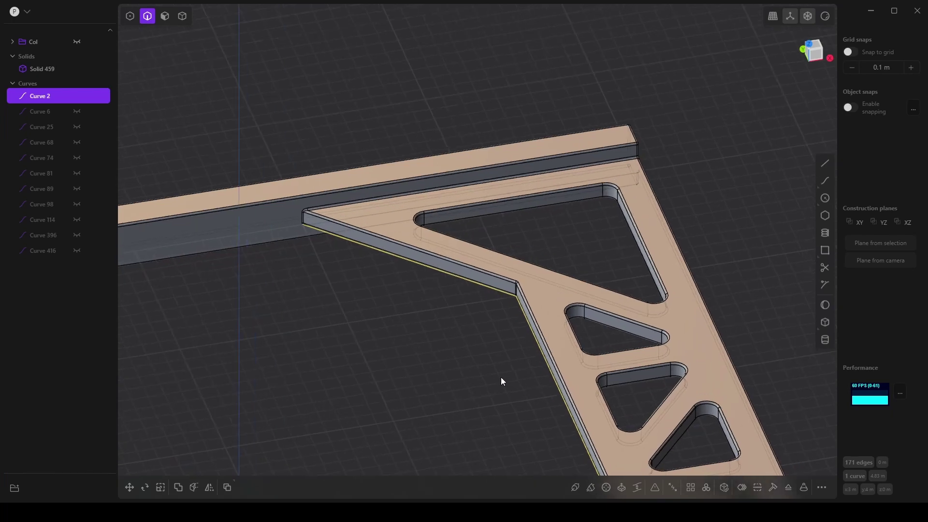
Rotate Solid 459 by 90° about the X axis so the bracket stands upright
scroll(500, 376, "down", 3)
middle_click_drag(500, 376, 444, 265, "shift")
middle_click_drag(463, 301, 292, 416)
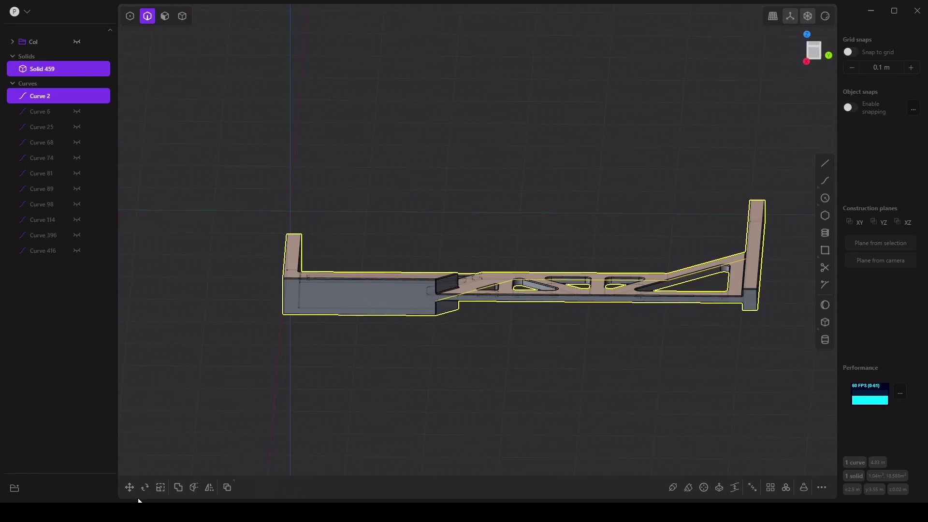
left_click(153, 487)
left_click_drag(550, 237, 515, 227)
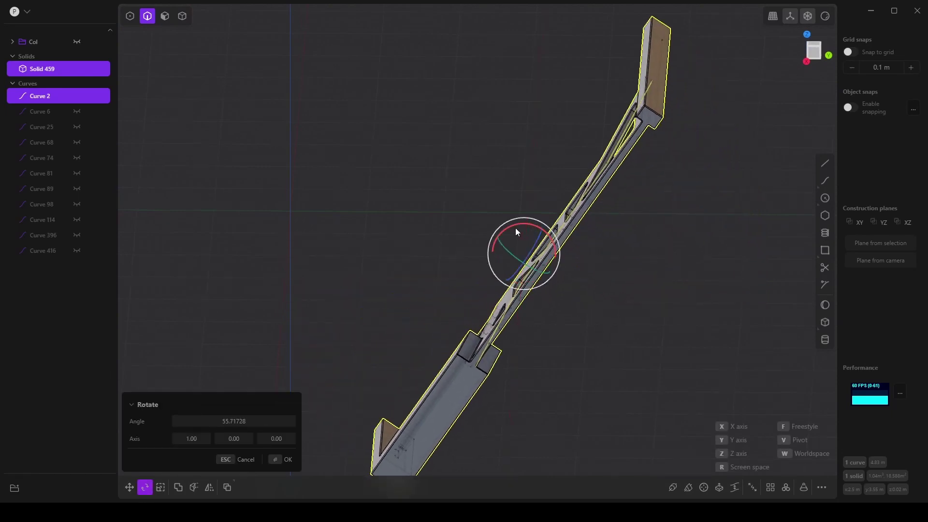
left_click(233, 423)
type("90")
key("Return")
left_click(293, 463)
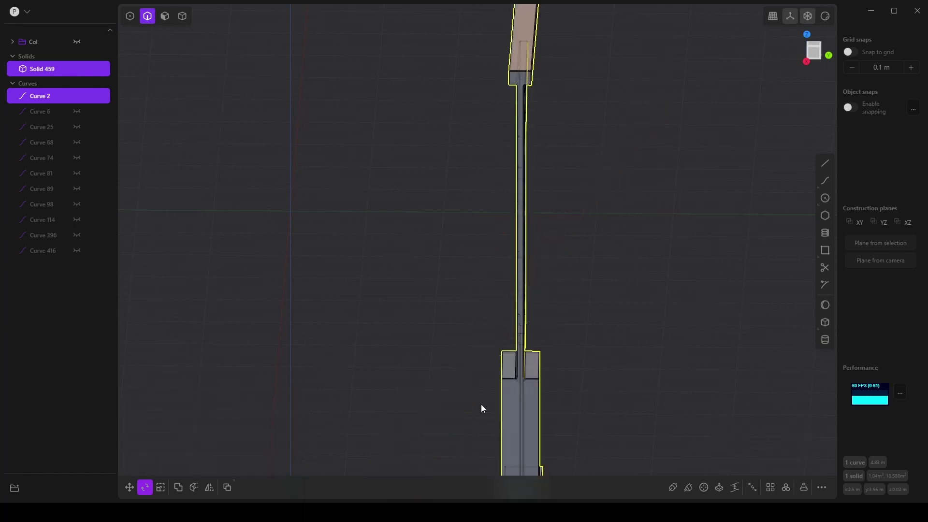
Orbit to view the upright frame side-on with slight perspective
middle_click_drag(511, 385, 531, 387)
scroll(629, 384, "down", 3)
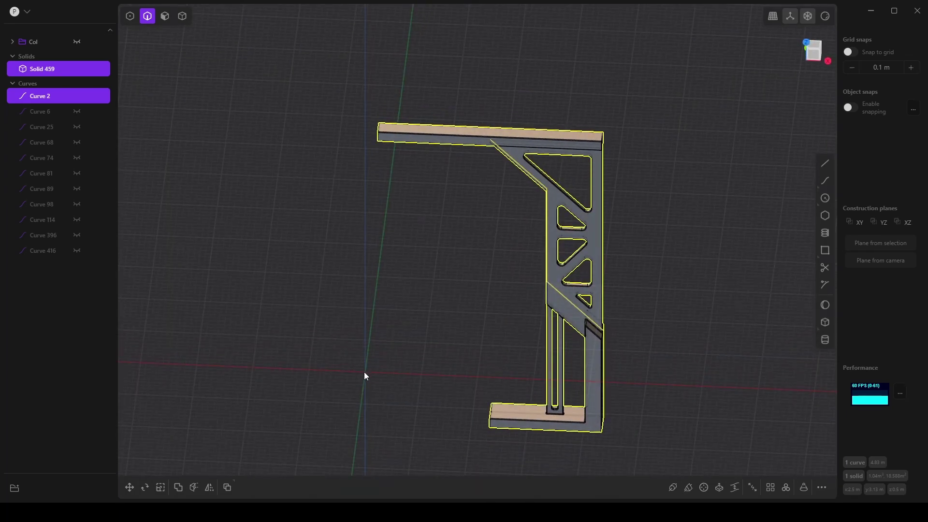
middle_click_drag(364, 371, 402, 326)
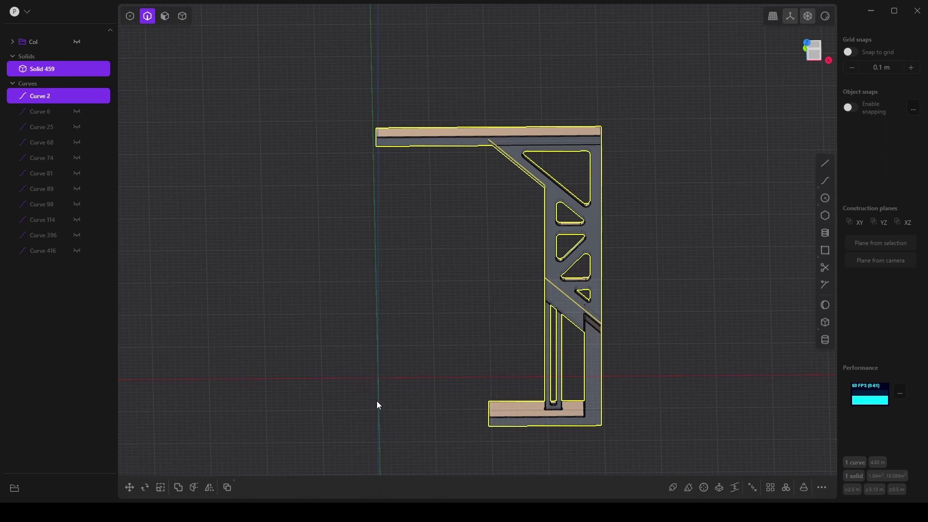
middle_click_drag(379, 418, 392, 356)
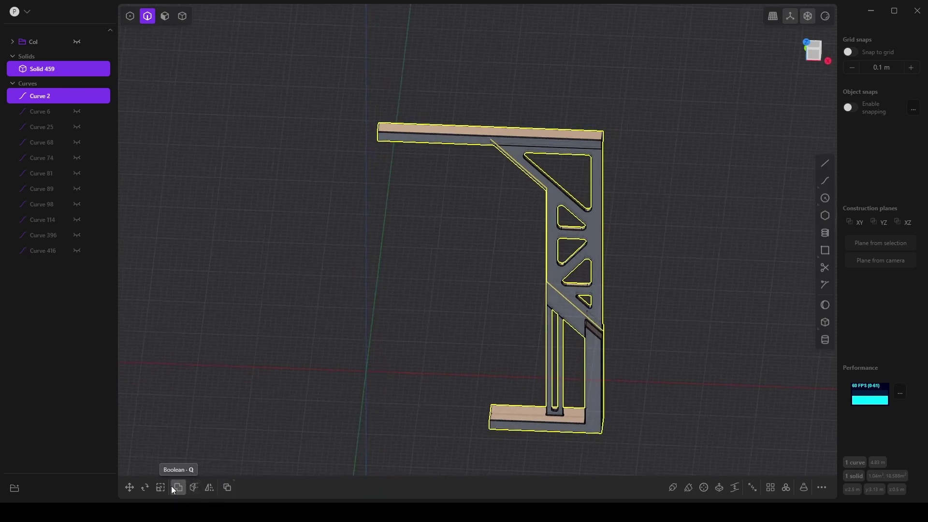
Mirror the column side toward negative X, creating Solid 498 as the arch's second half
left_click(209, 487)
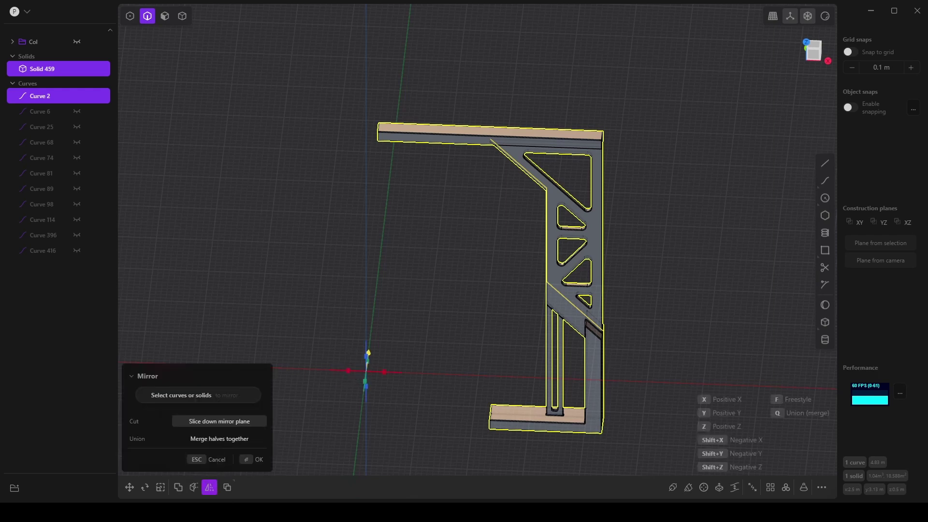
left_click(346, 370)
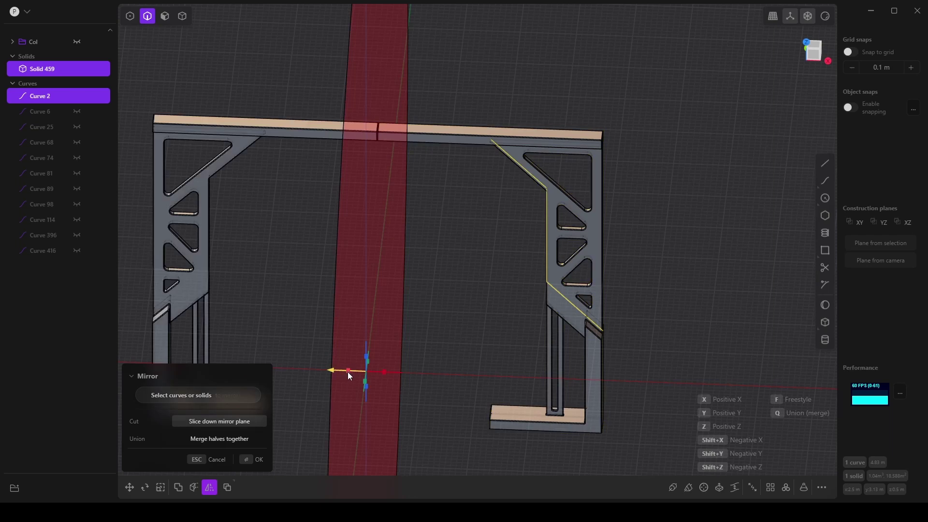
middle_click_drag(350, 370, 435, 315)
left_click(256, 462)
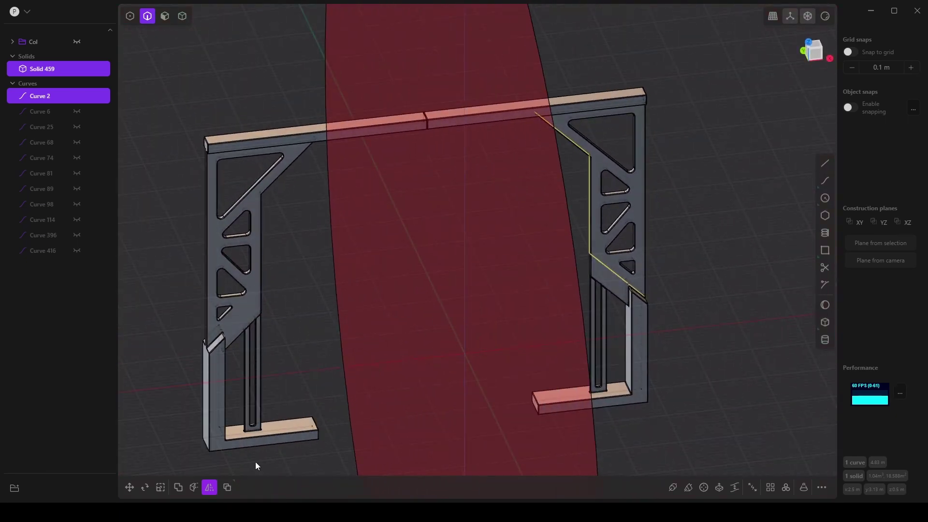
middle_click_drag(313, 453, 406, 431)
scroll(405, 430, "down", 4)
left_click(464, 433)
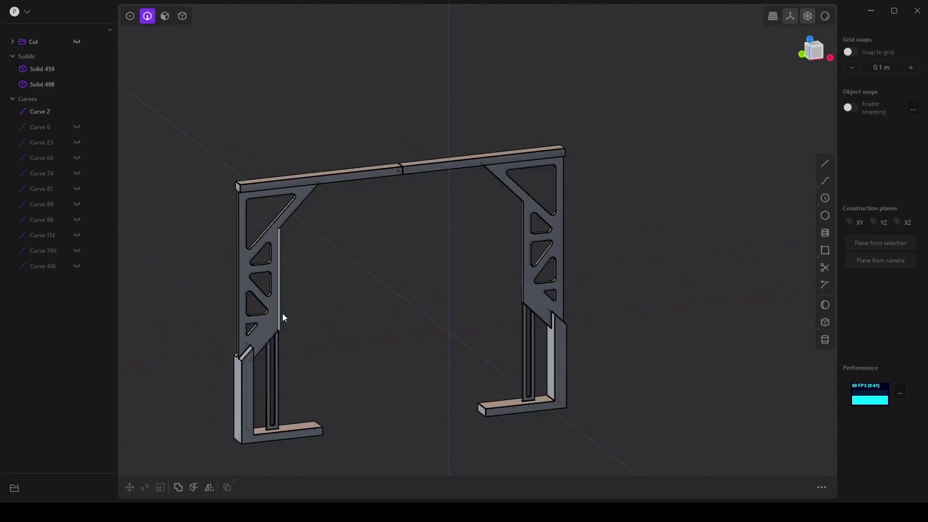
middle_click_drag(290, 350, 352, 367)
Select Solids 498 and 459 and enable grid snapping at a 1 m increment
left_click(33, 85)
left_click(51, 66, "shift")
middle_click_drag(437, 359, 442, 379)
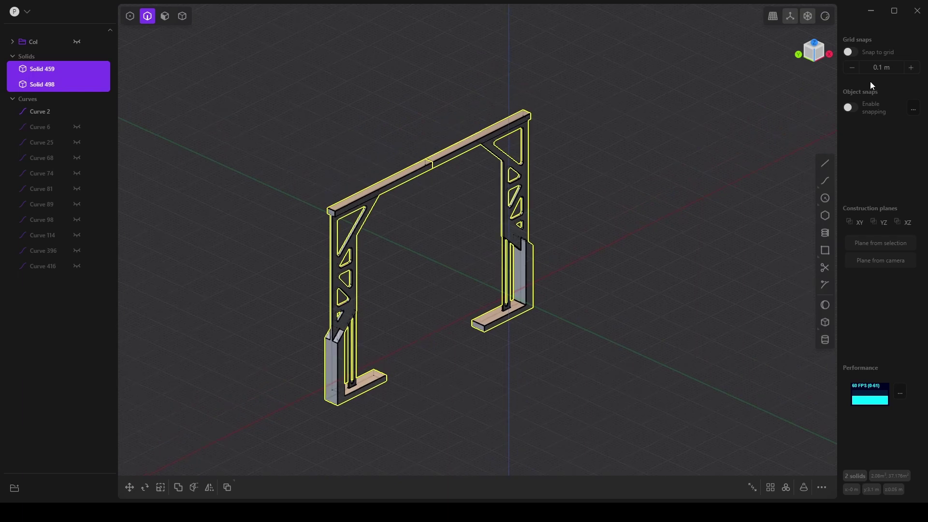
left_click(849, 54)
left_click(911, 68)
left_click(917, 71)
Duplicate the arch and move the copy 7 m along Y
middle_click_drag(532, 286, 499, 377)
middle_click_drag(549, 337, 495, 370)
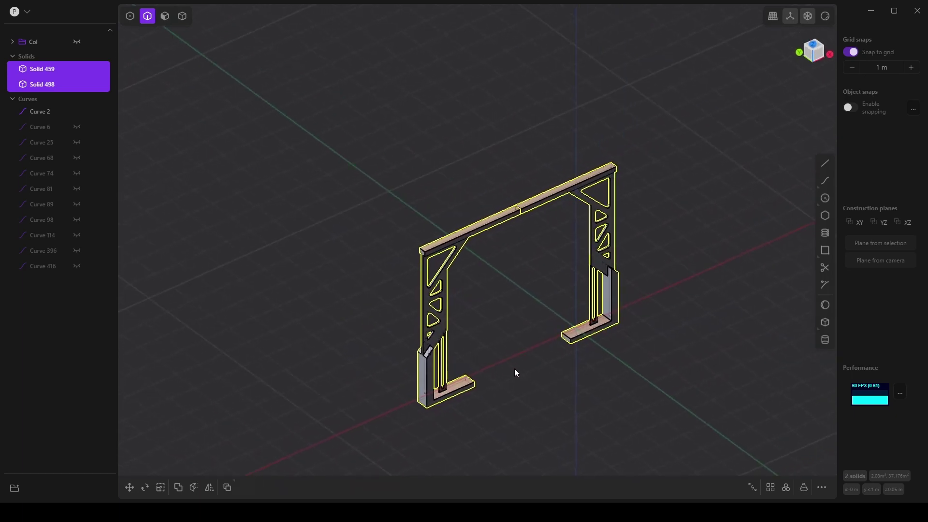
key("ctrl+d")
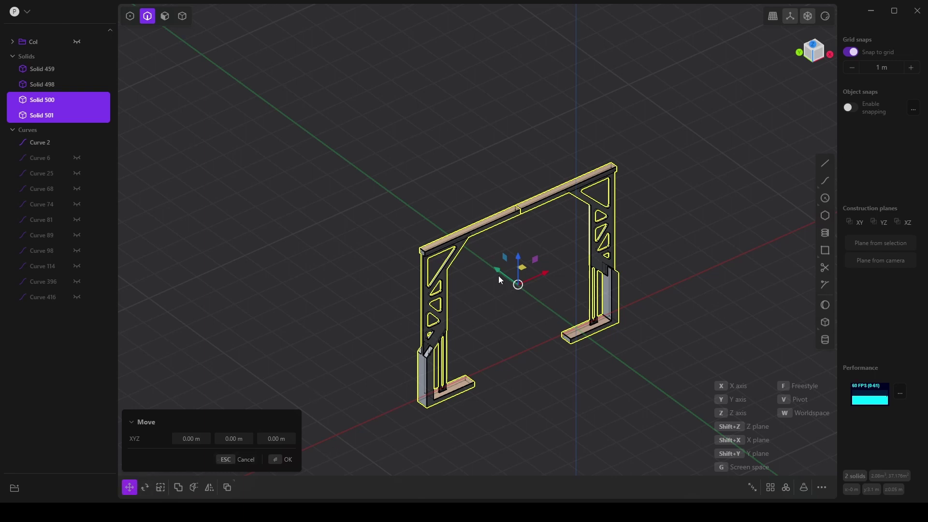
left_click_drag(498, 271, 405, 190)
middle_click_drag(405, 190, 498, 232)
left_click_drag(340, 245, 262, 240)
middle_click_drag(263, 241, 369, 247)
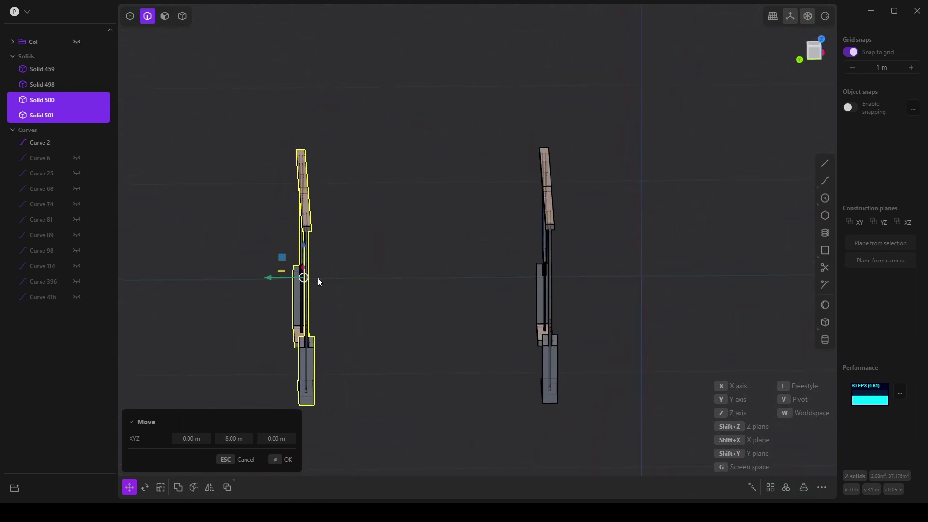
mouse_move(290, 278)
left_mouse_down()
mouse_move(268, 276)
mouse_move(294, 277)
left_mouse_up()
middle_click_drag(294, 279, 559, 348)
key("Return")
Duplicate the arch copy again and place it 14 m along Y
key("ctrl+d")
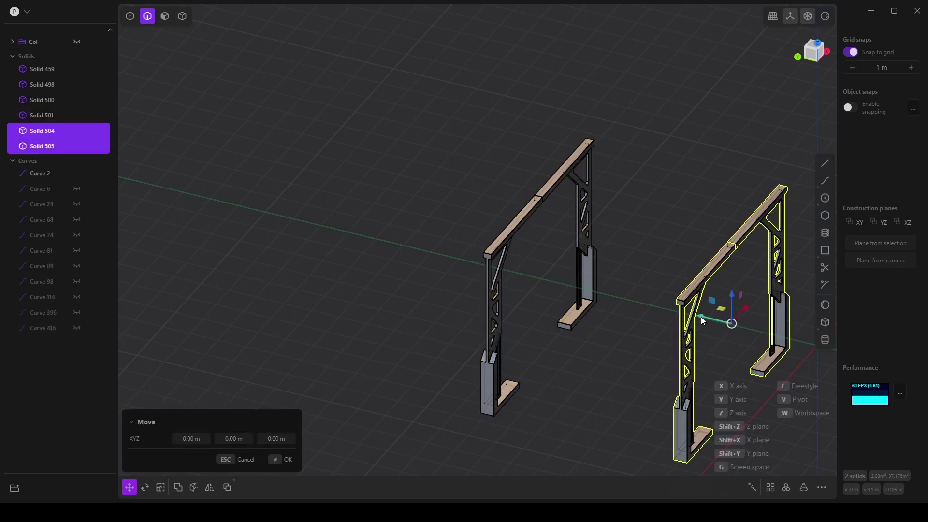
left_click_drag(702, 321, 315, 227)
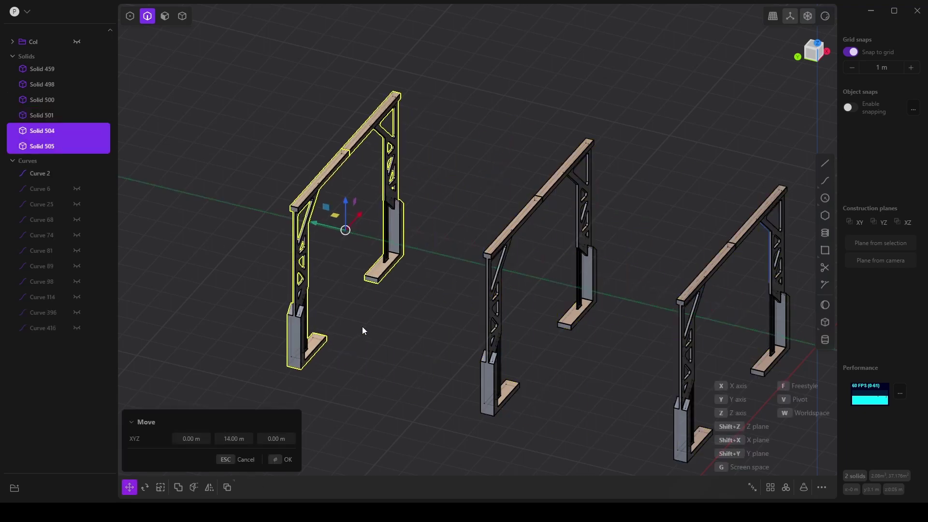
middle_click_drag(367, 329, 587, 357)
key("KP_3")
left_click(542, 345)
Duplicate the latest arch and slide the new copy to 21 m along Y
key("ctrl+d")
key("ctrl+KP_3")
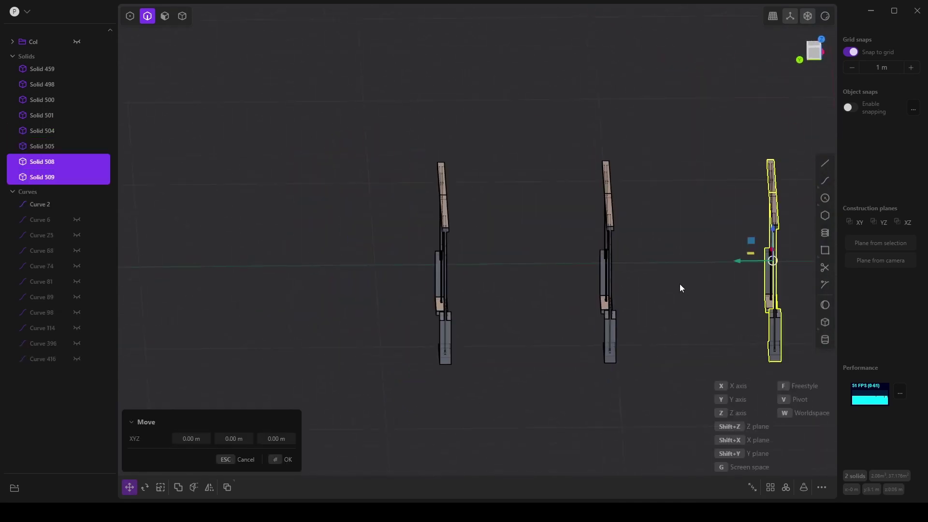
left_click_drag(743, 260, 221, 259)
middle_click_drag(220, 259, 386, 306)
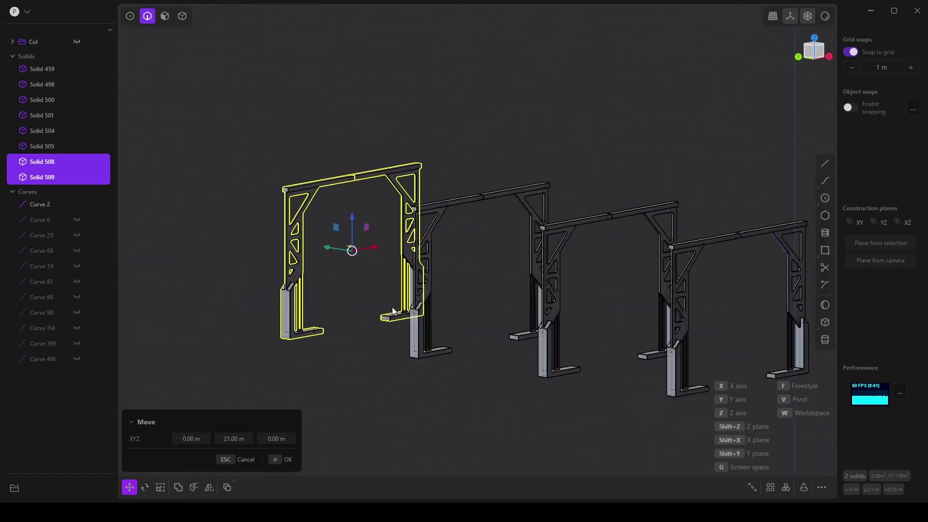
Commit the fourth arch copy's 21 m move along Y
key("KP_1")
left_click(773, 17)
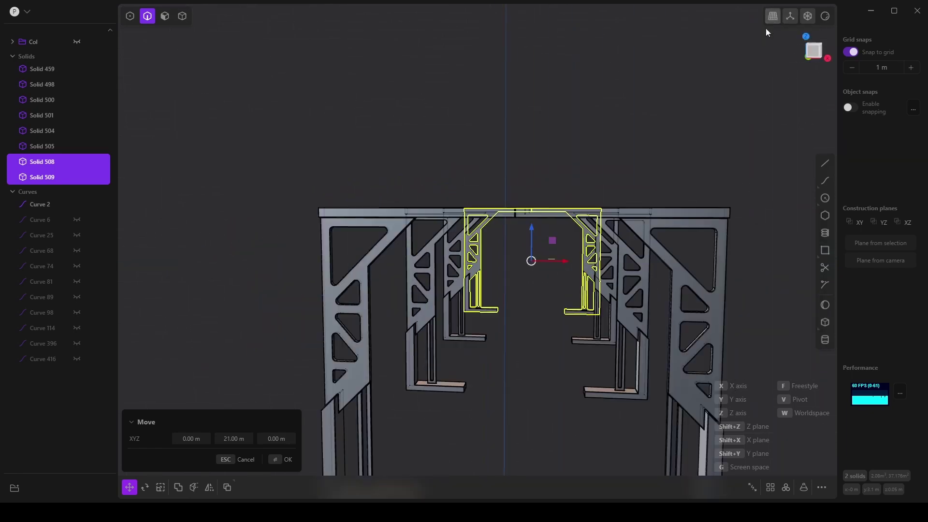
middle_click_drag(744, 78, 756, 145)
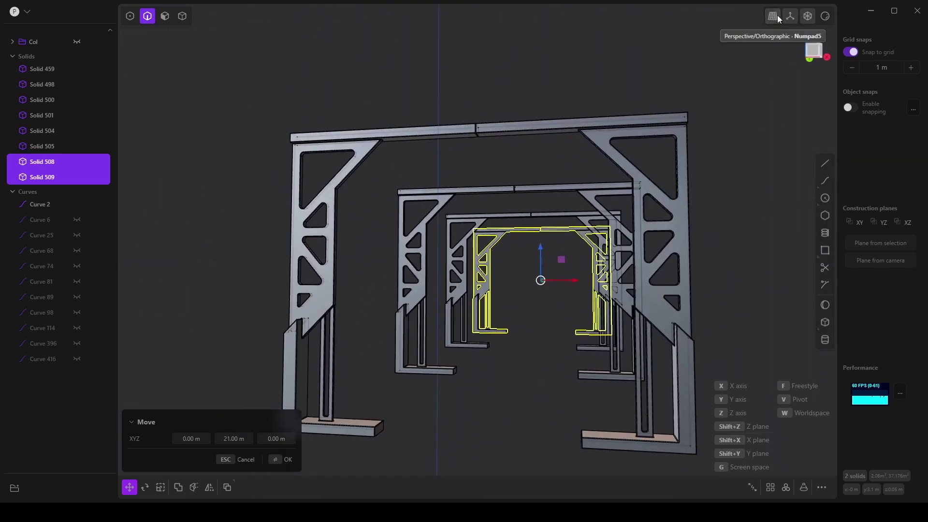
middle_click_drag(653, 209, 580, 271)
key("Return")
Select the Col group in the outliner
left_click(42, 146)
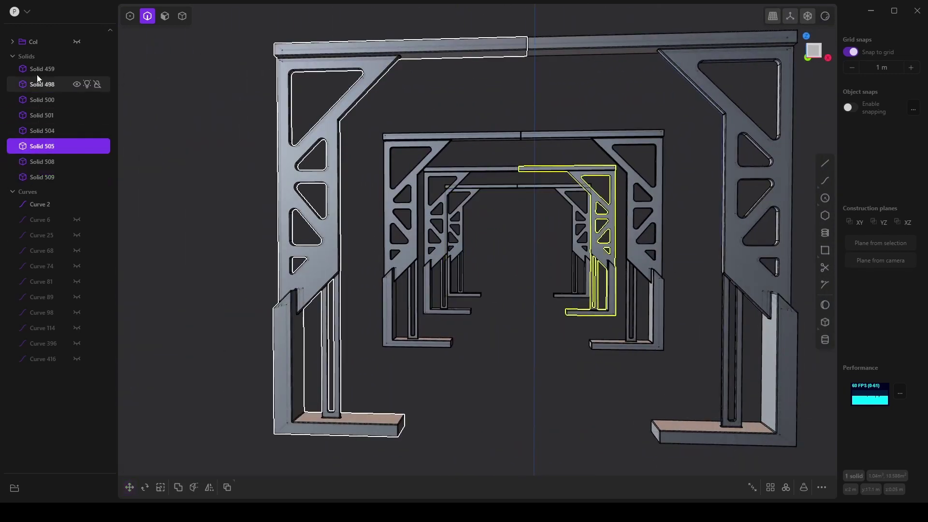
left_click(54, 68)
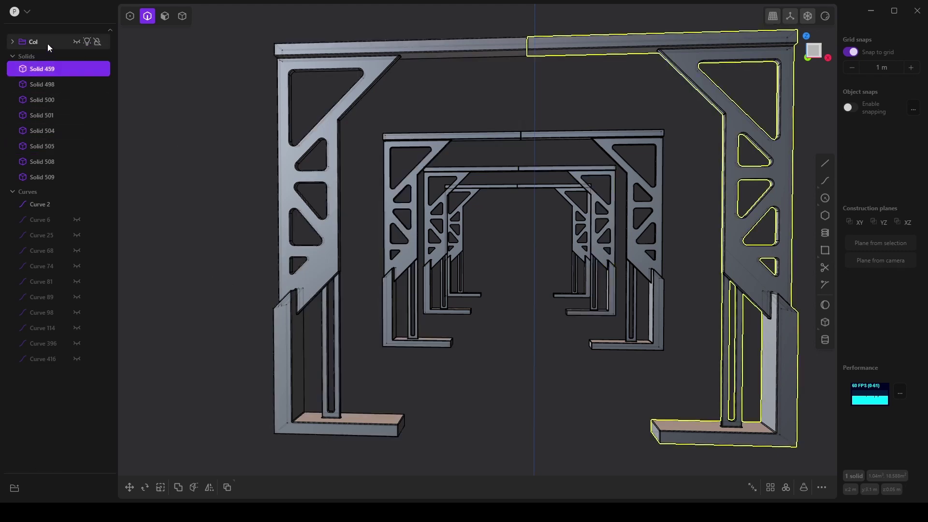
left_click(48, 44)
middle_click_drag(237, 268, 462, 300)
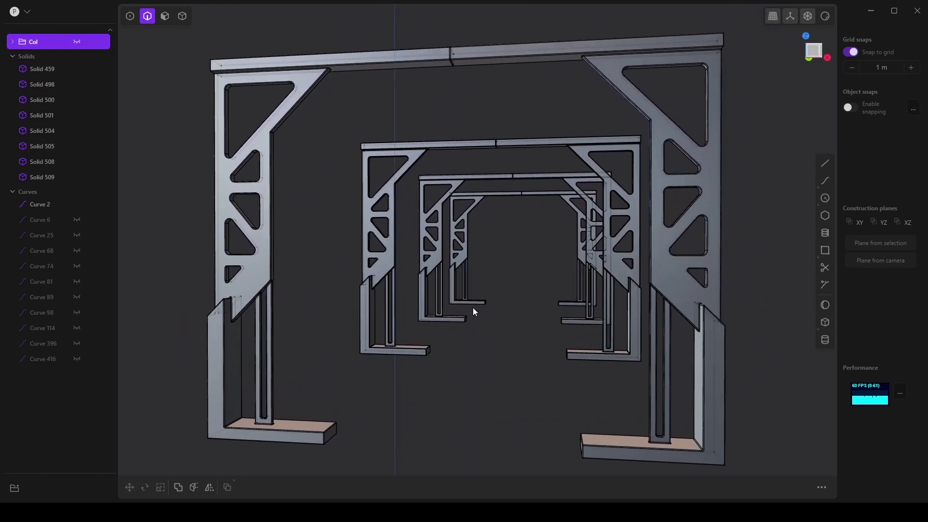